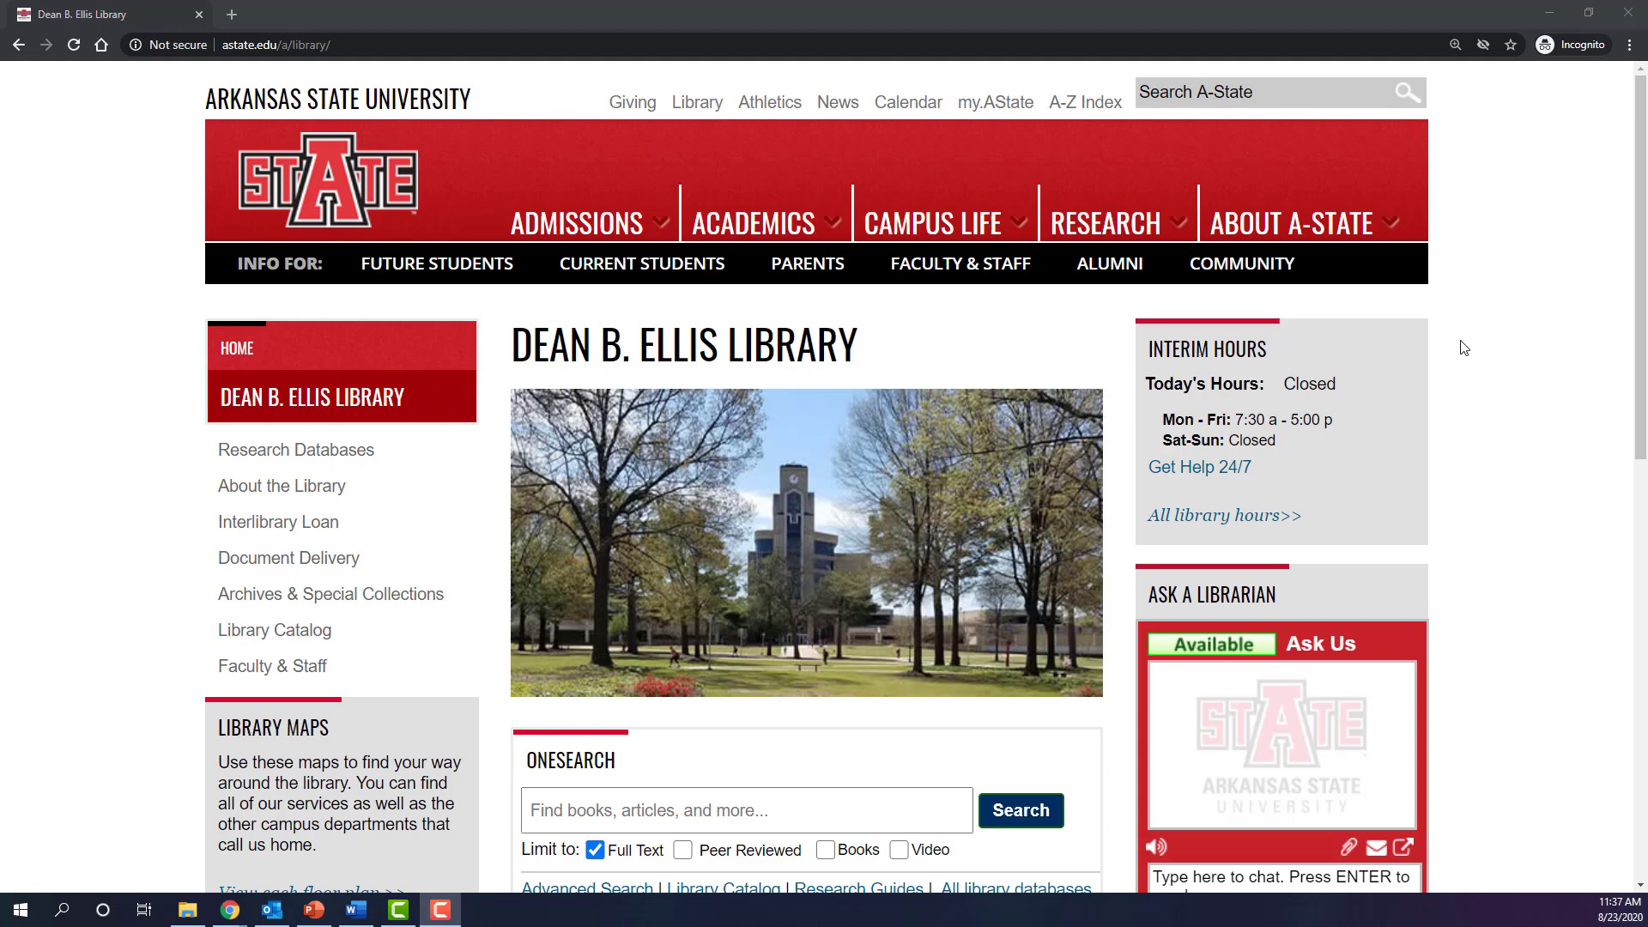
Open the library's A-Z Databases page listing 339 research databases.
left_click(302, 453)
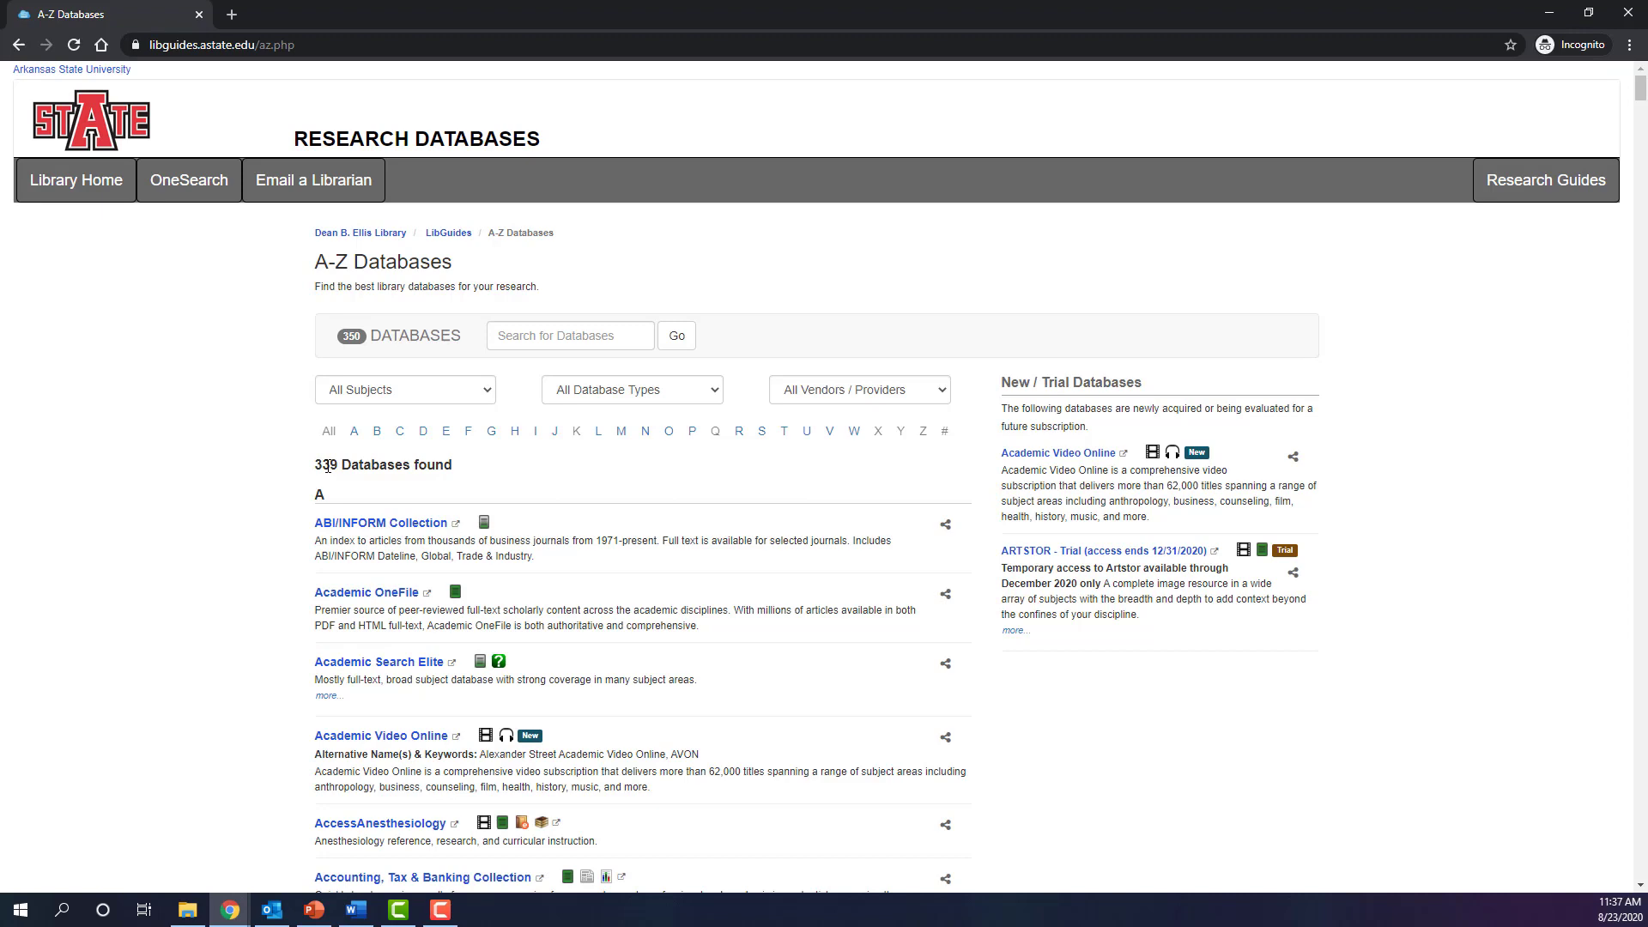
Filter the A-Z list to databases starting with C and open CINAHL Complete.
left_click(399, 430)
scroll(275, 481, "down", 8)
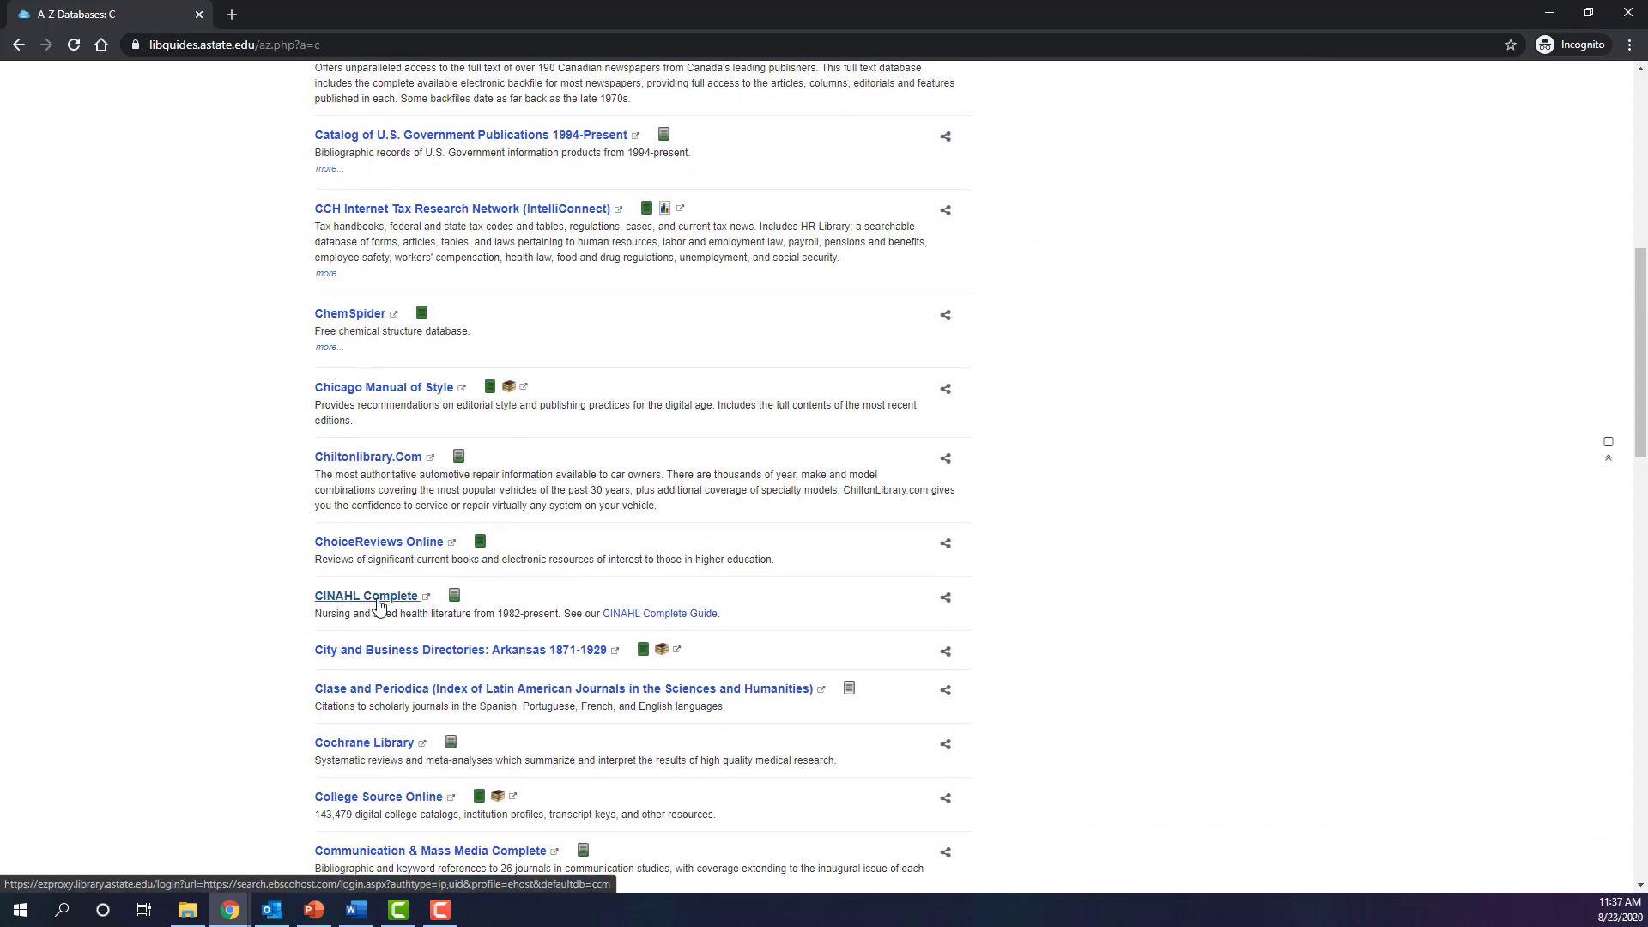
left_click(378, 605)
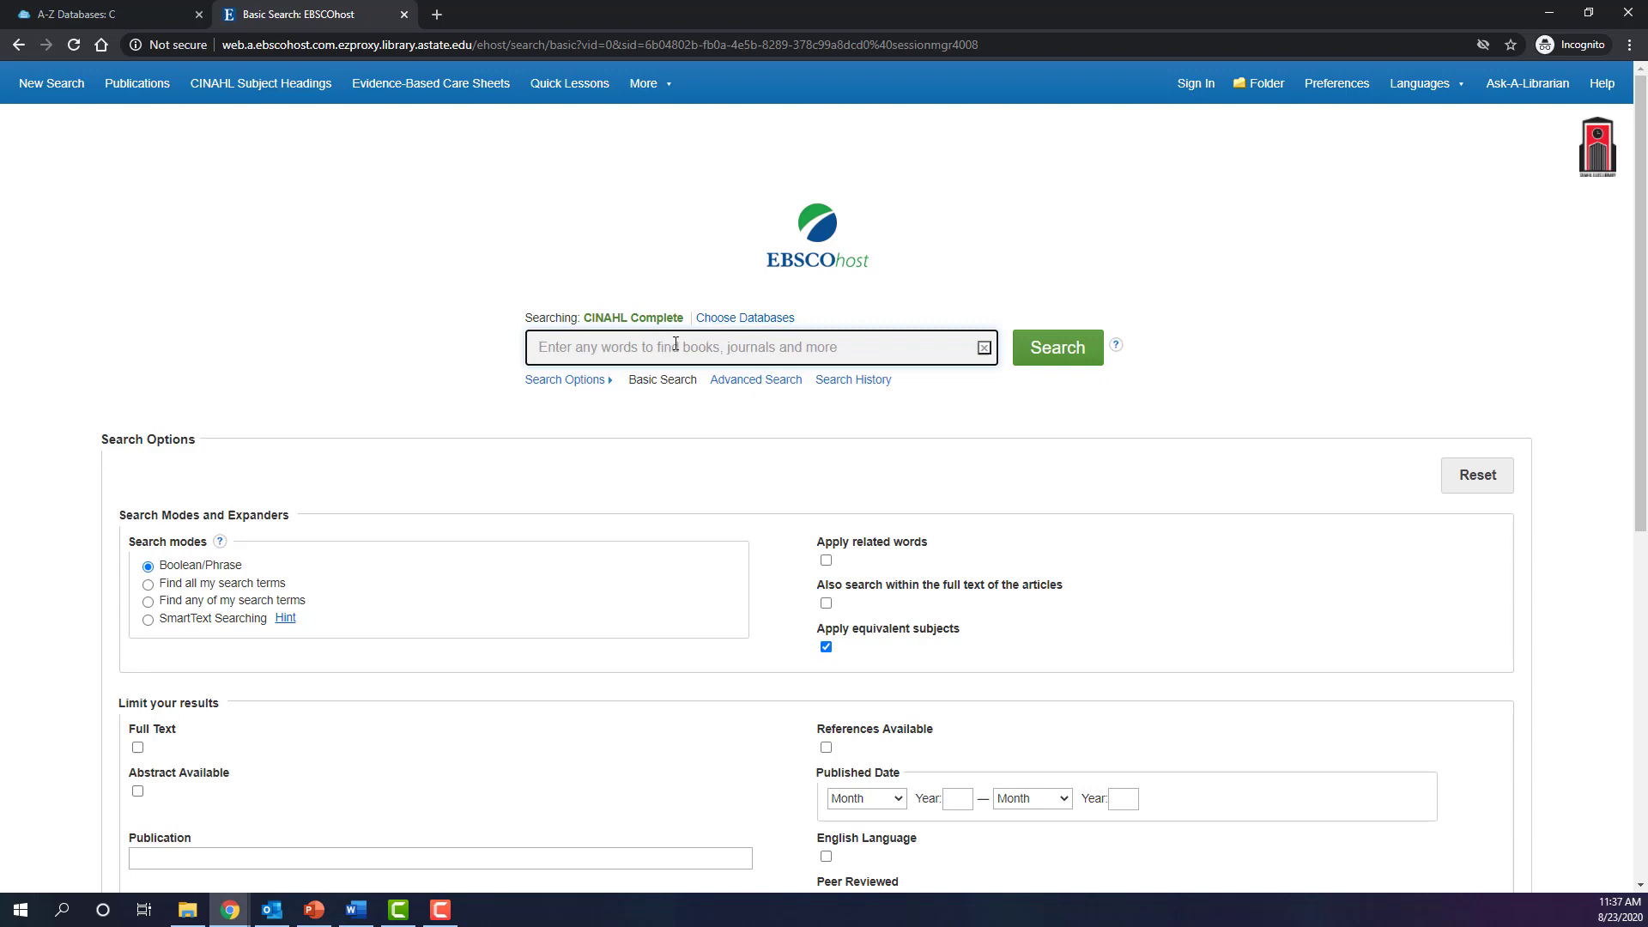
Search CINAHL Complete for 'low back pain pregnancy', returning 330 results.
type("lo")
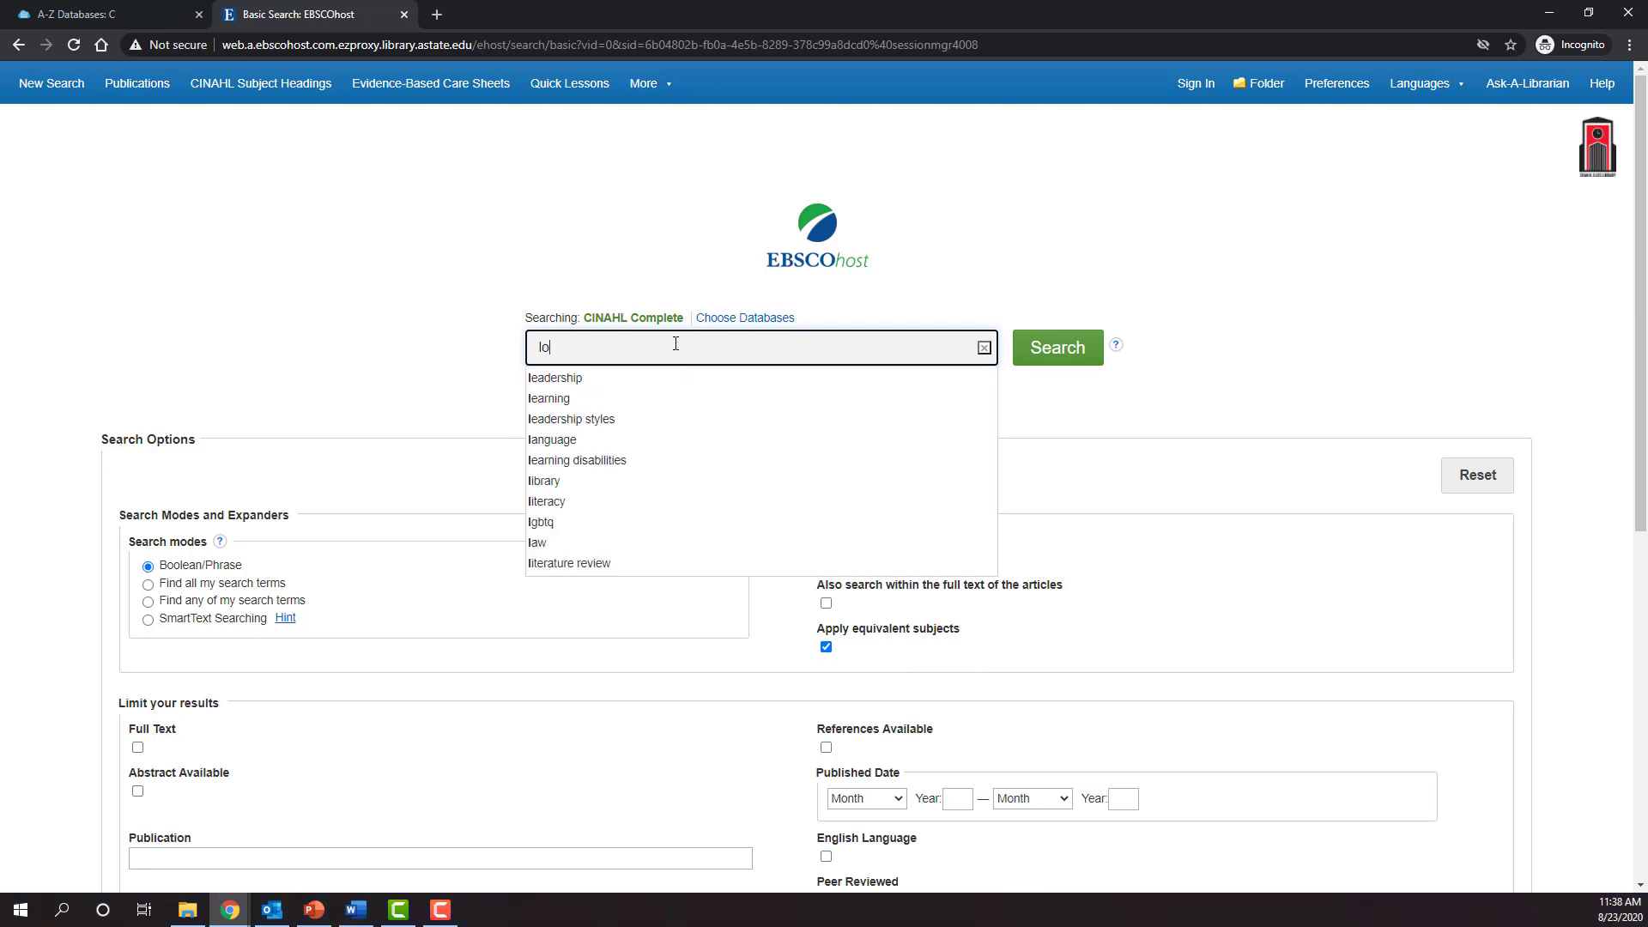
type("w back pain")
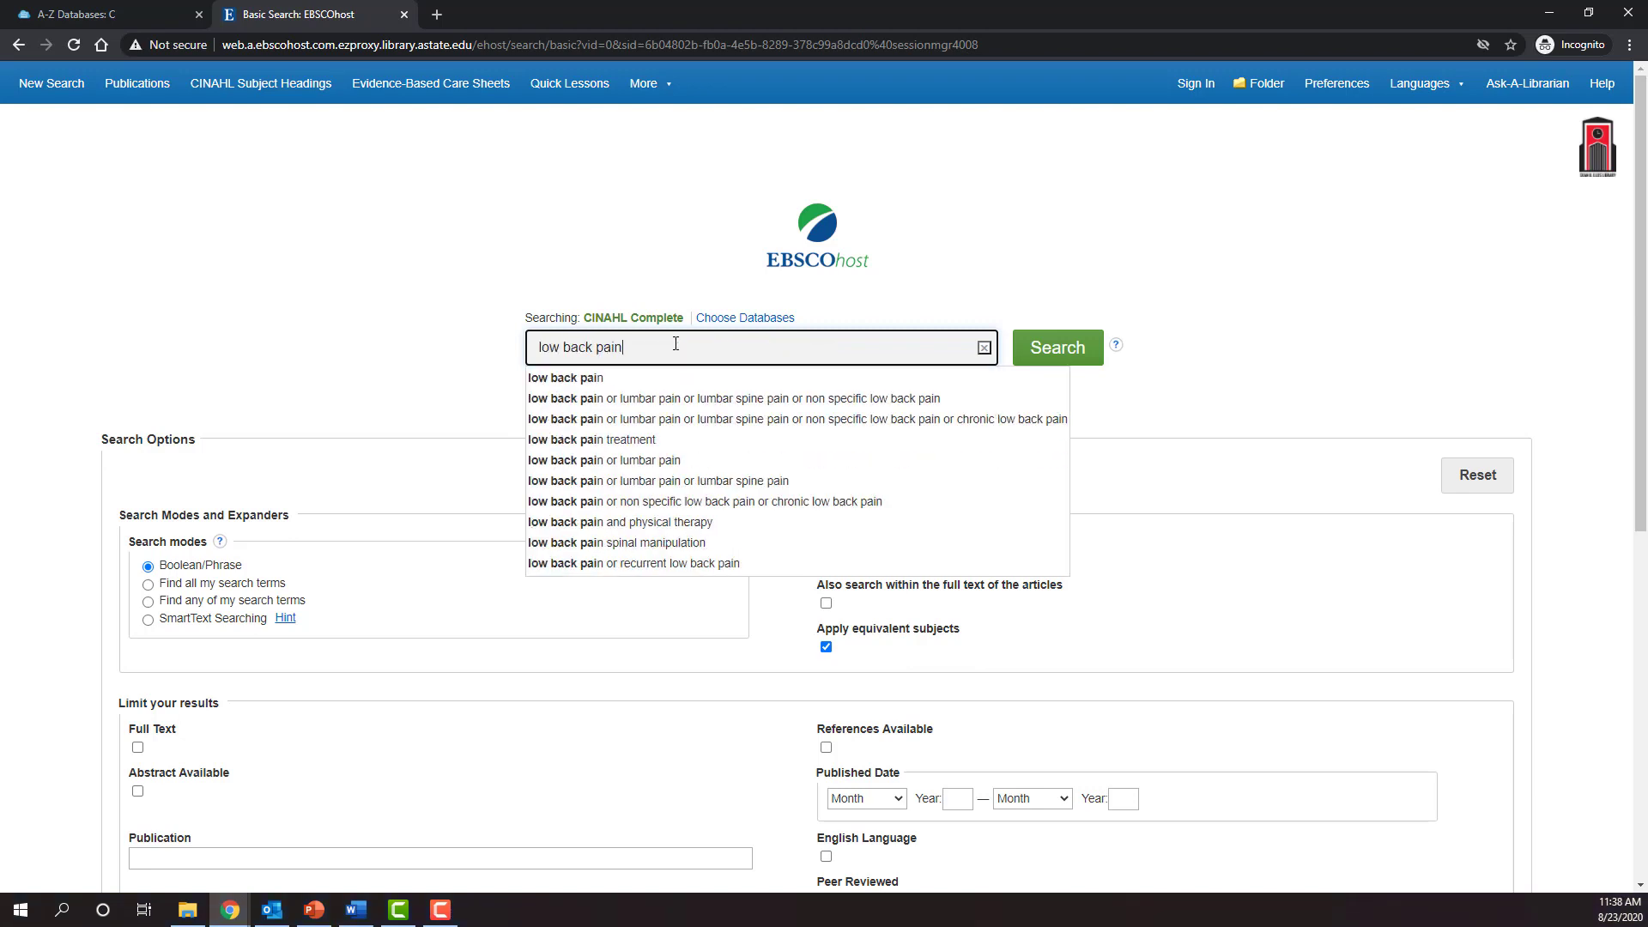
type(" pregnancy")
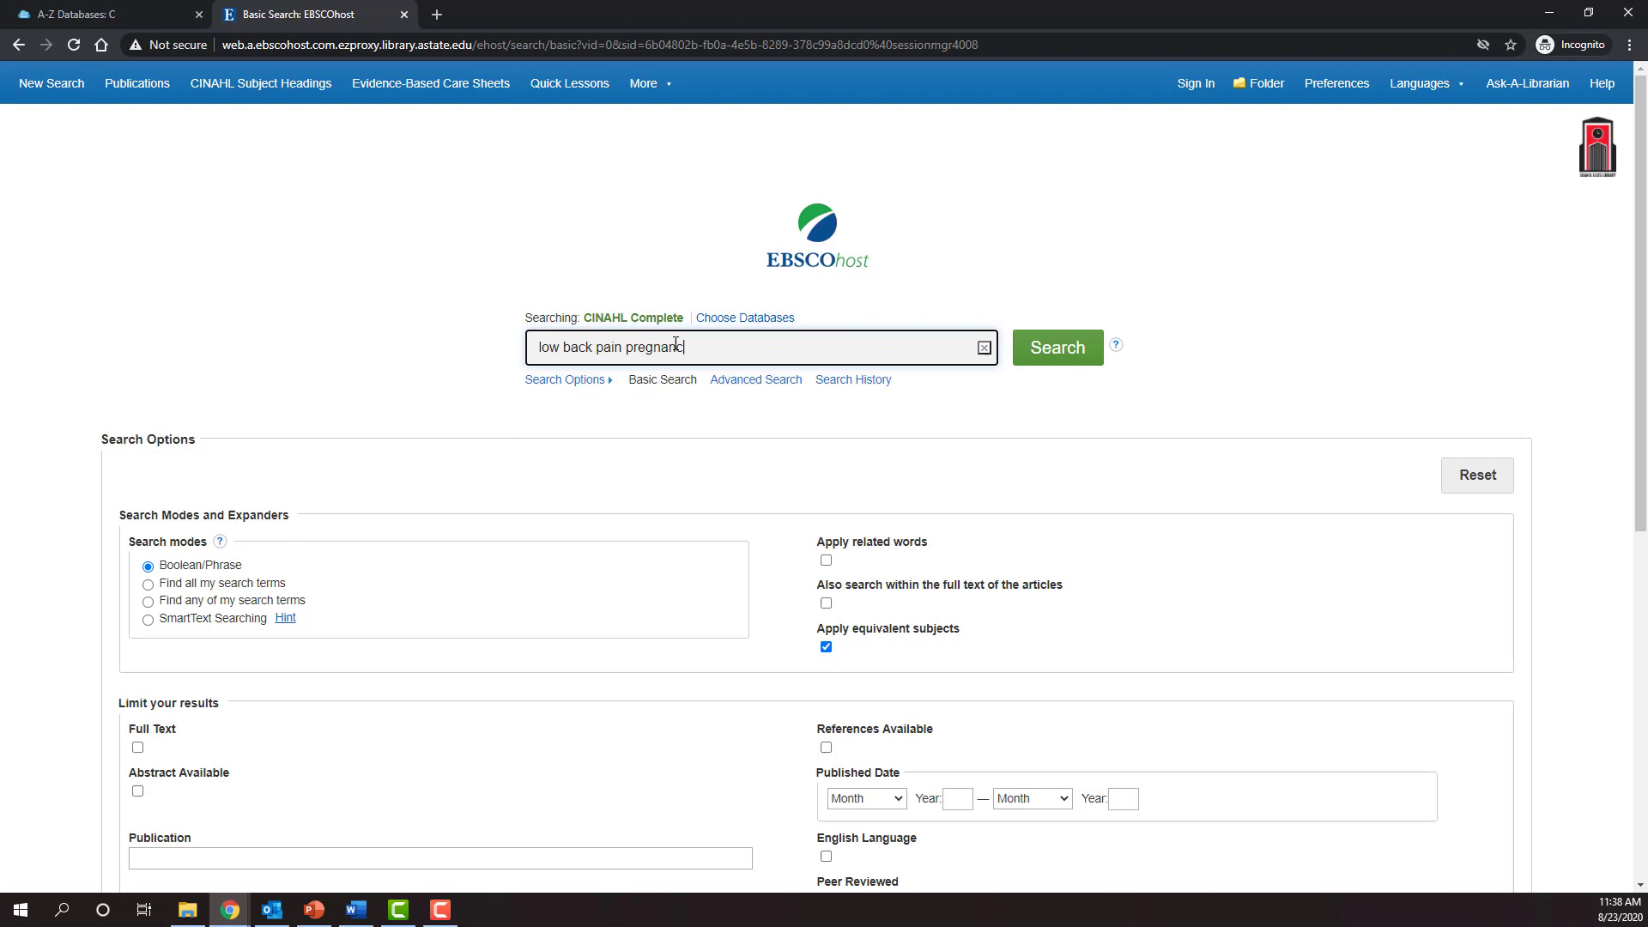
left_click(1054, 364)
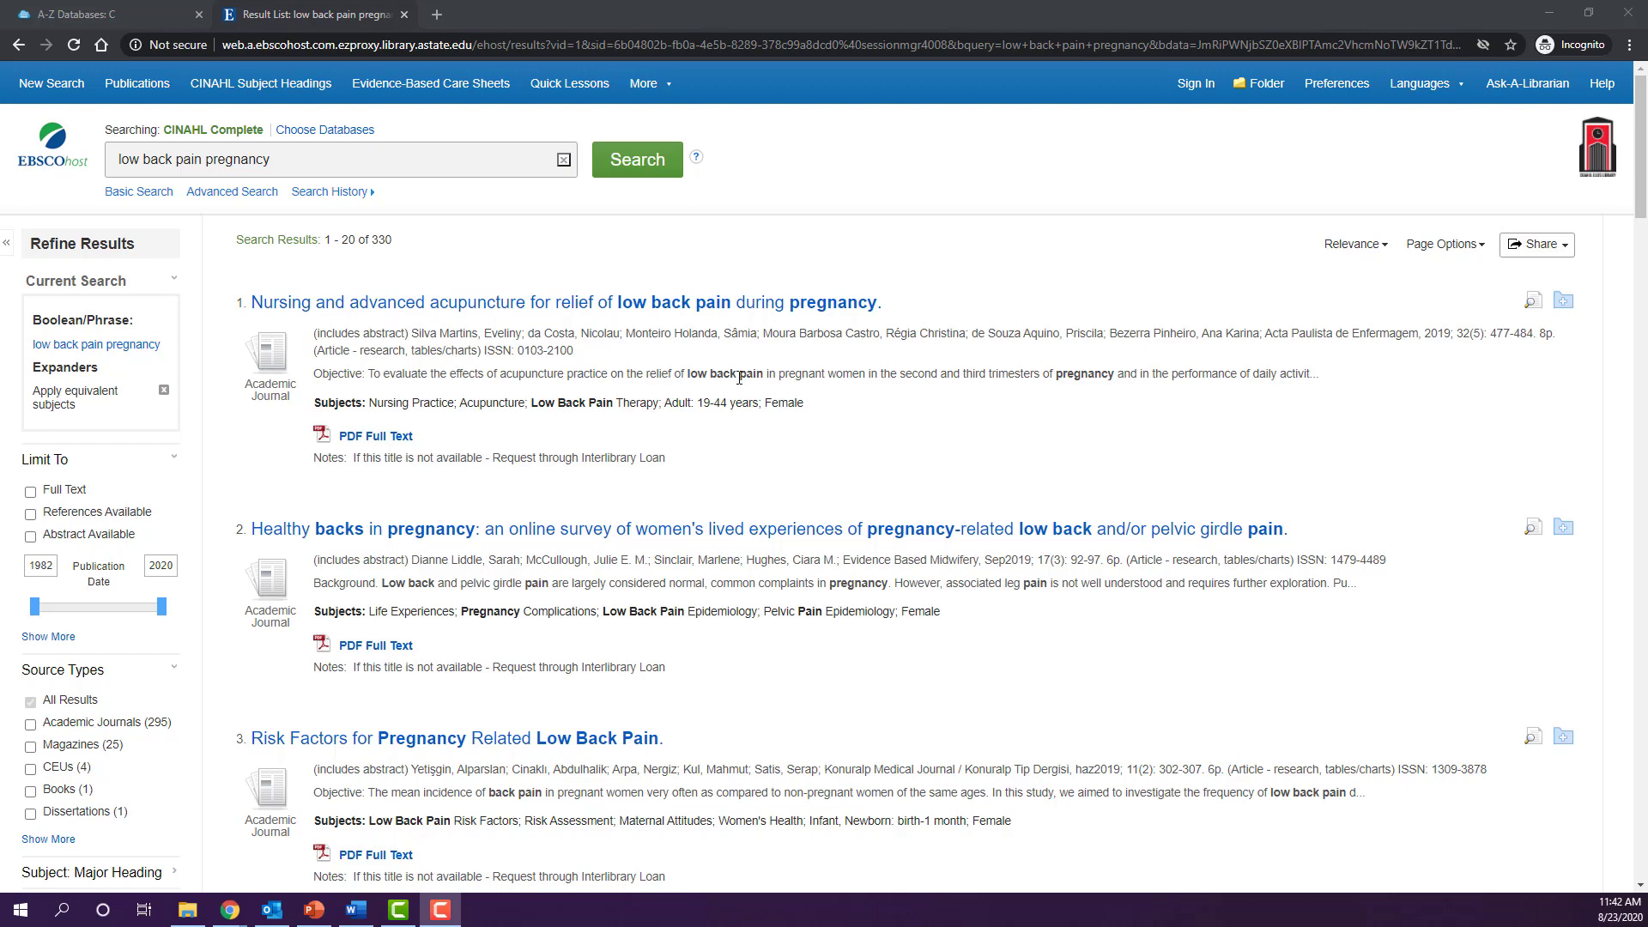
scroll(739, 378, "down", 4)
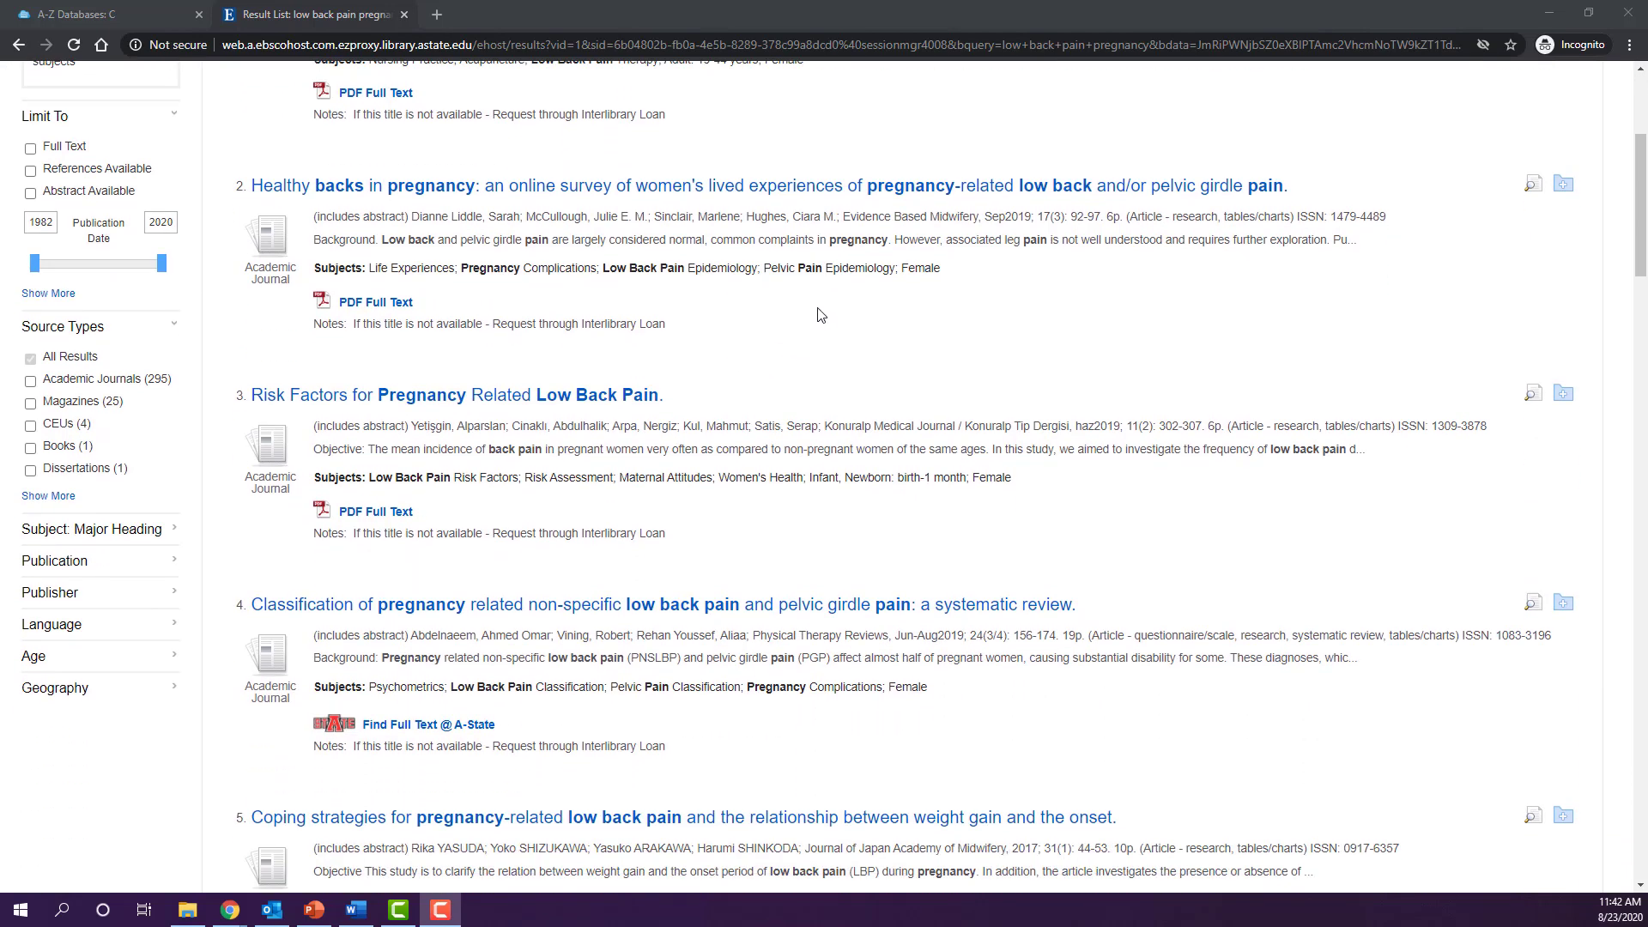
scroll(829, 325, "down", 1)
scroll(829, 325, "down", 3)
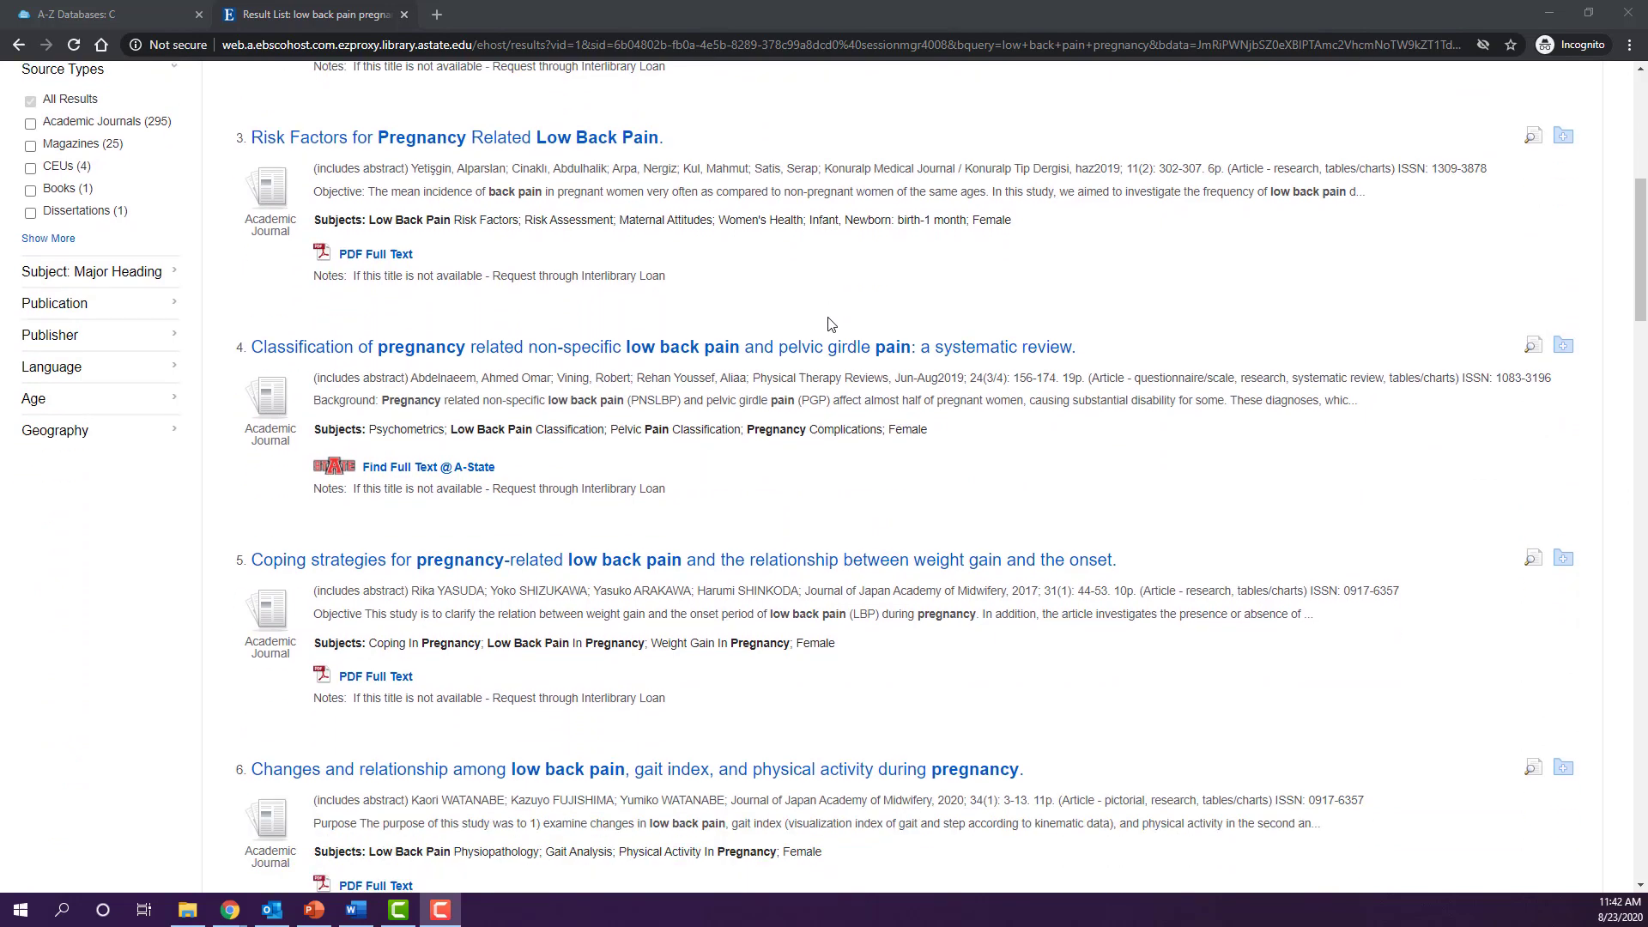
scroll(829, 327, "down", 1)
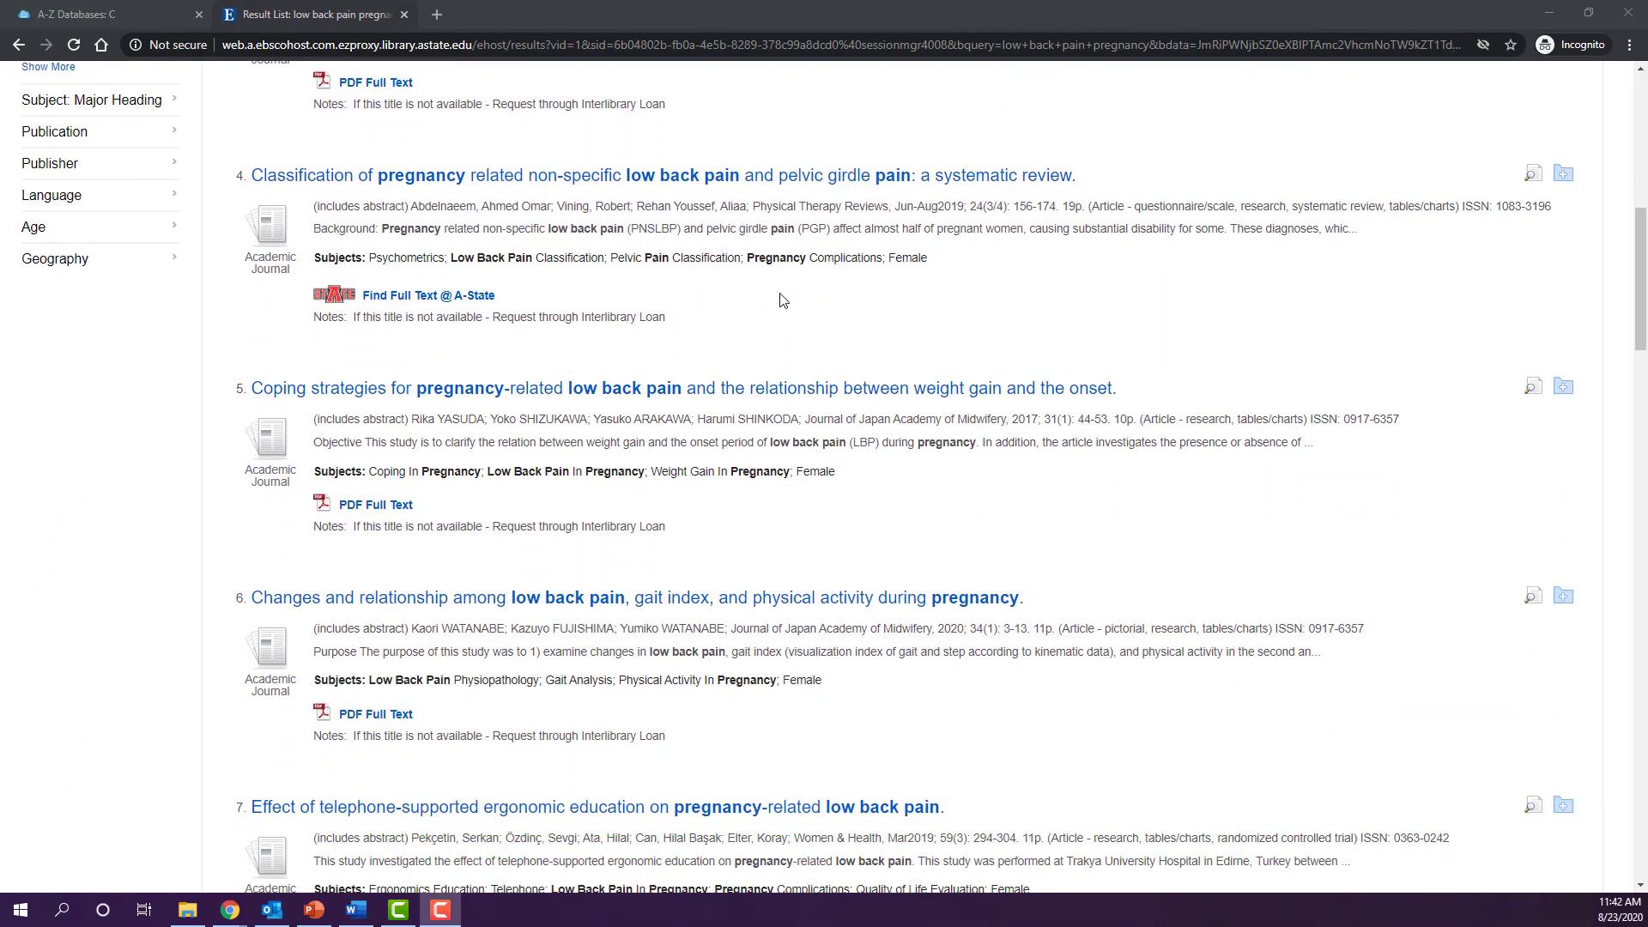
scroll(781, 302, "down", 3)
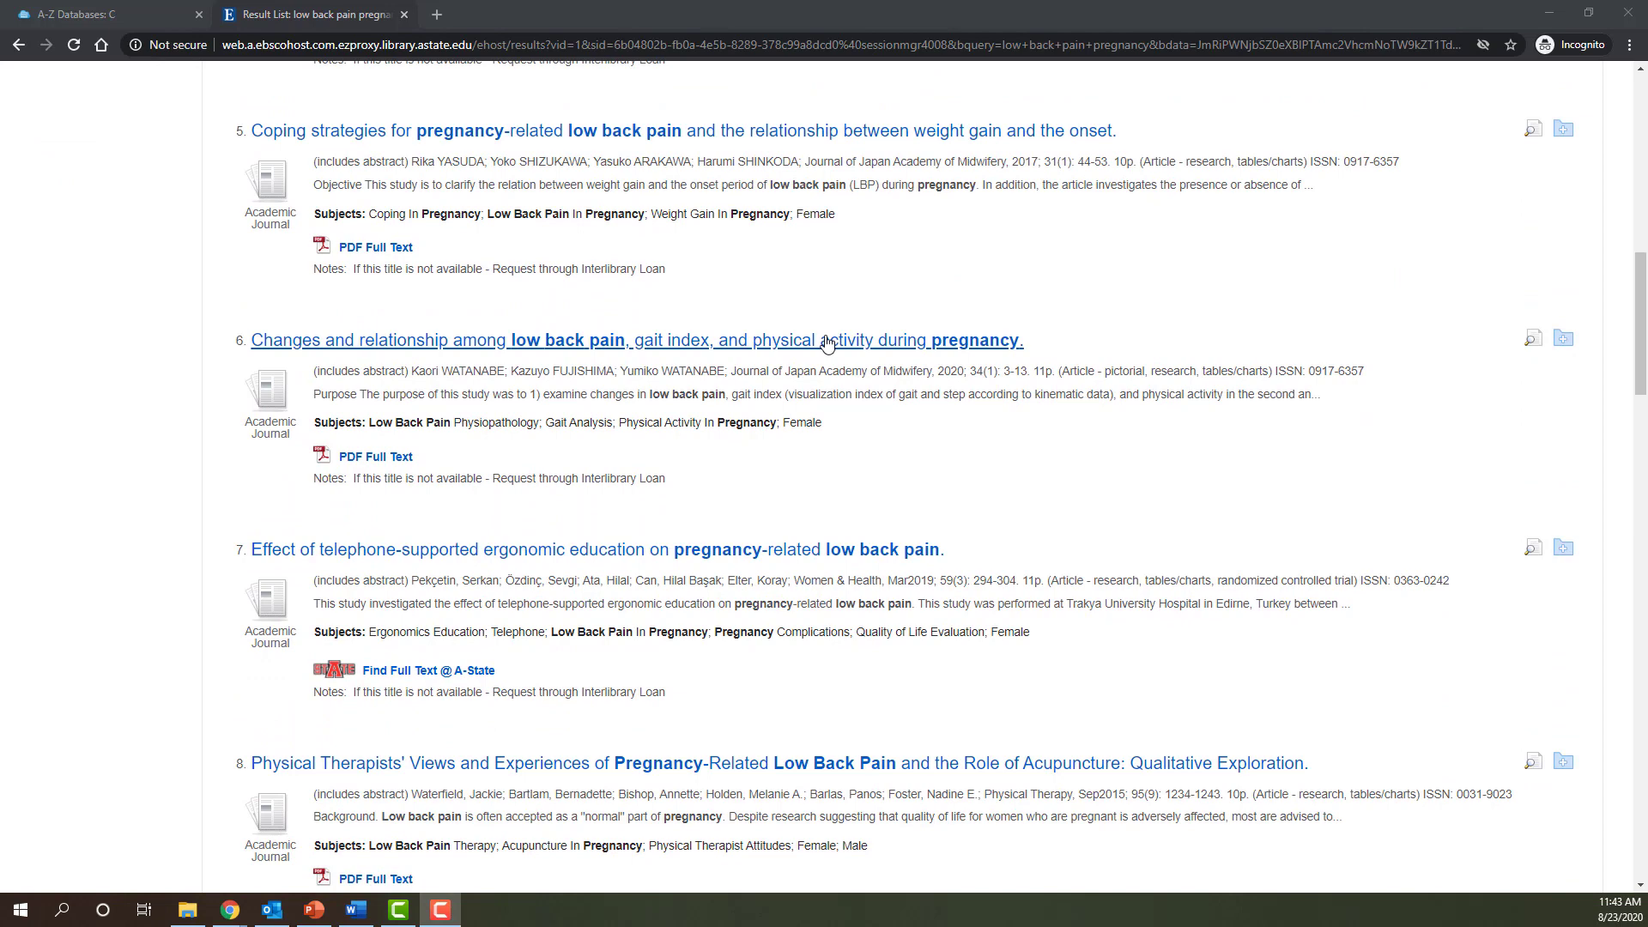
scroll(753, 339, "down", 6)
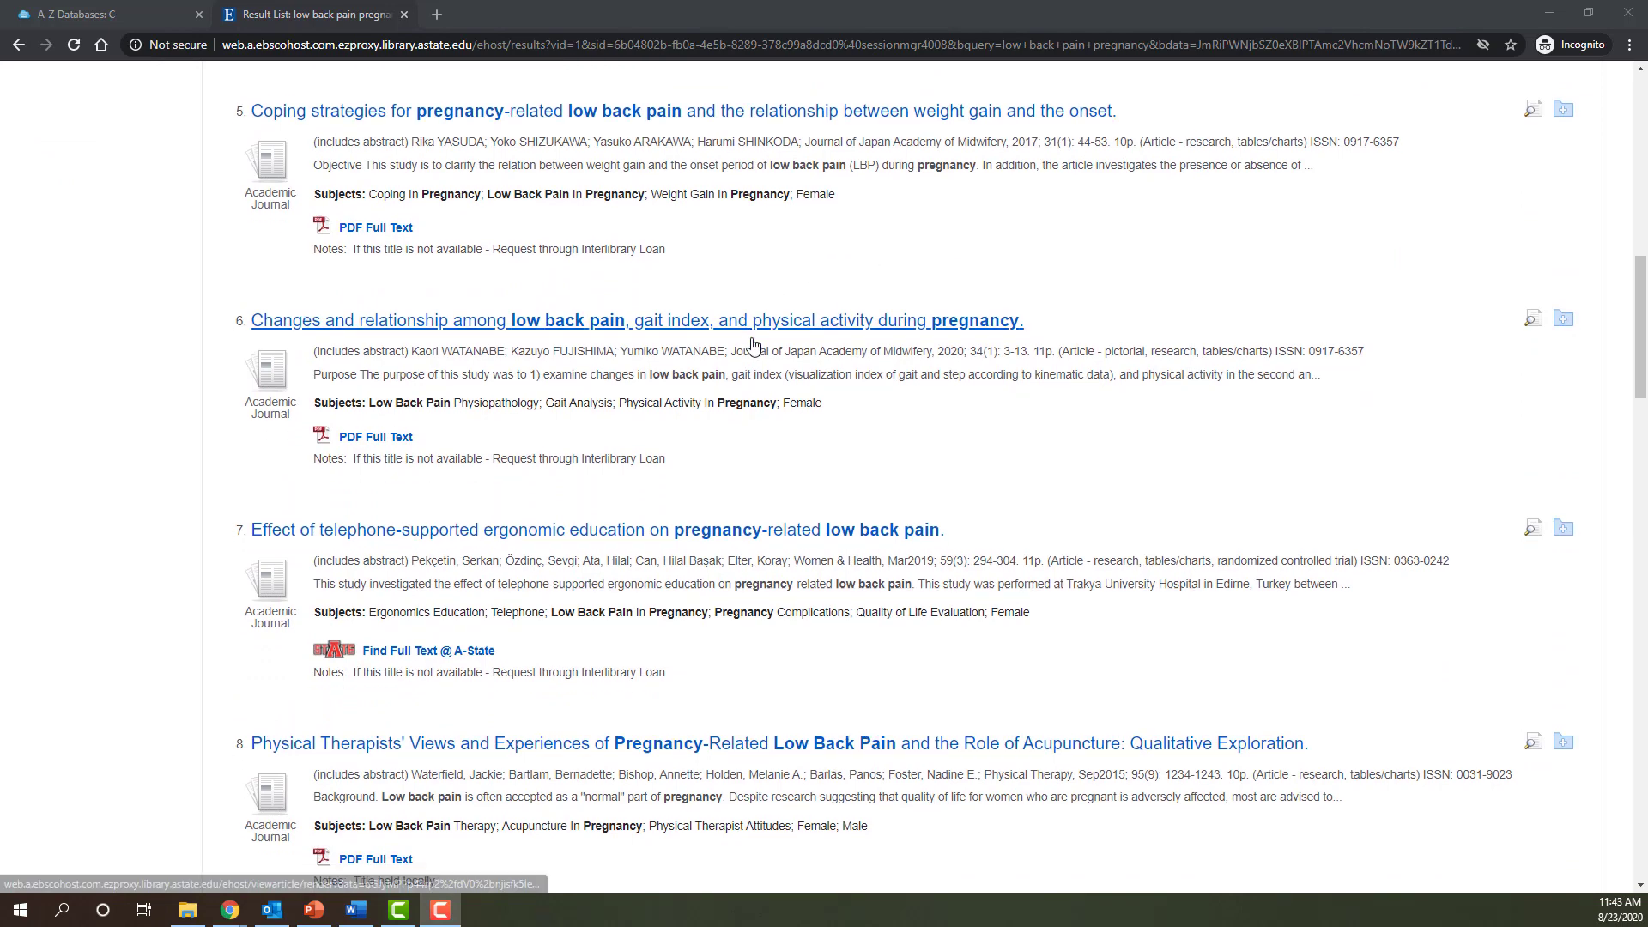
scroll(752, 339, "down", 2)
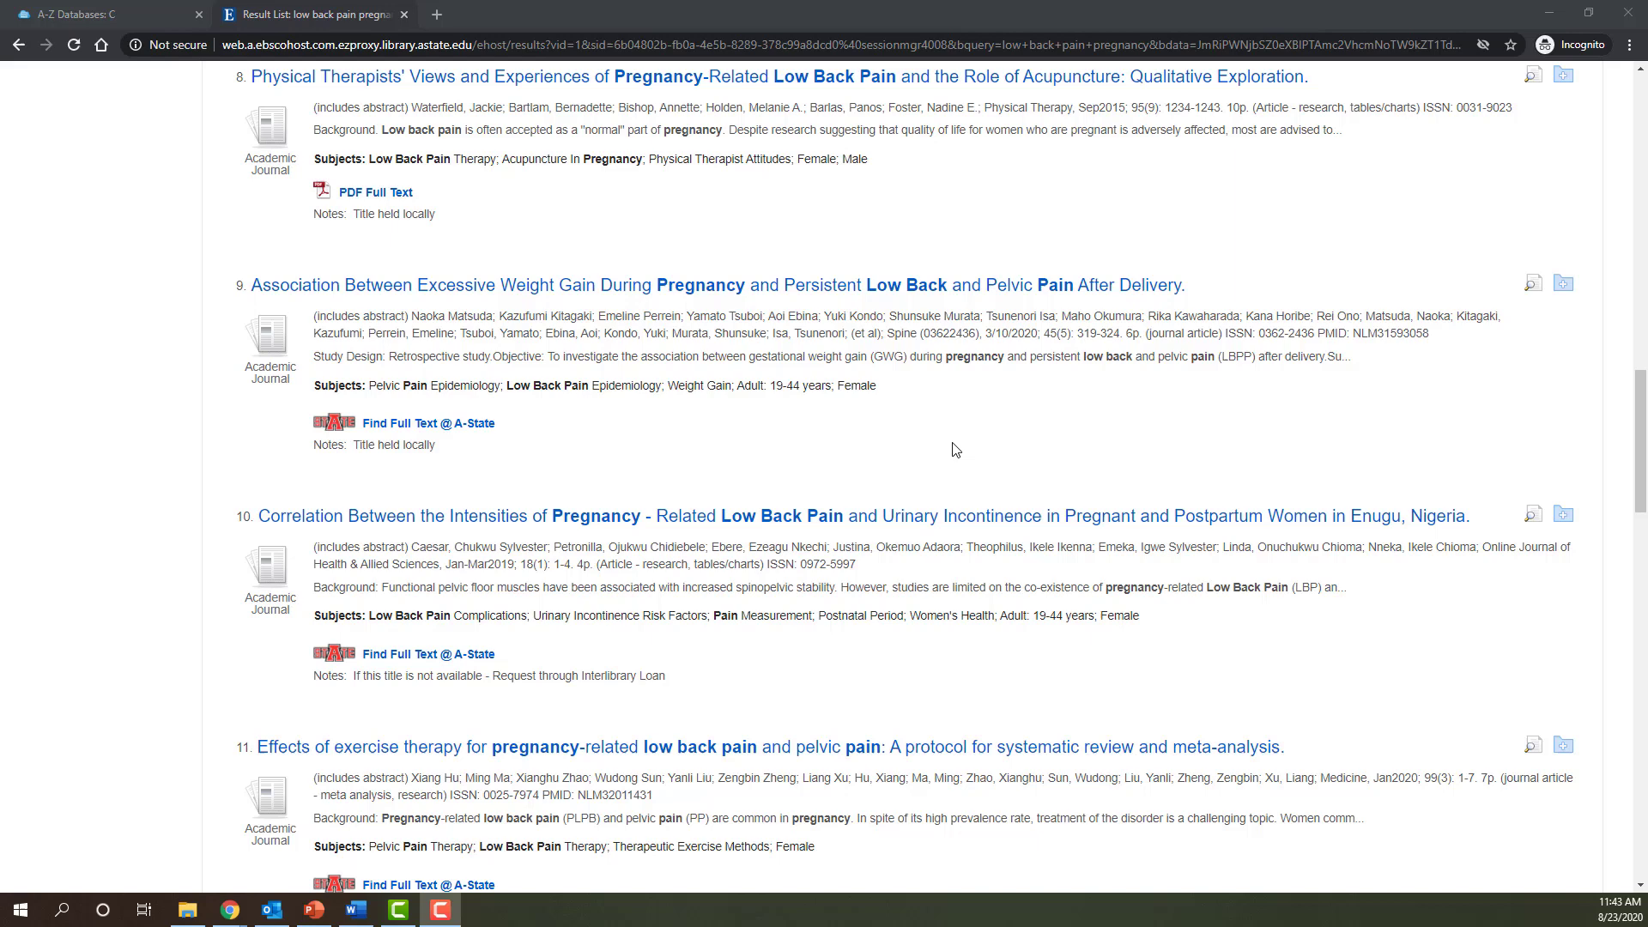
scroll(845, 436, "up", 2)
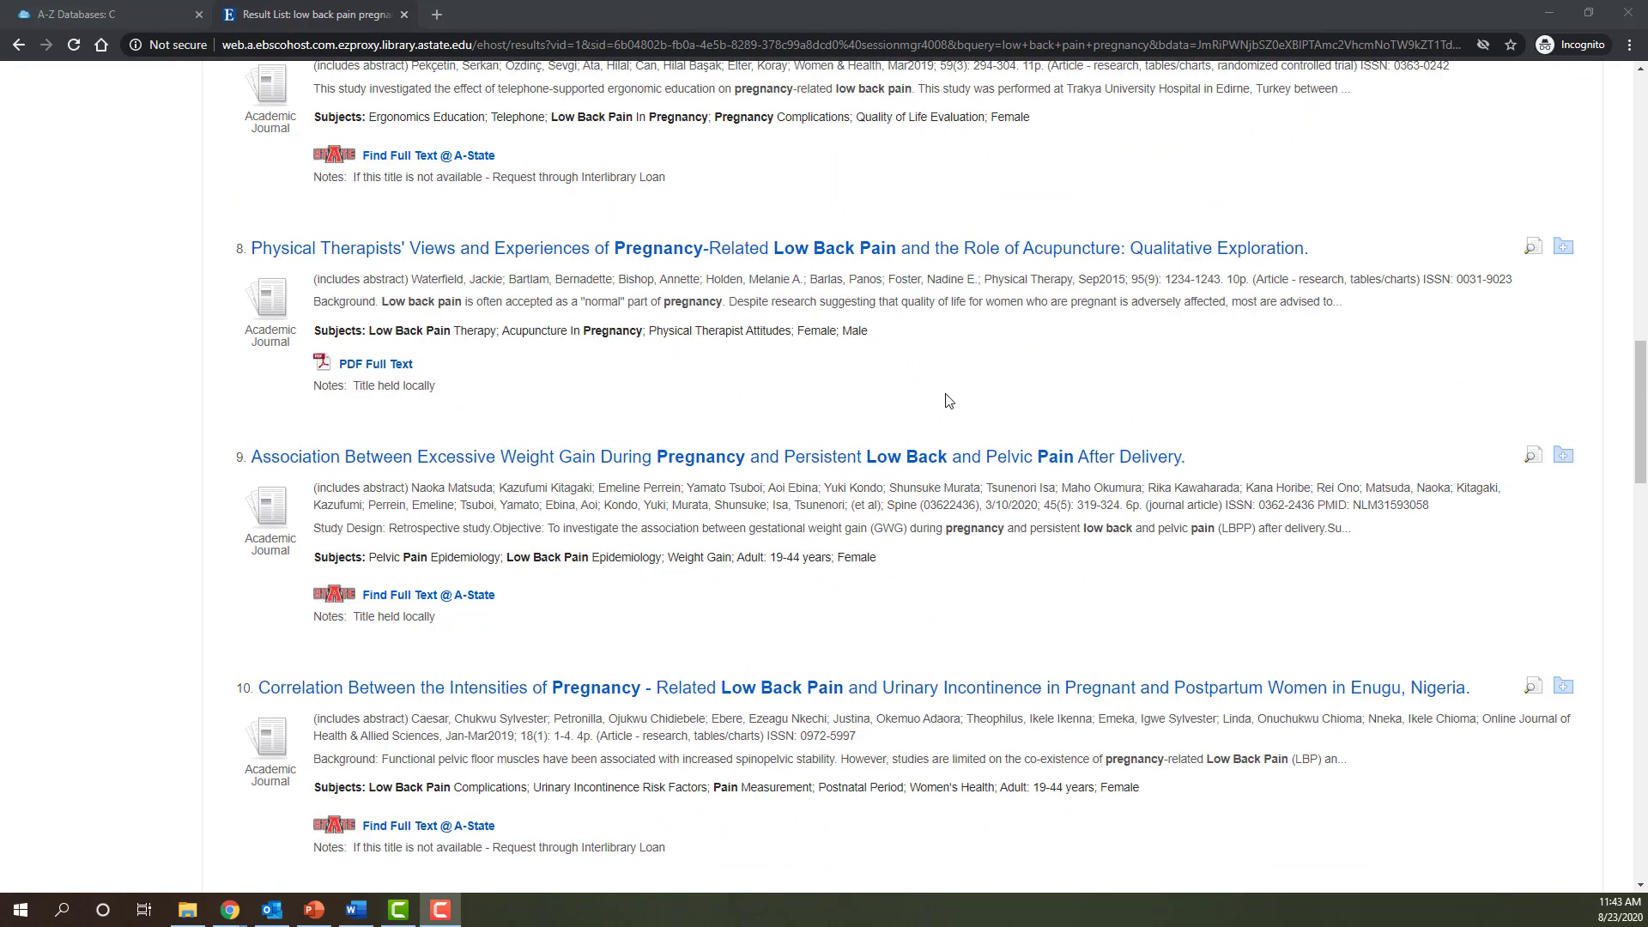
left_click(761, 467)
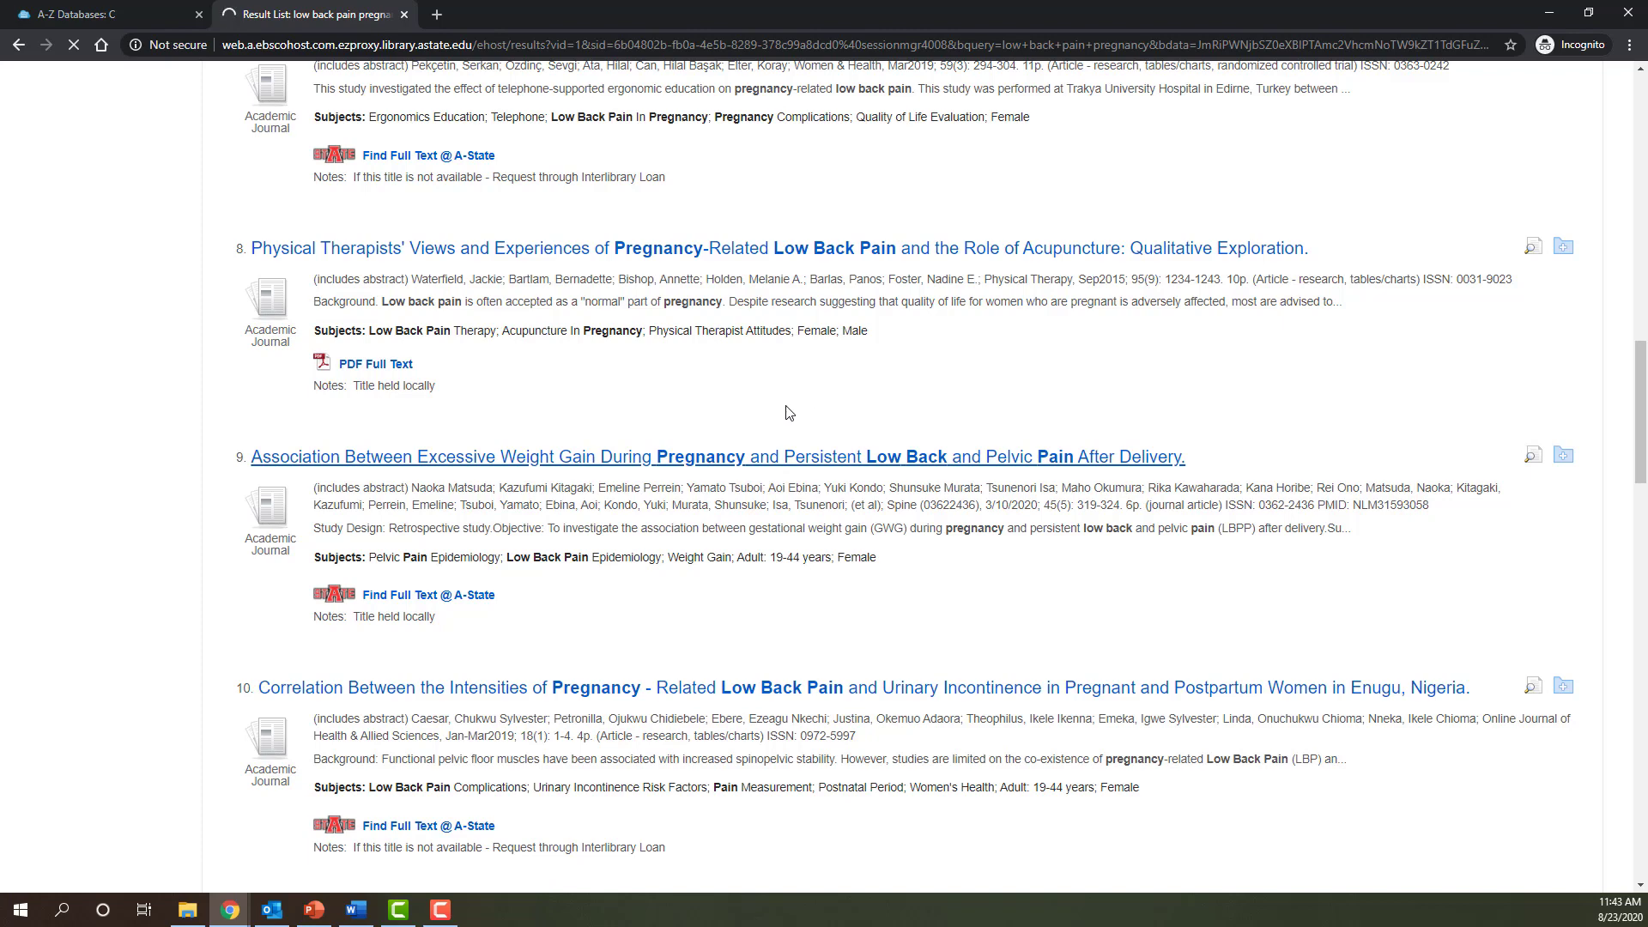
scroll(866, 393, "down", 1)
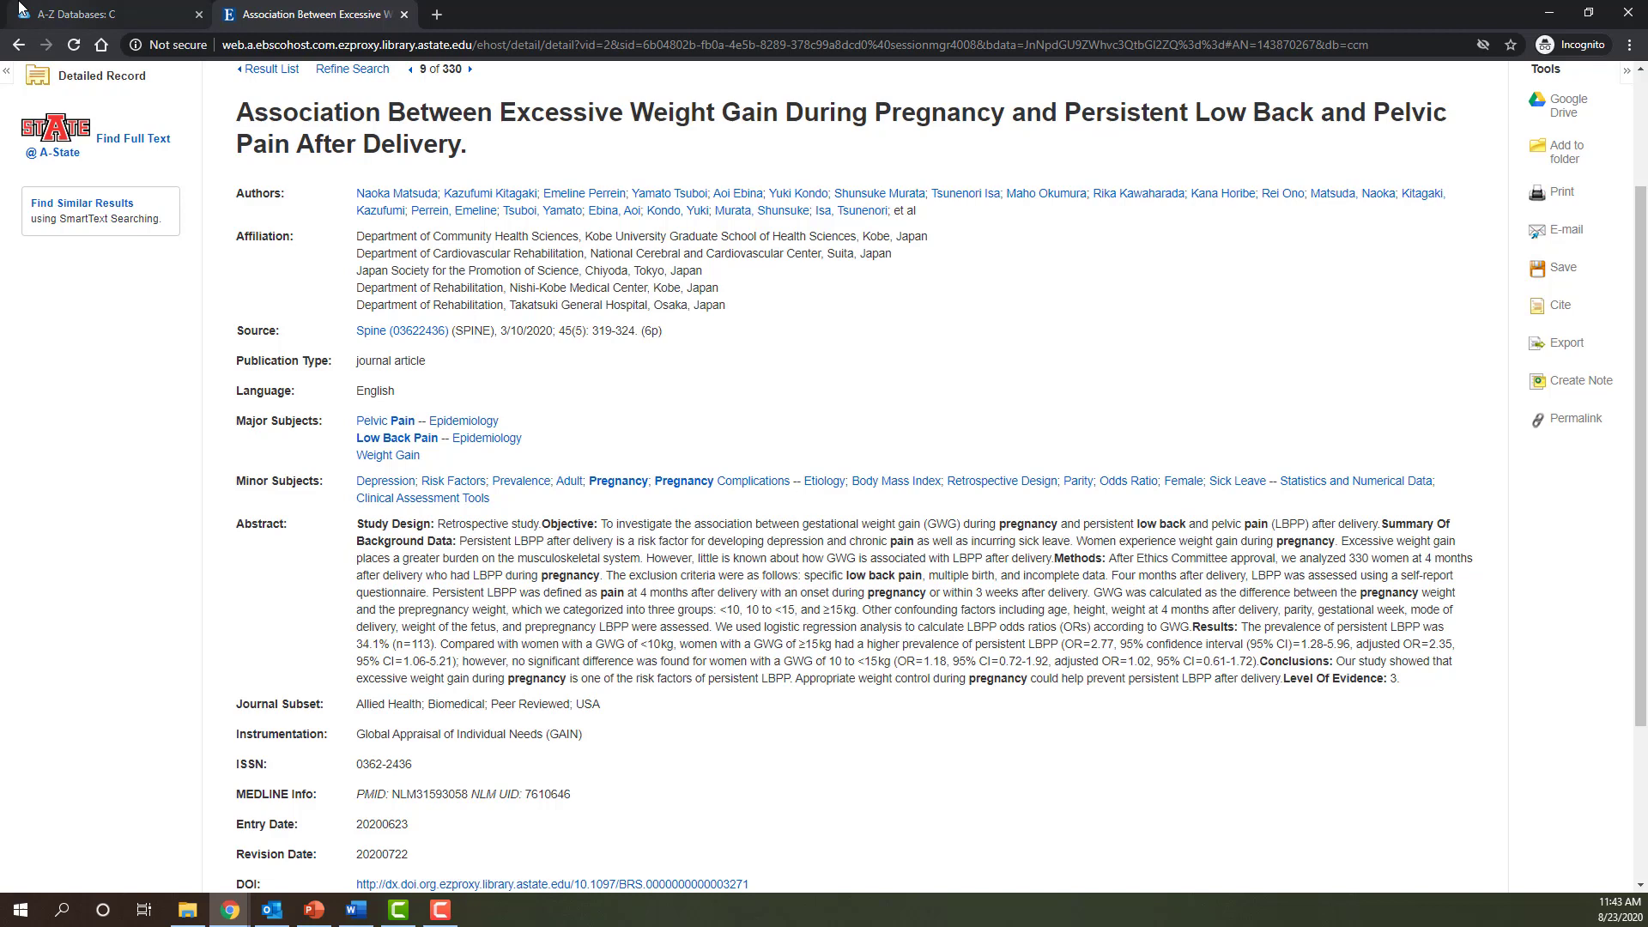
left_click(13, 46)
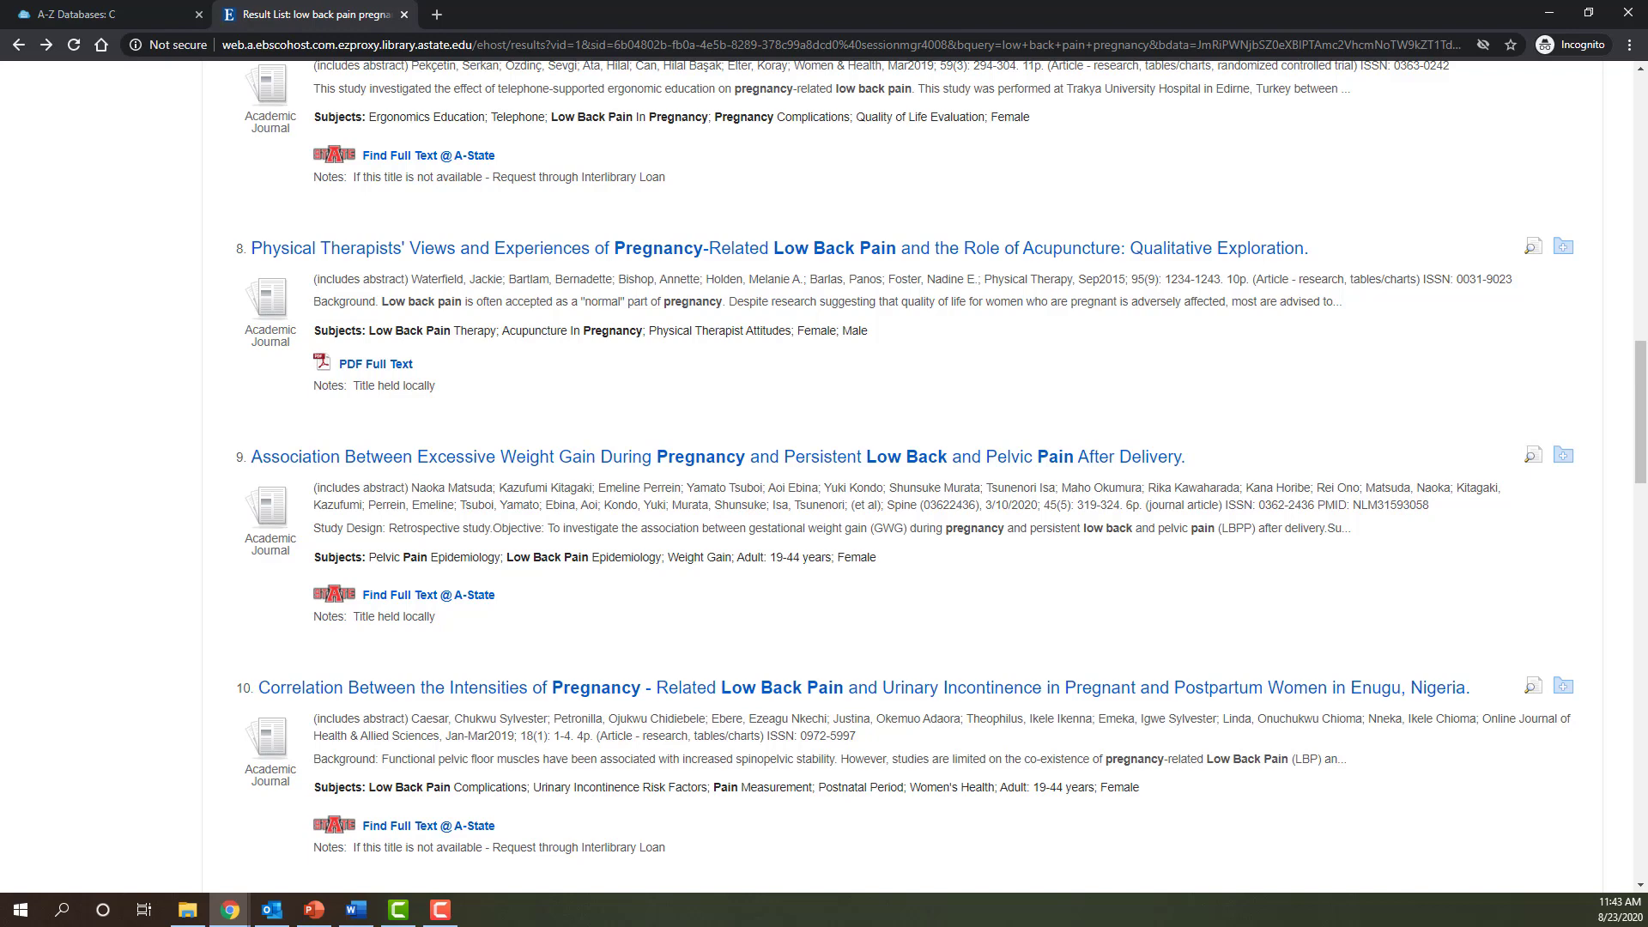
key("F10")
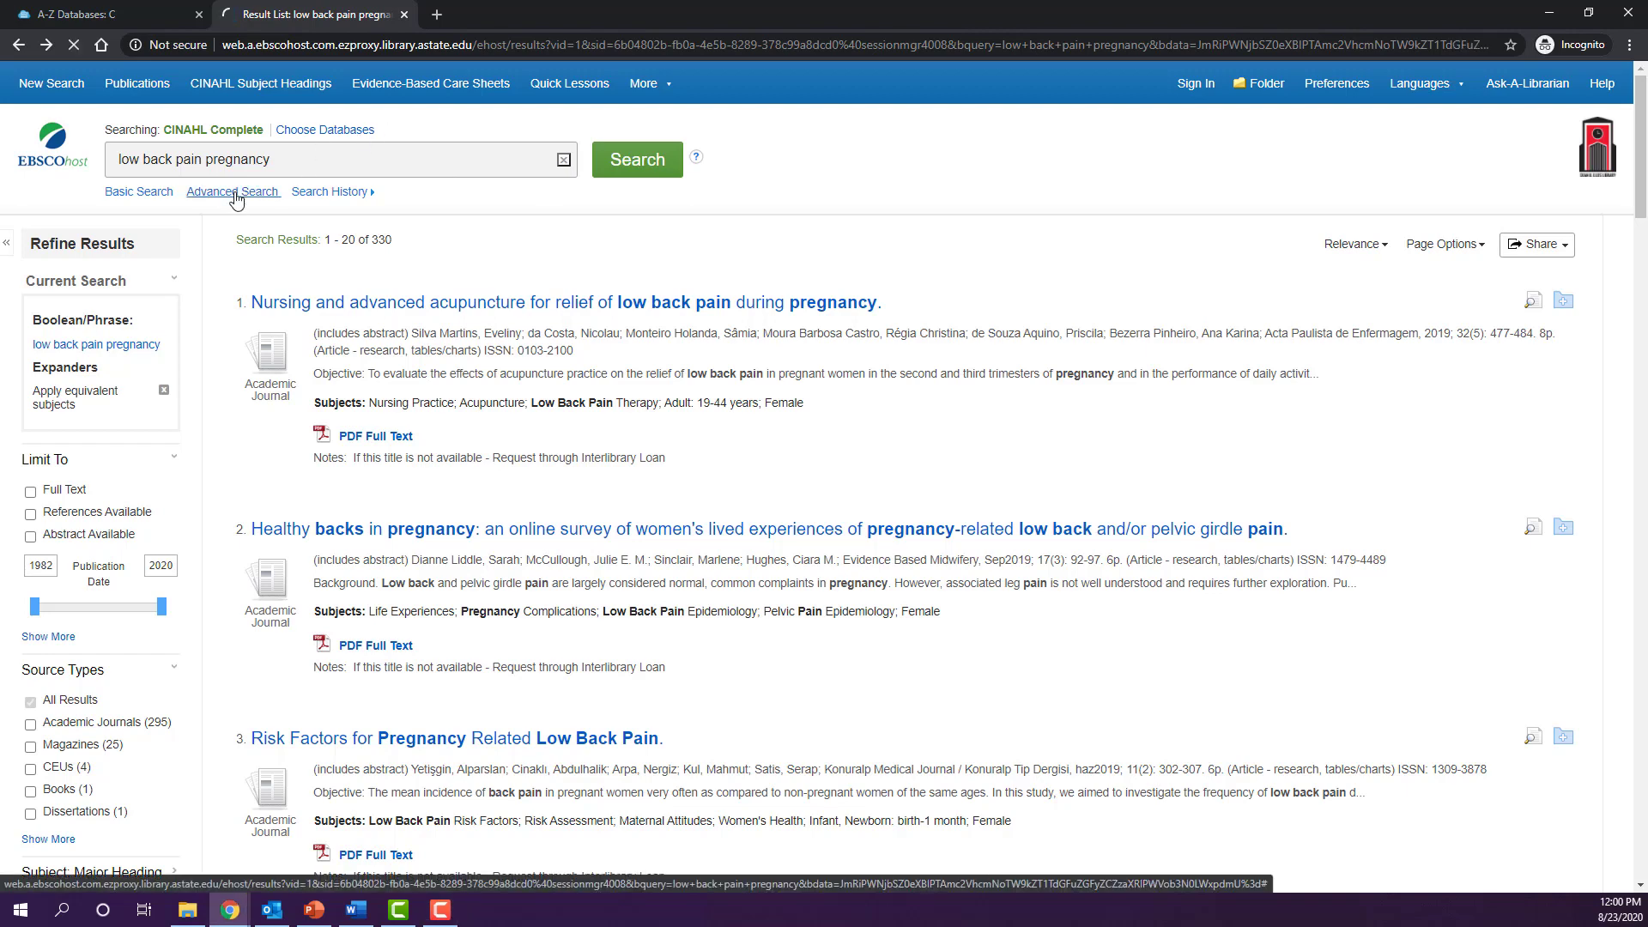
Open Advanced Search and reduce the first row to the quoted phrase "low back pain".
left_click(234, 194)
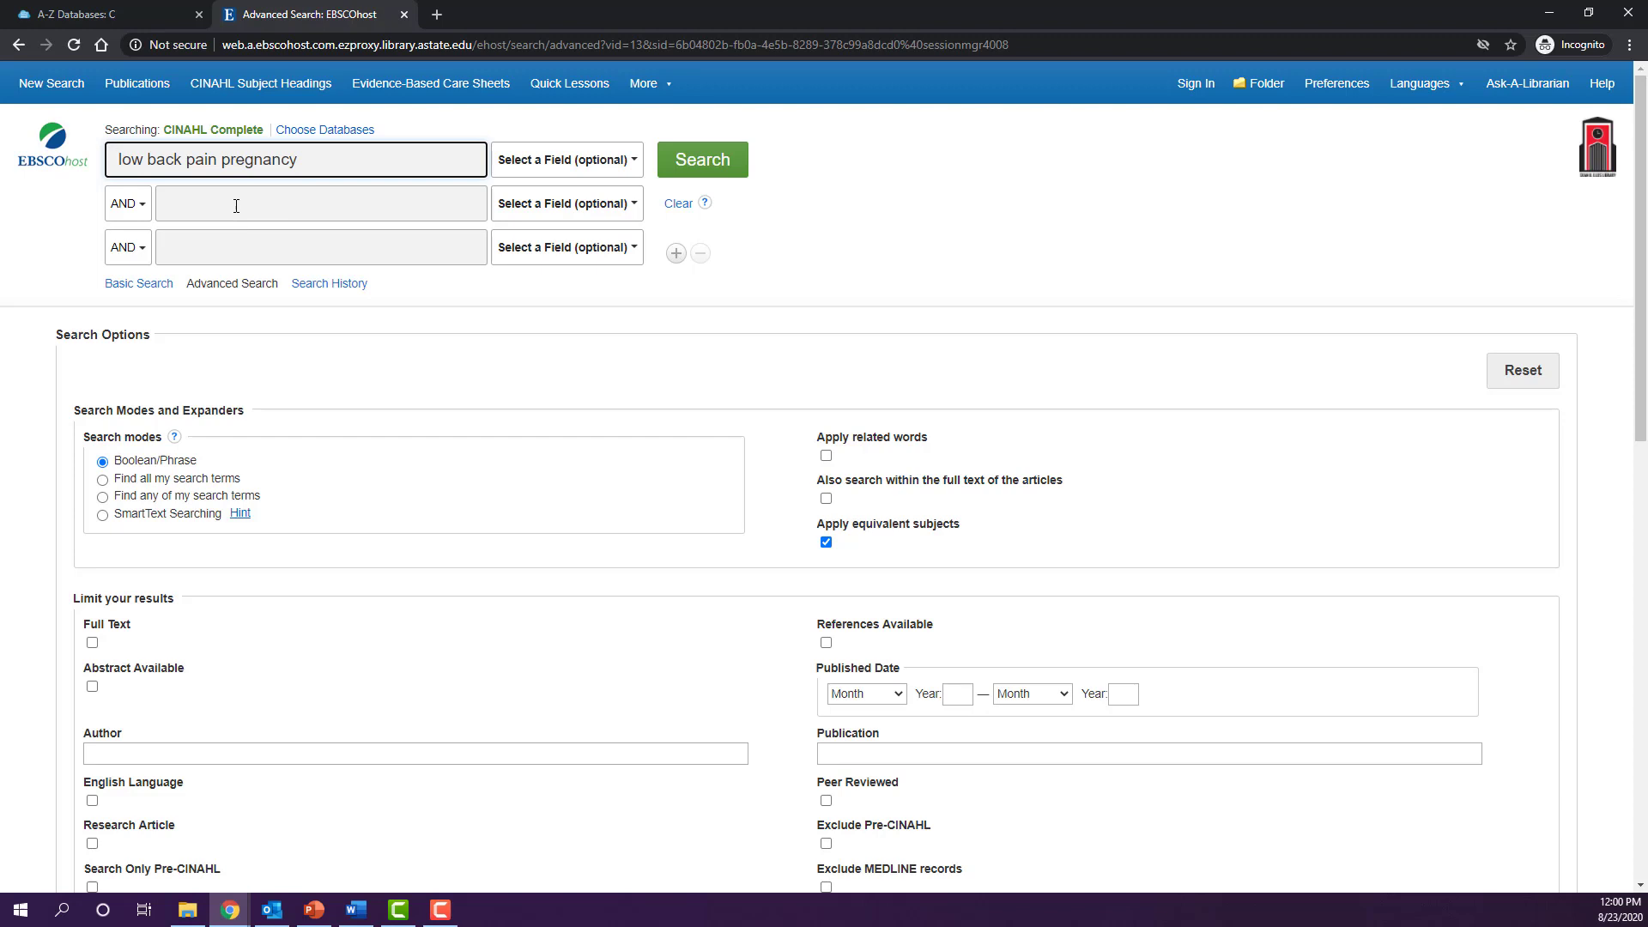
left_click_drag(219, 159, 342, 168)
key("BackSpace")
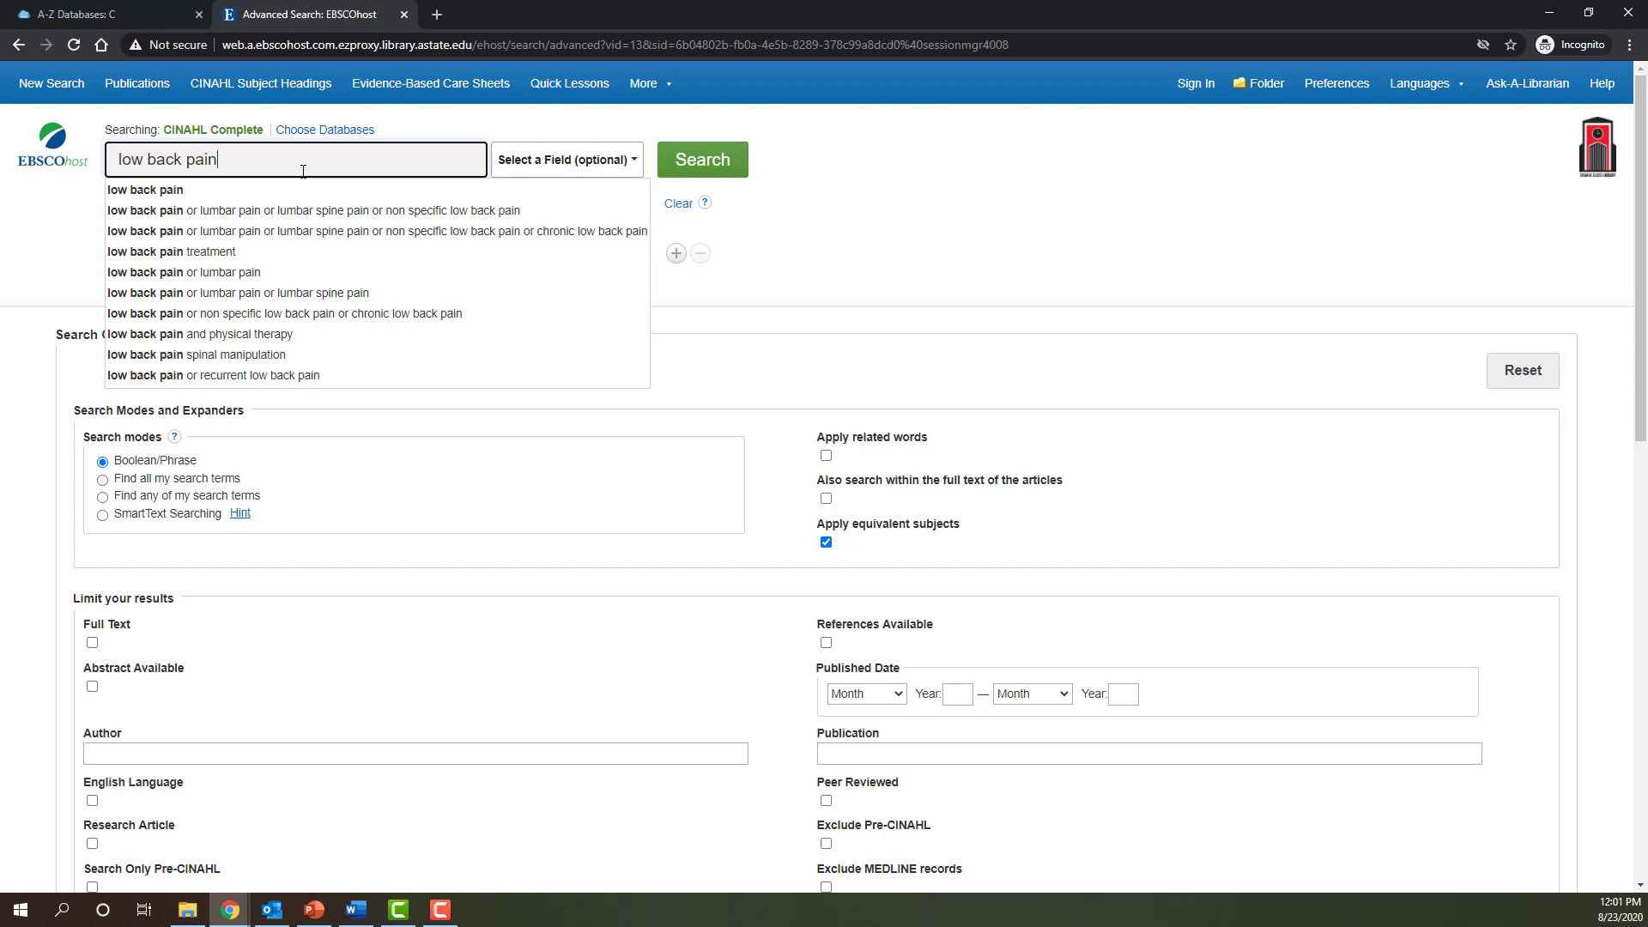
type("\"")
key("Home")
type("\"")
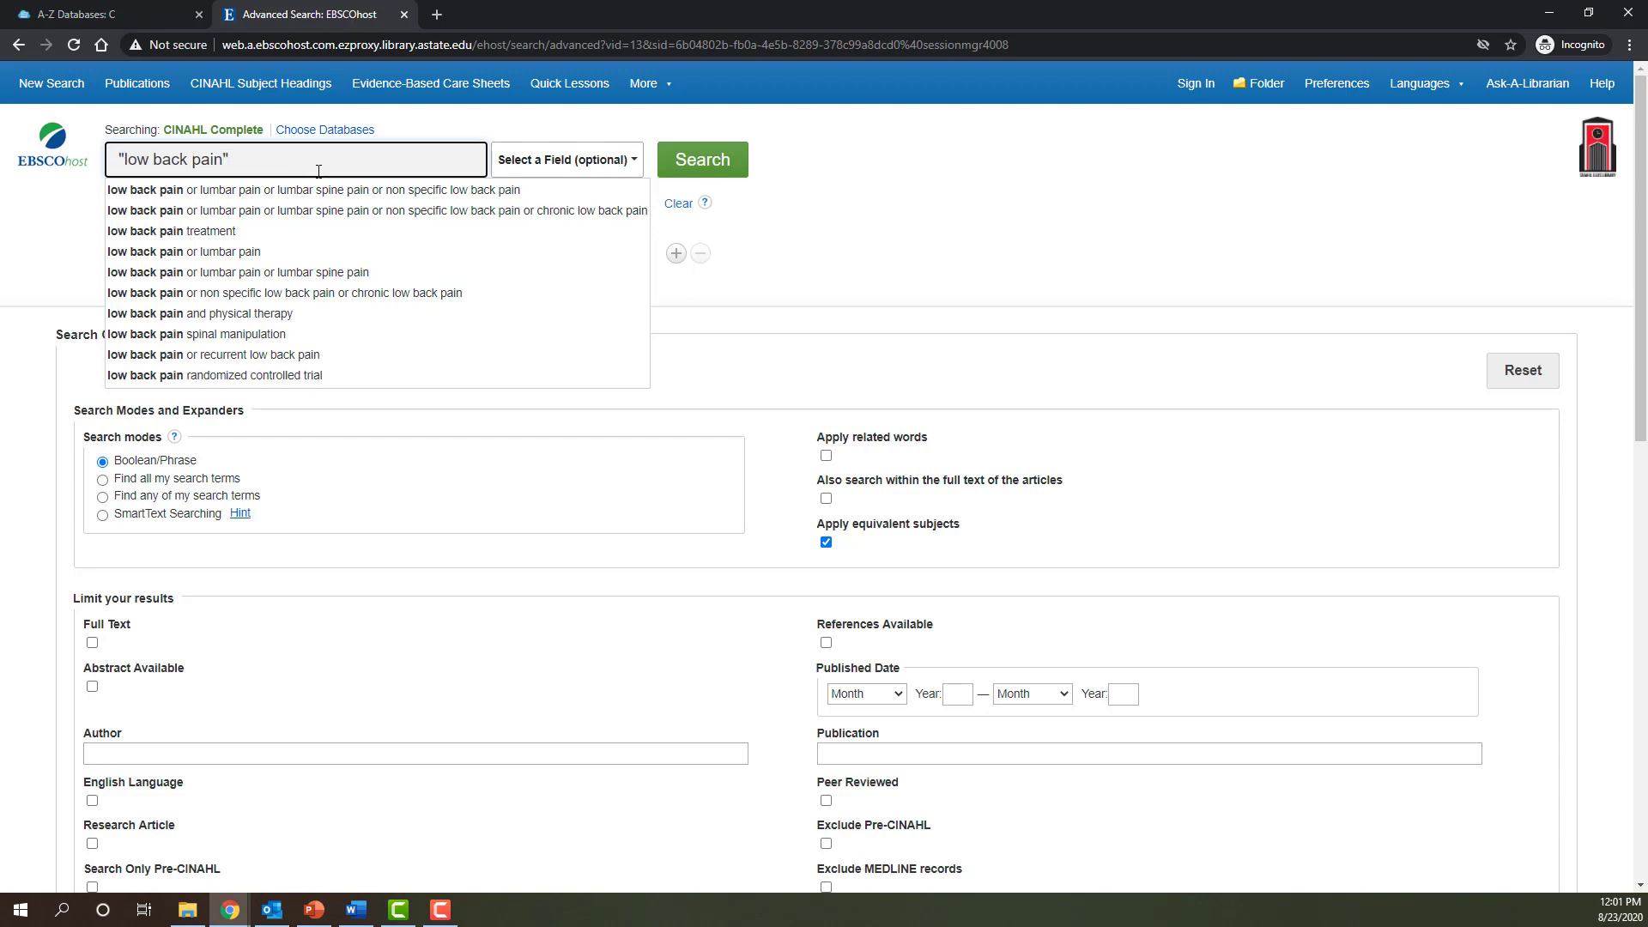
left_click(45, 249)
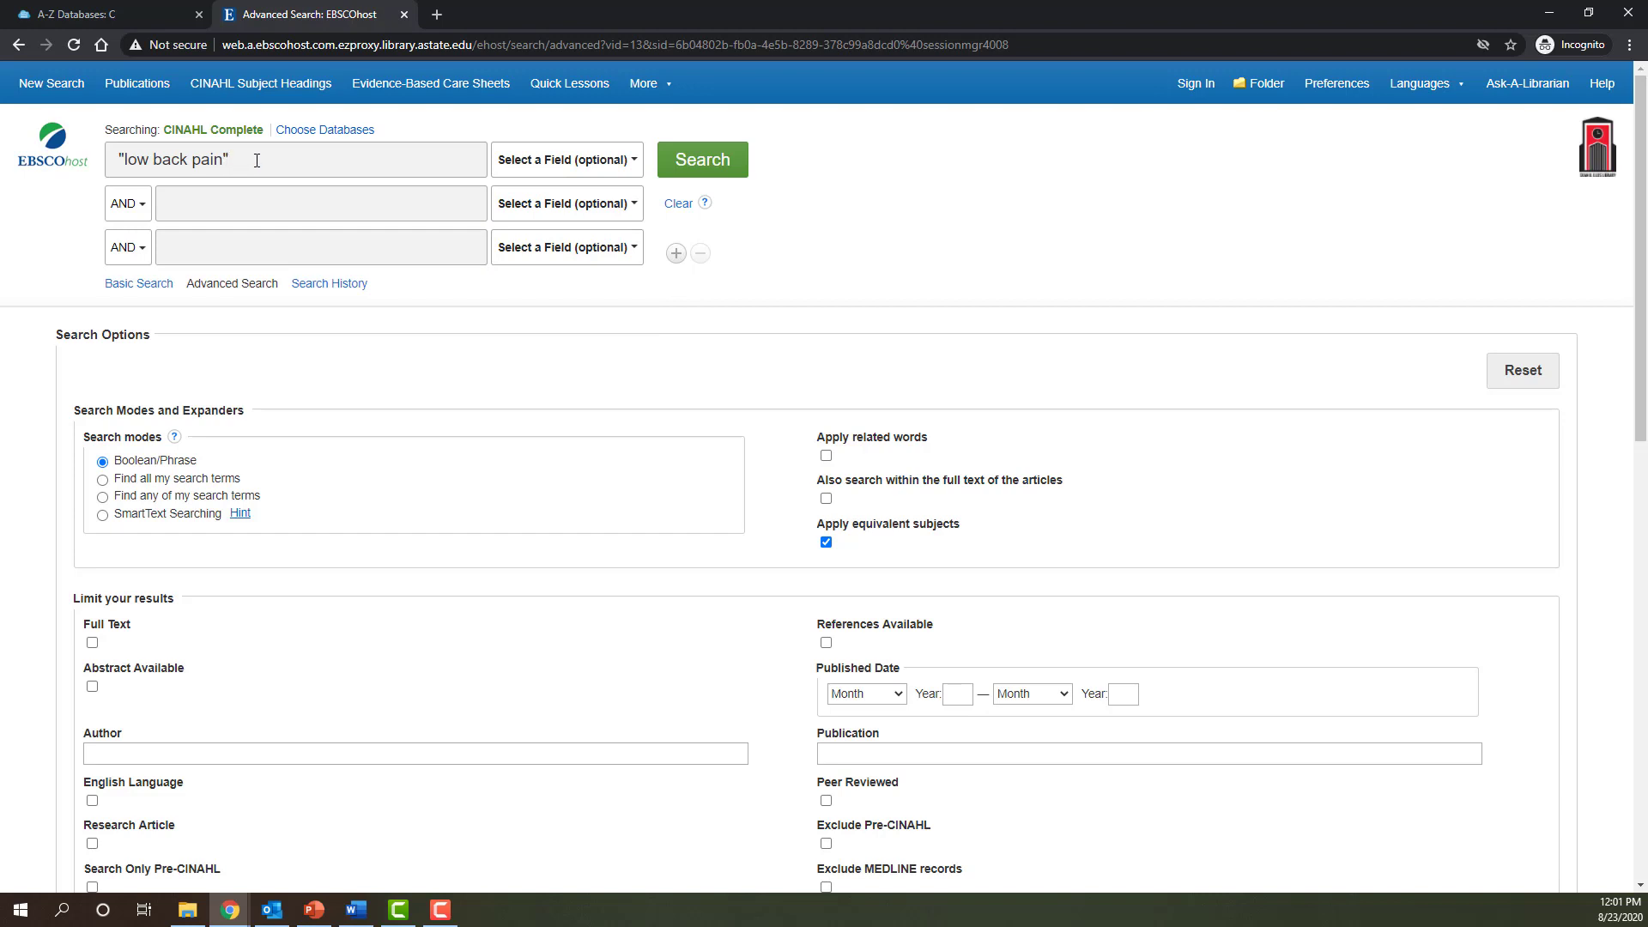
Extend the first row to "low back pain" OR "lower back pain".
left_click(257, 160)
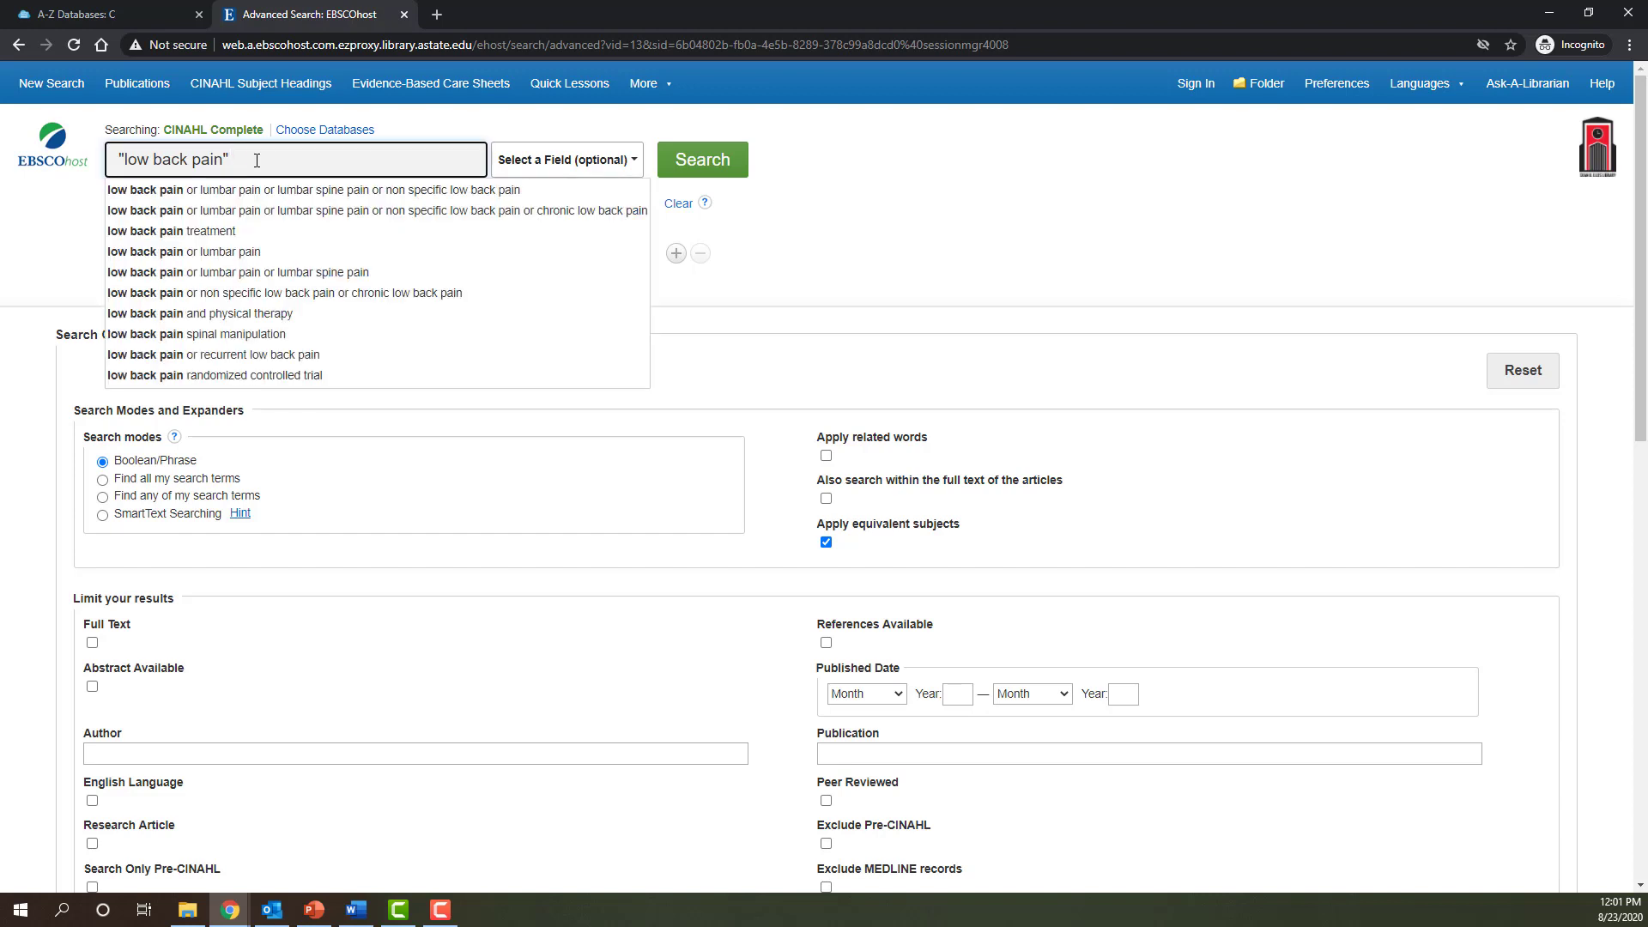
type("OR \"")
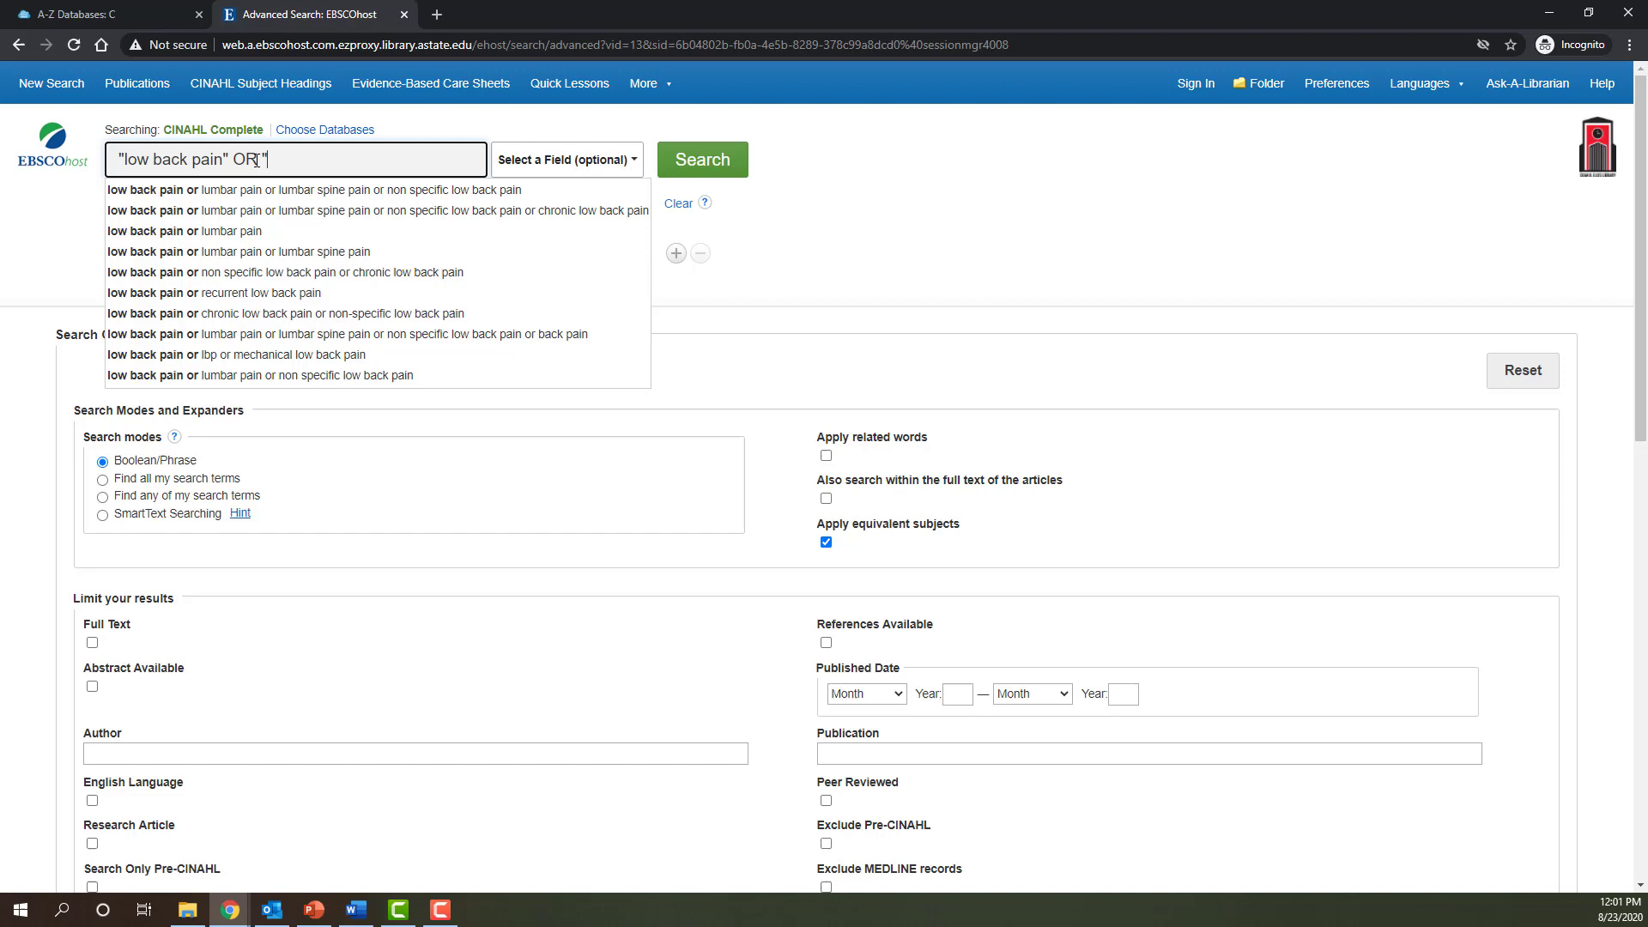
type("lower back")
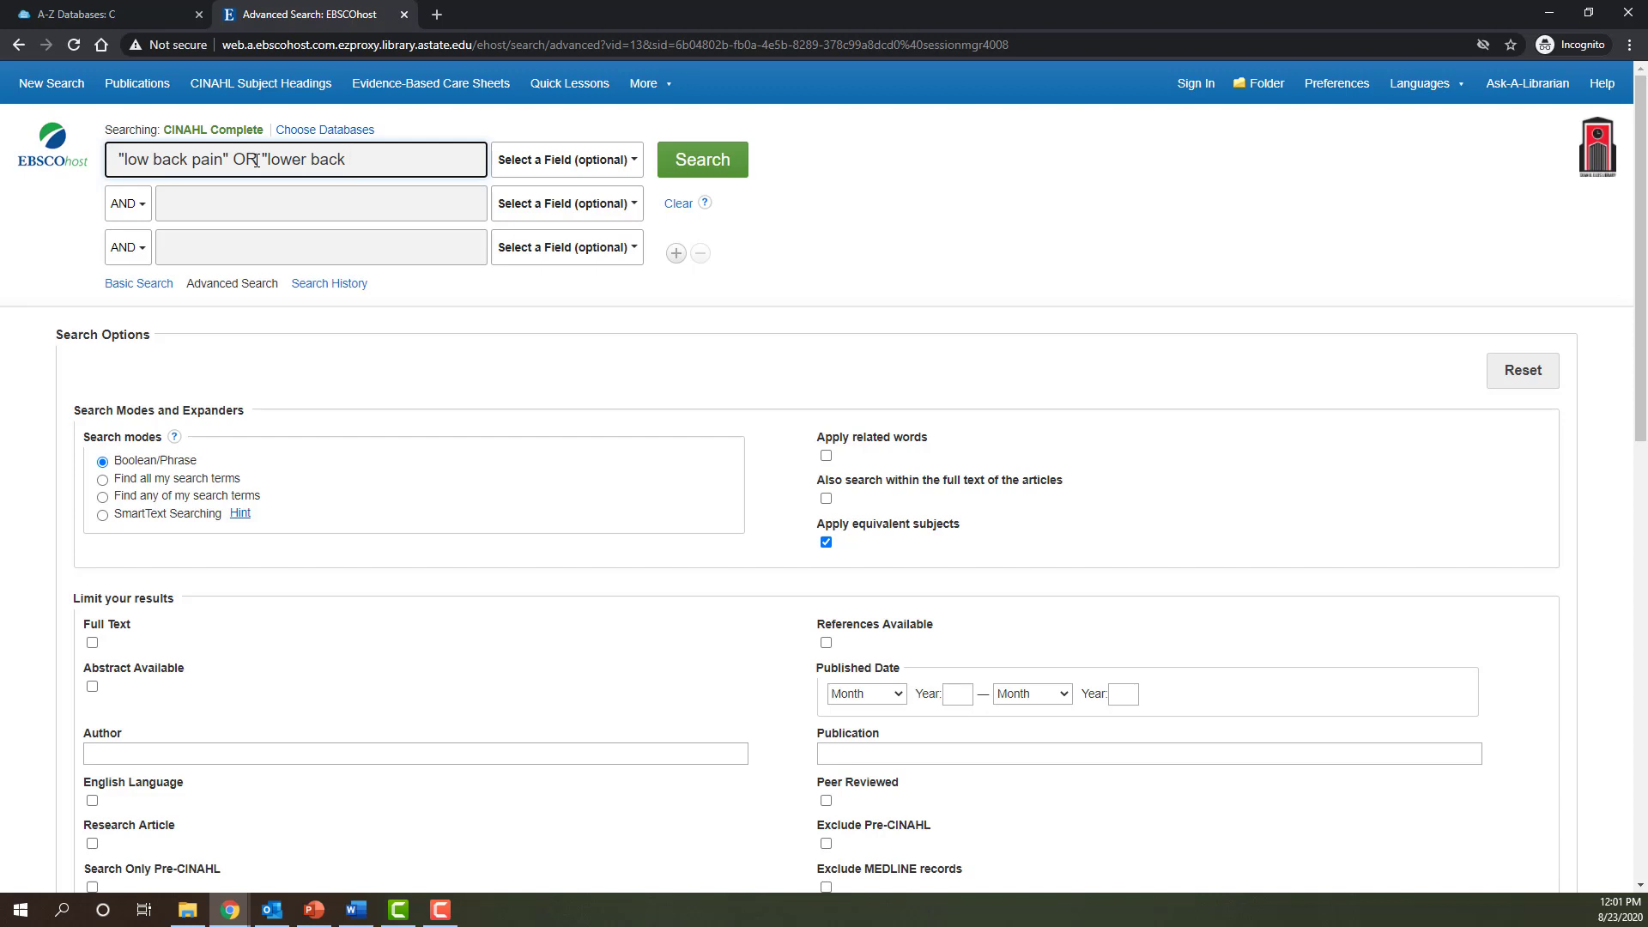
type("pain\"")
Enter pregnancy in row two and exercise in row three, then run the search.
left_click(221, 194)
type("pr")
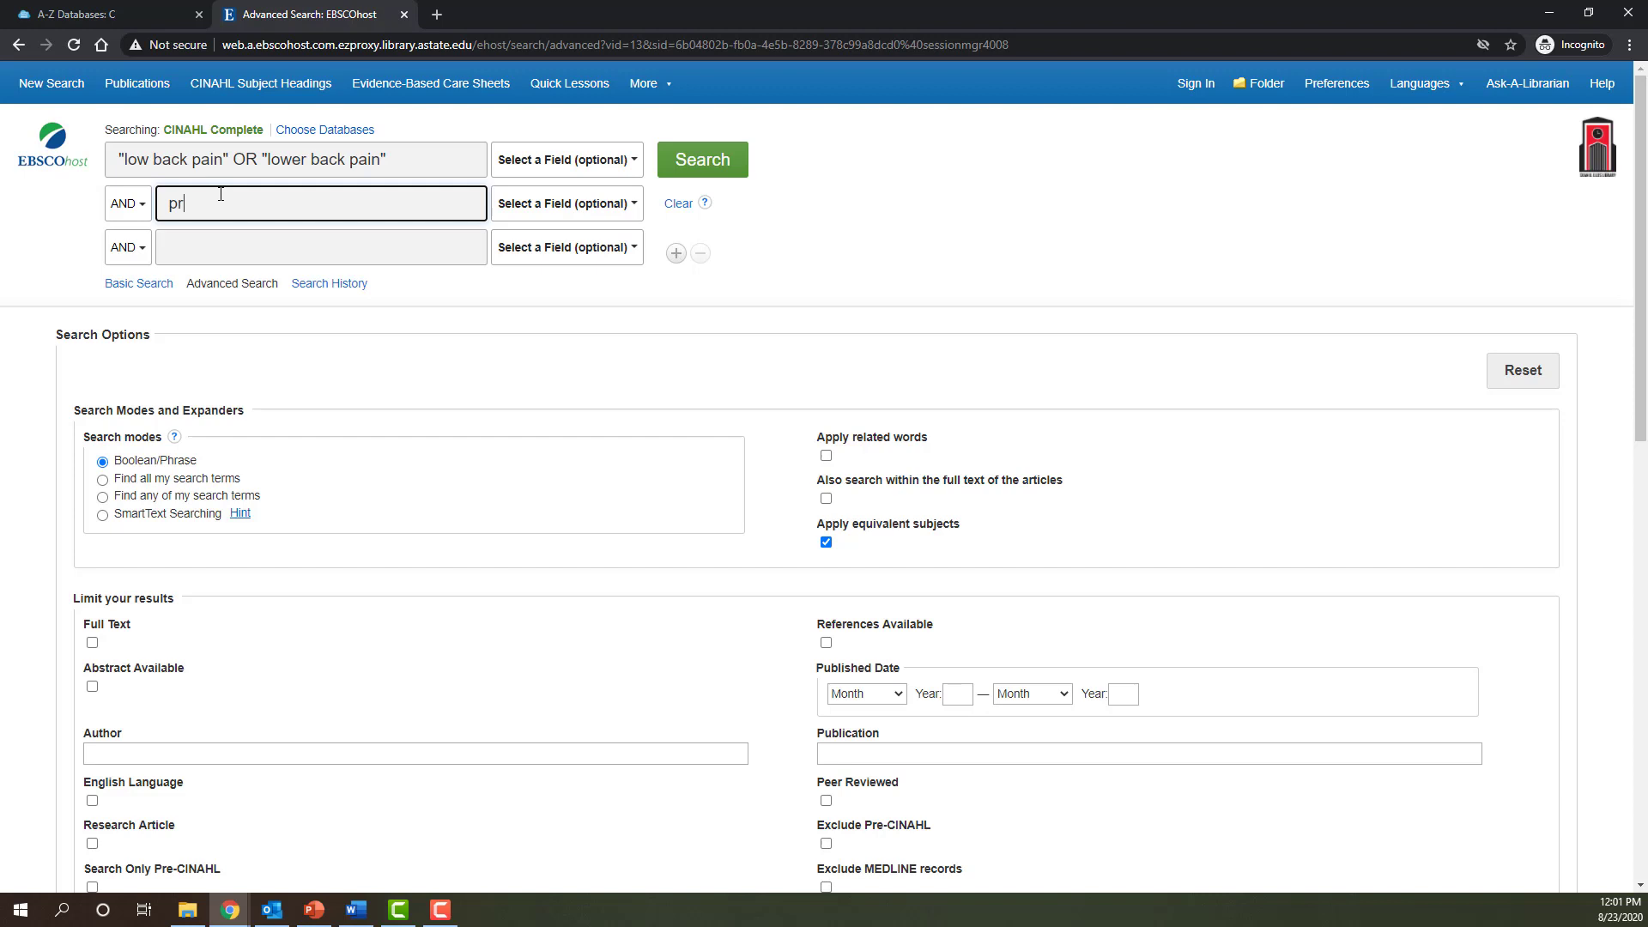
type("egnancy")
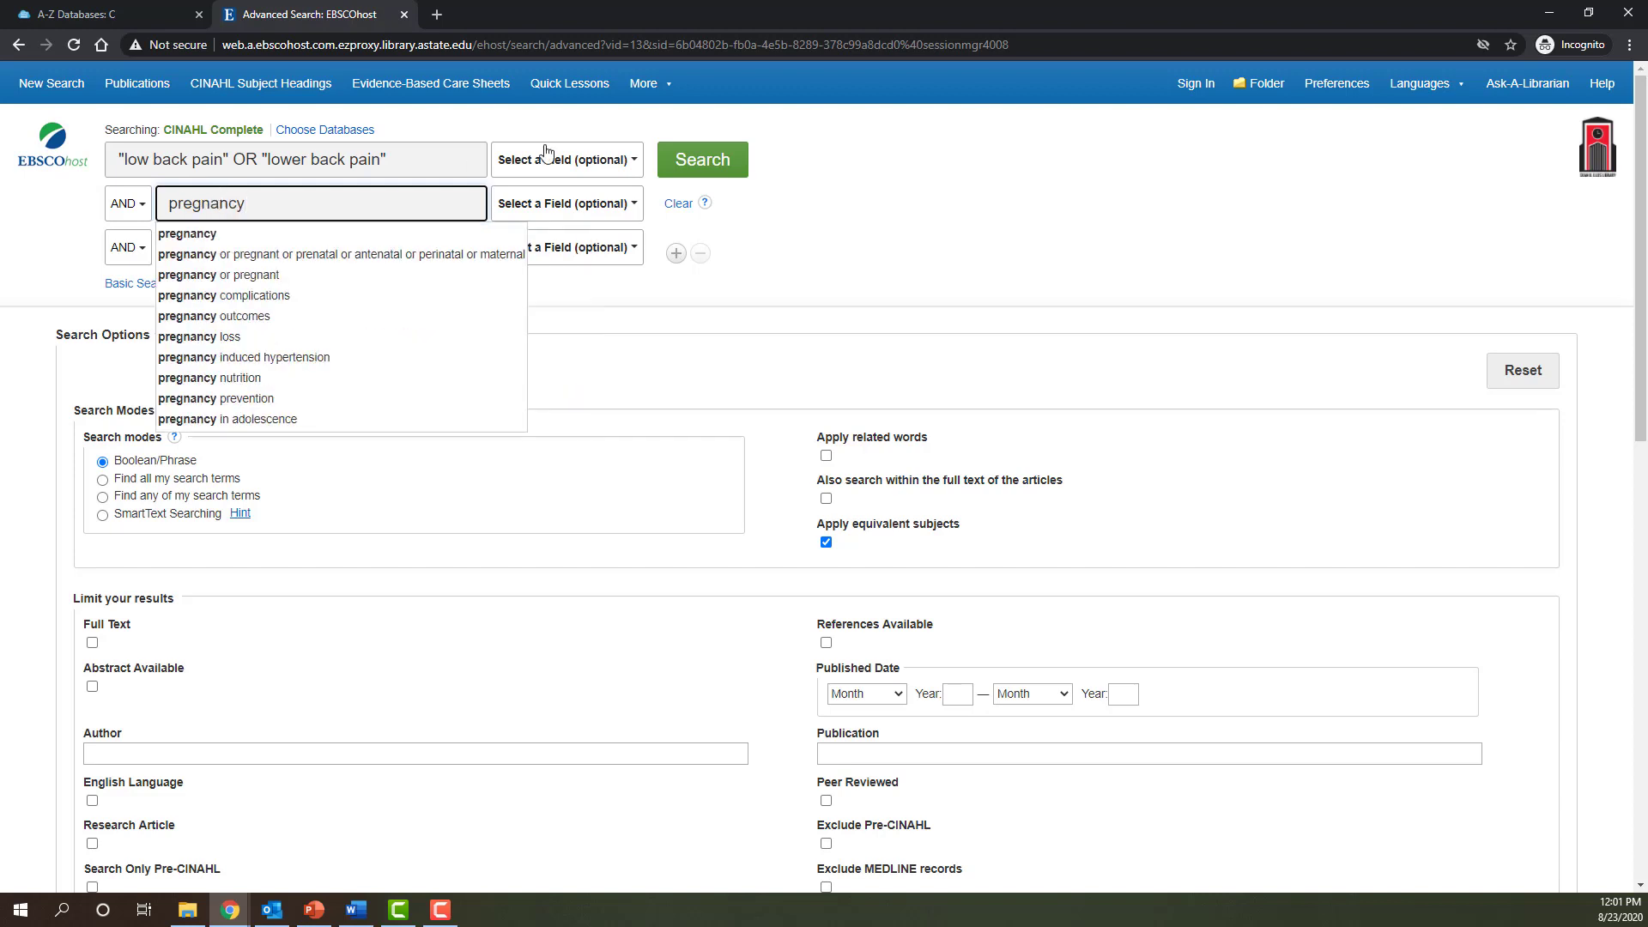
left_click(430, 266)
left_click(369, 258)
type("ex")
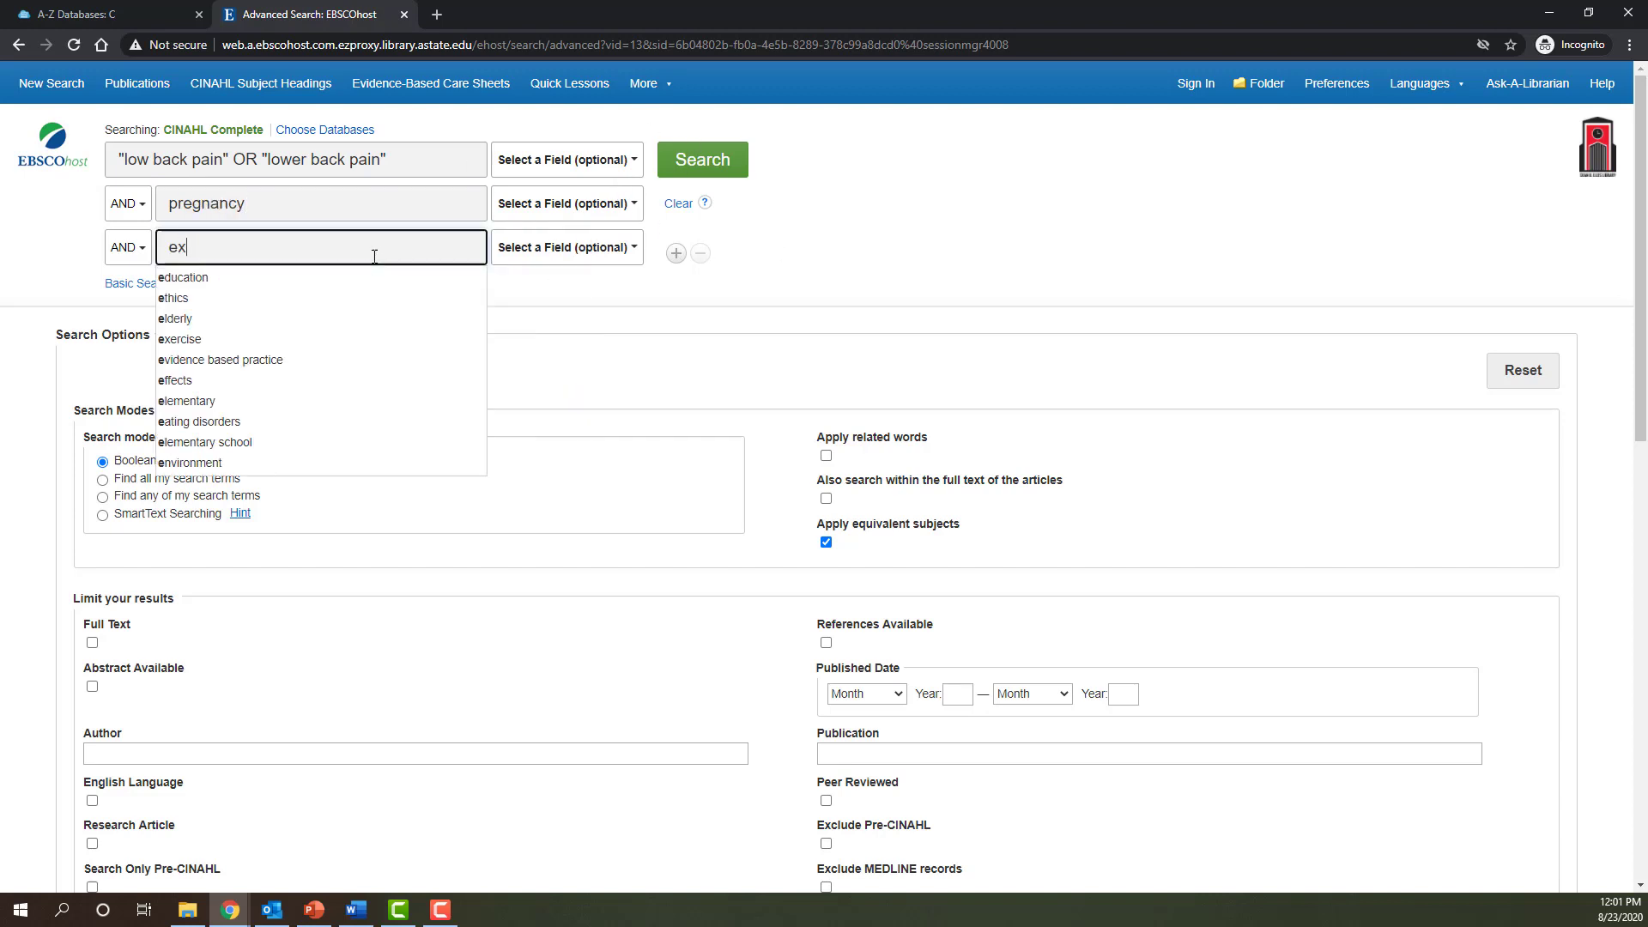
type("ercise")
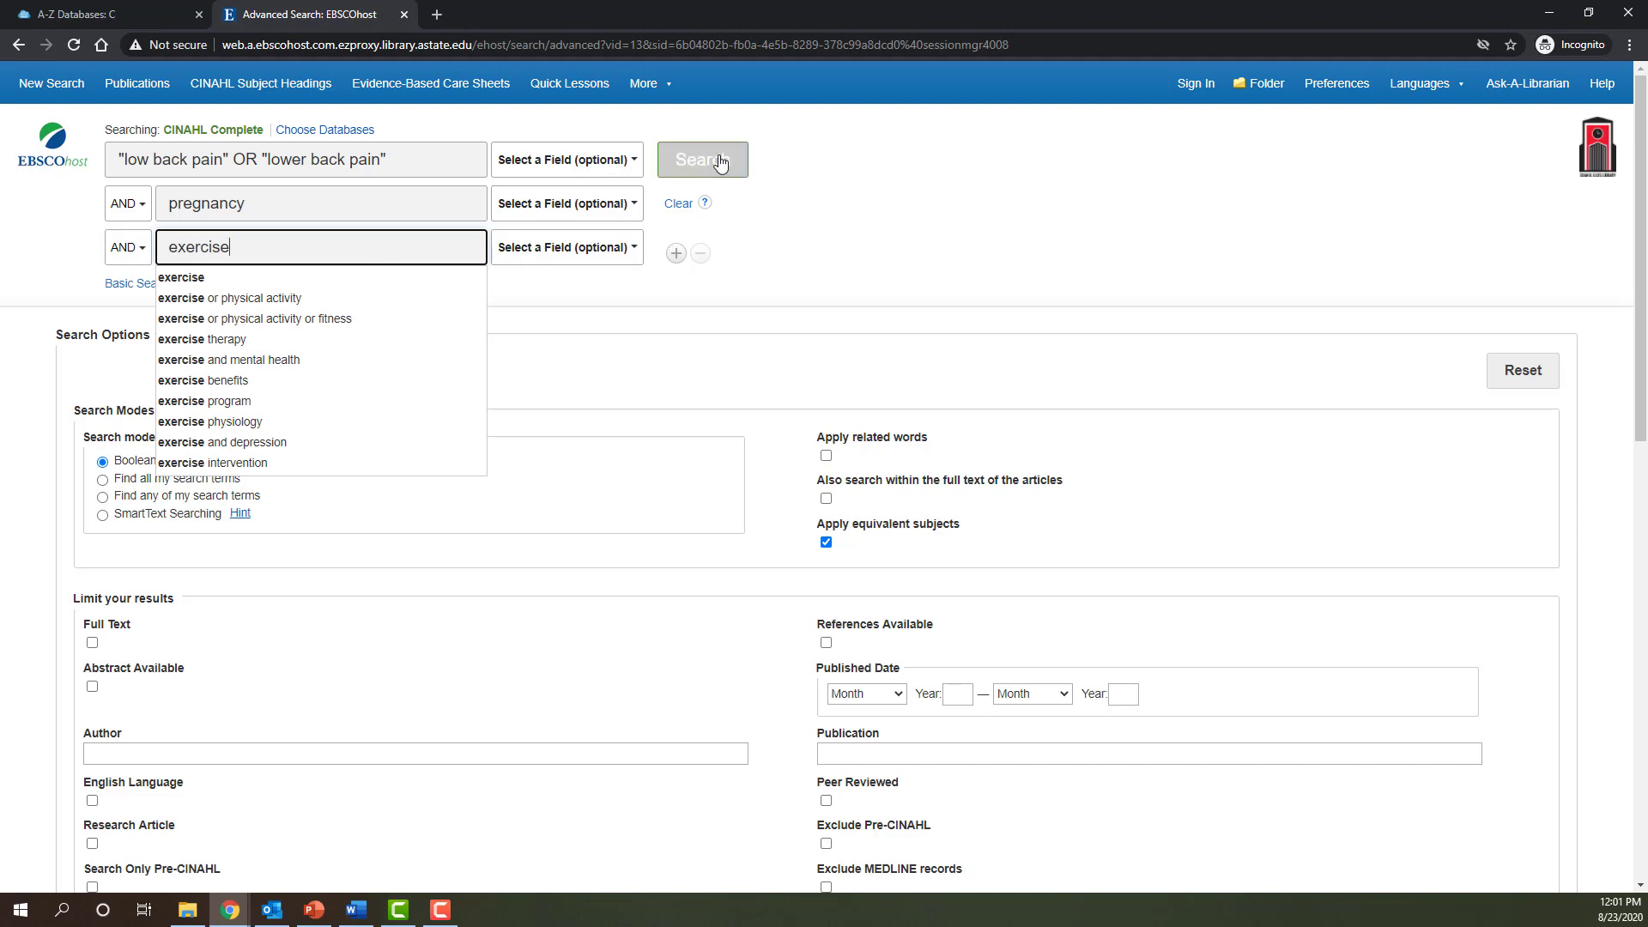
left_click(720, 160)
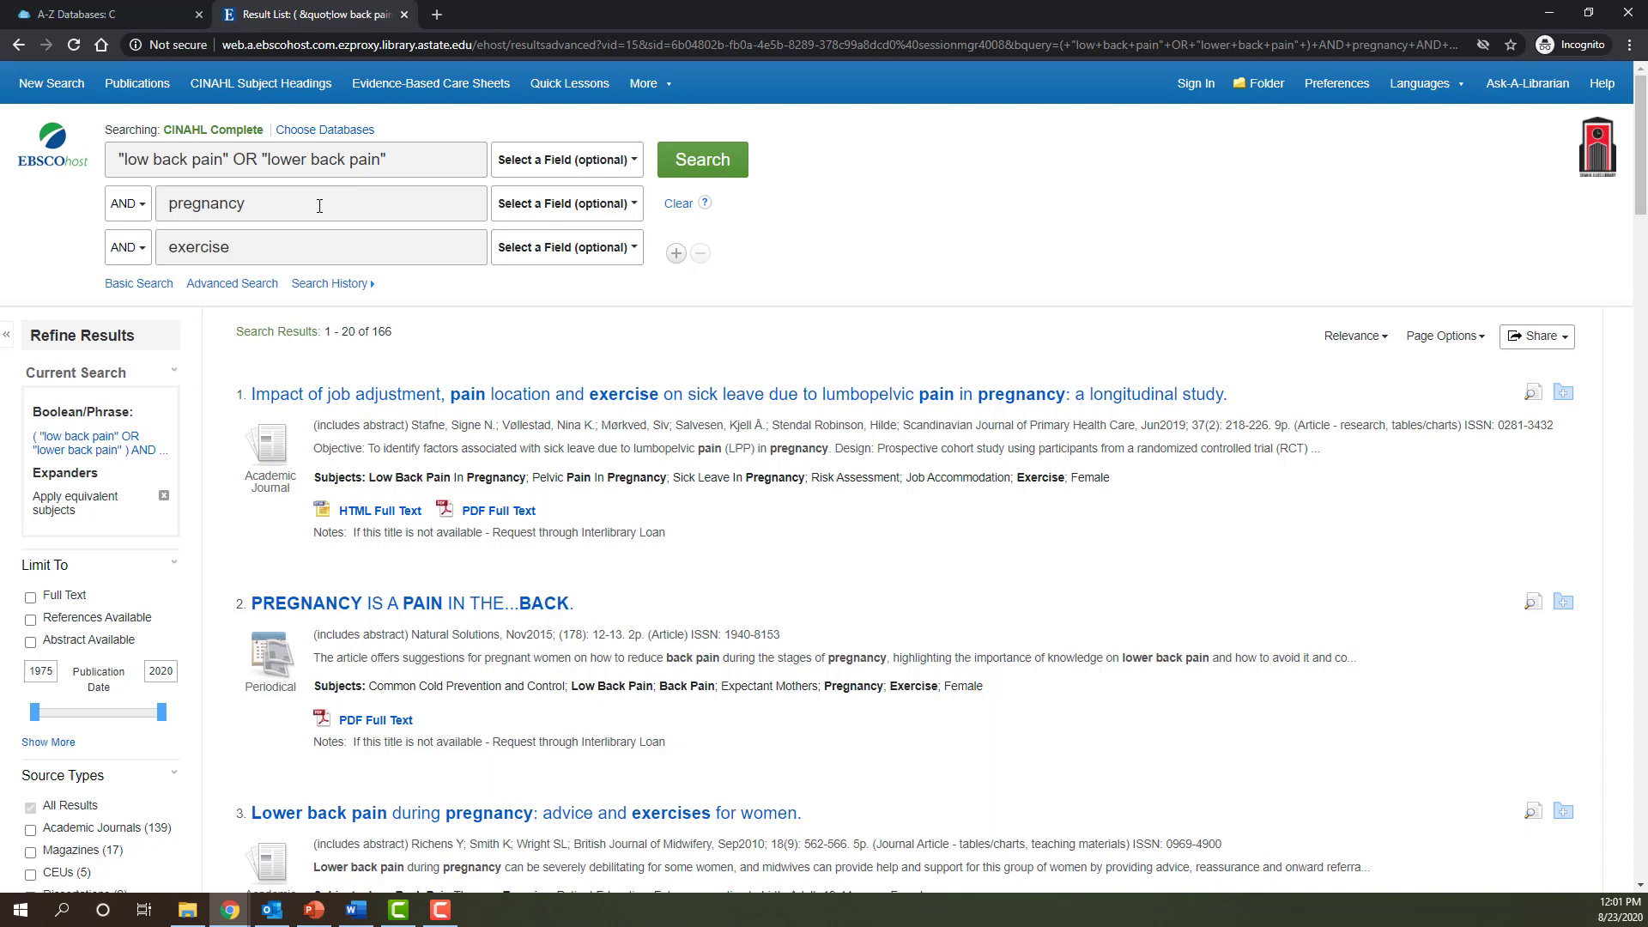
Append OR lumbosacral pain to the first row and truncate pregnancy to pregnan*.
left_click(436, 159)
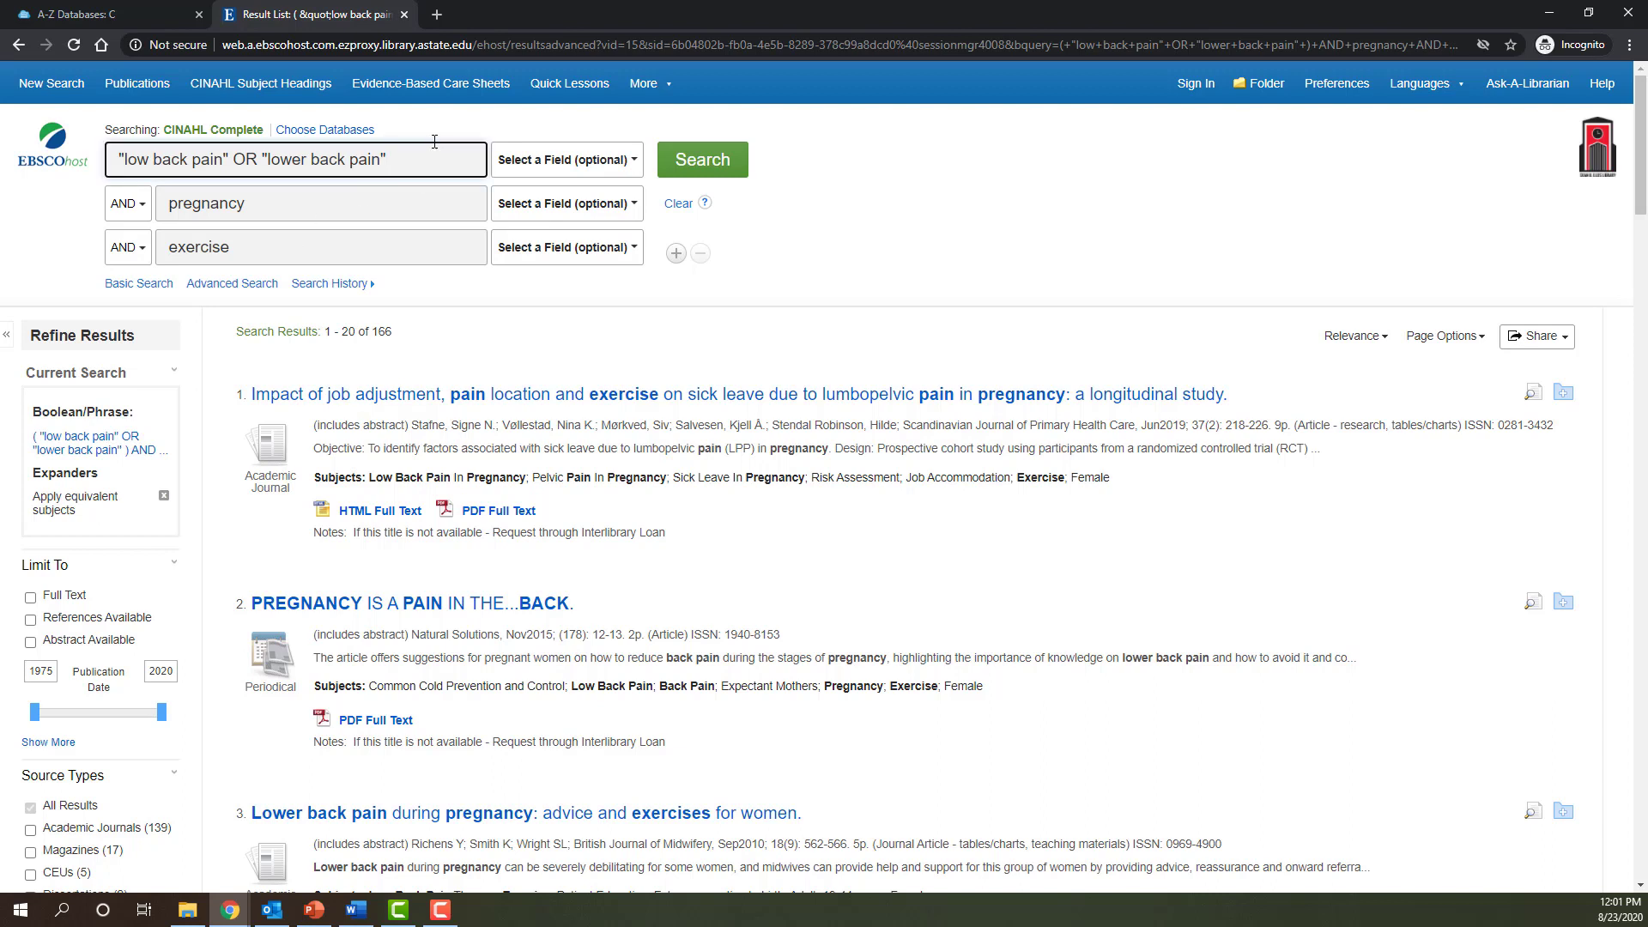
type("OR lumbosacral")
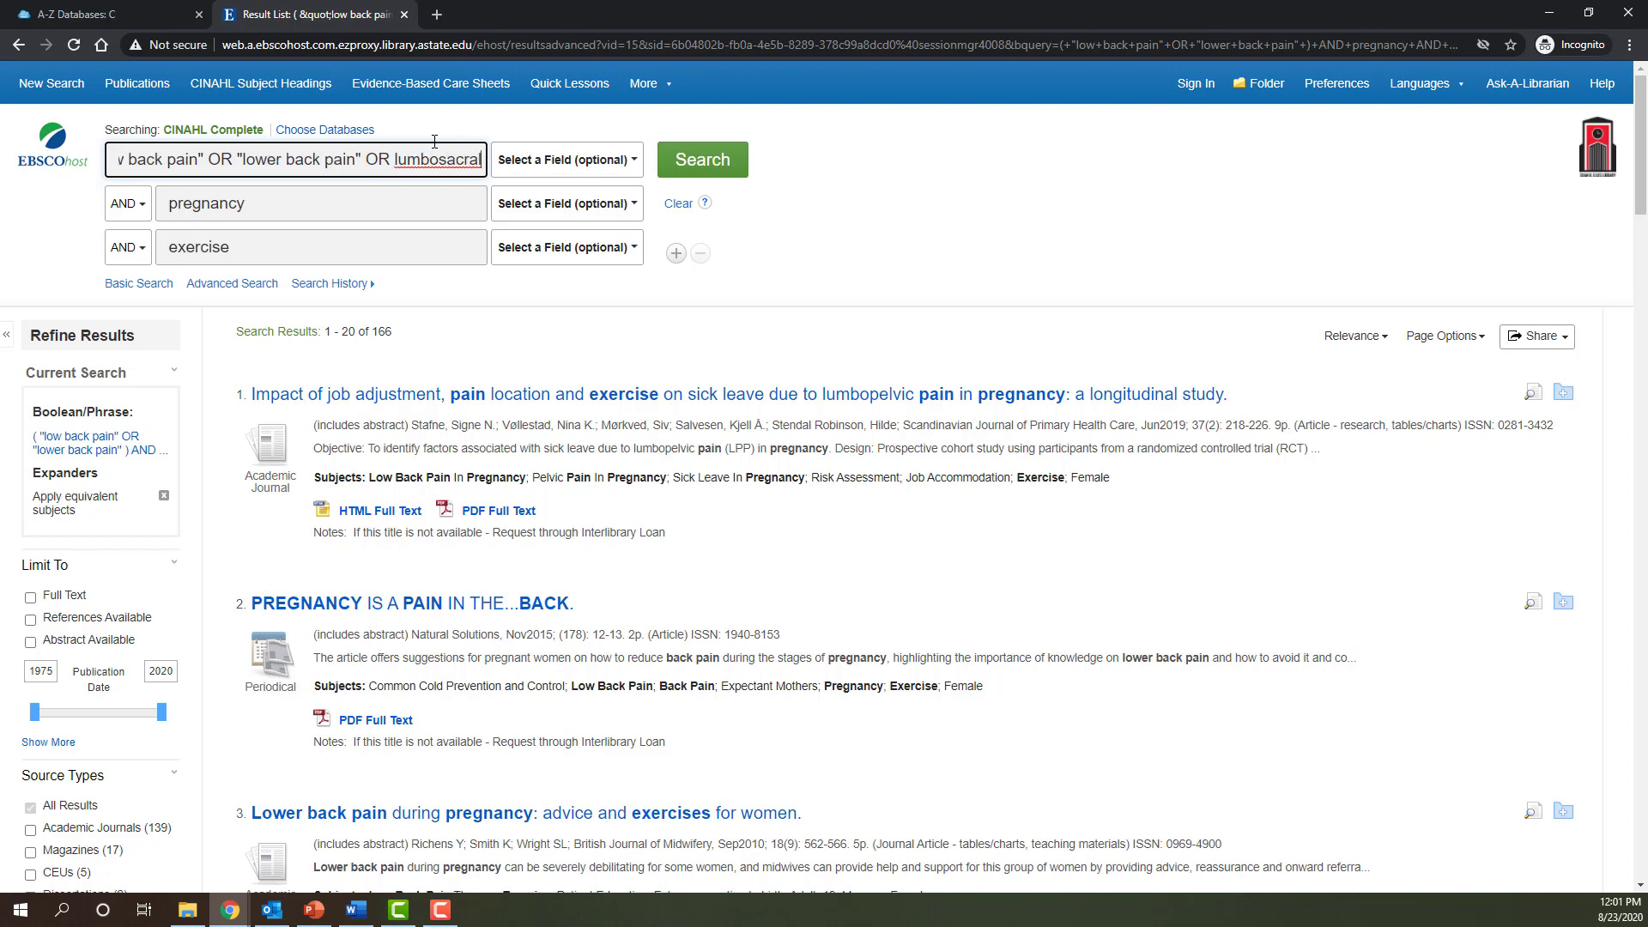
type(" pain")
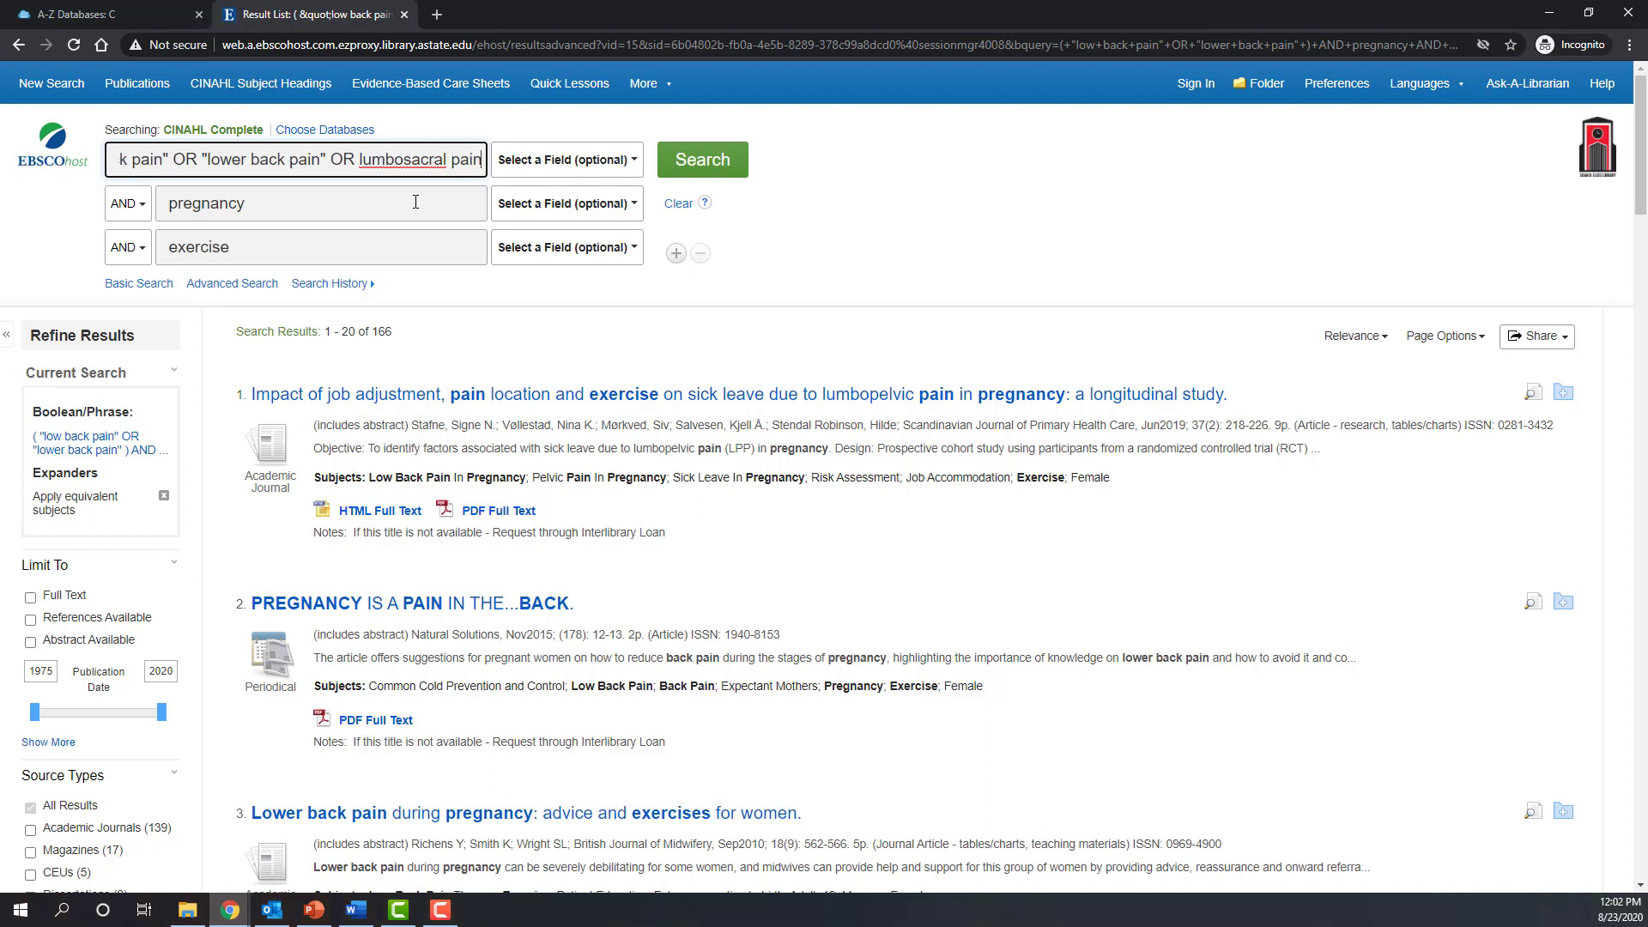
left_click(290, 202)
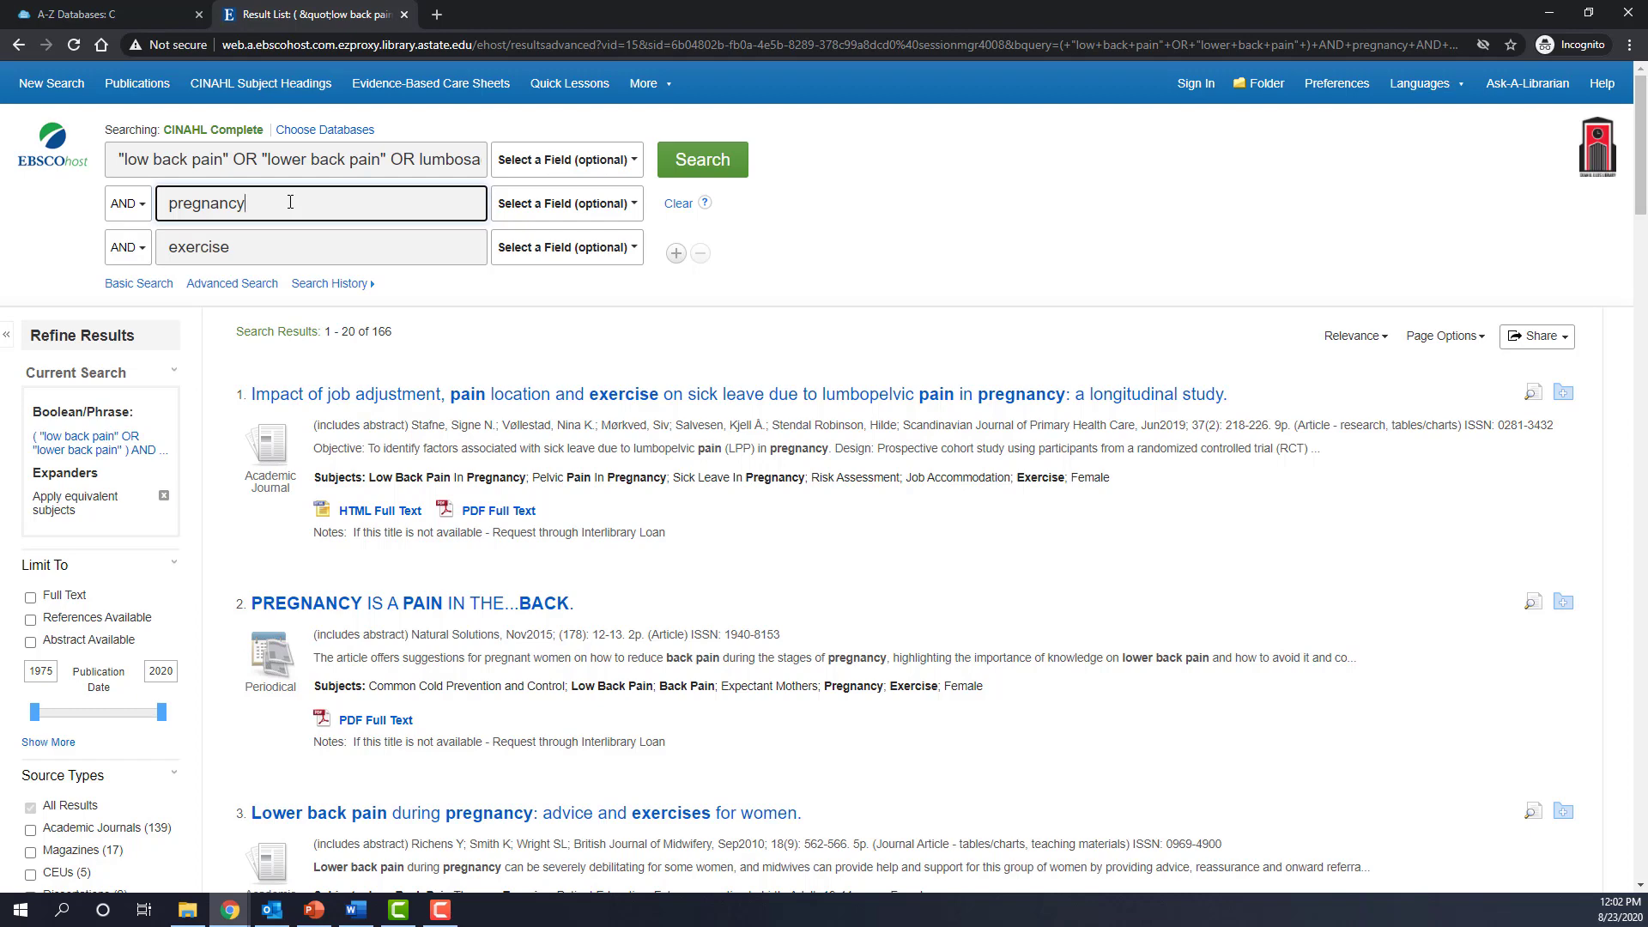
key("BackSpace")
key("BackSpace")
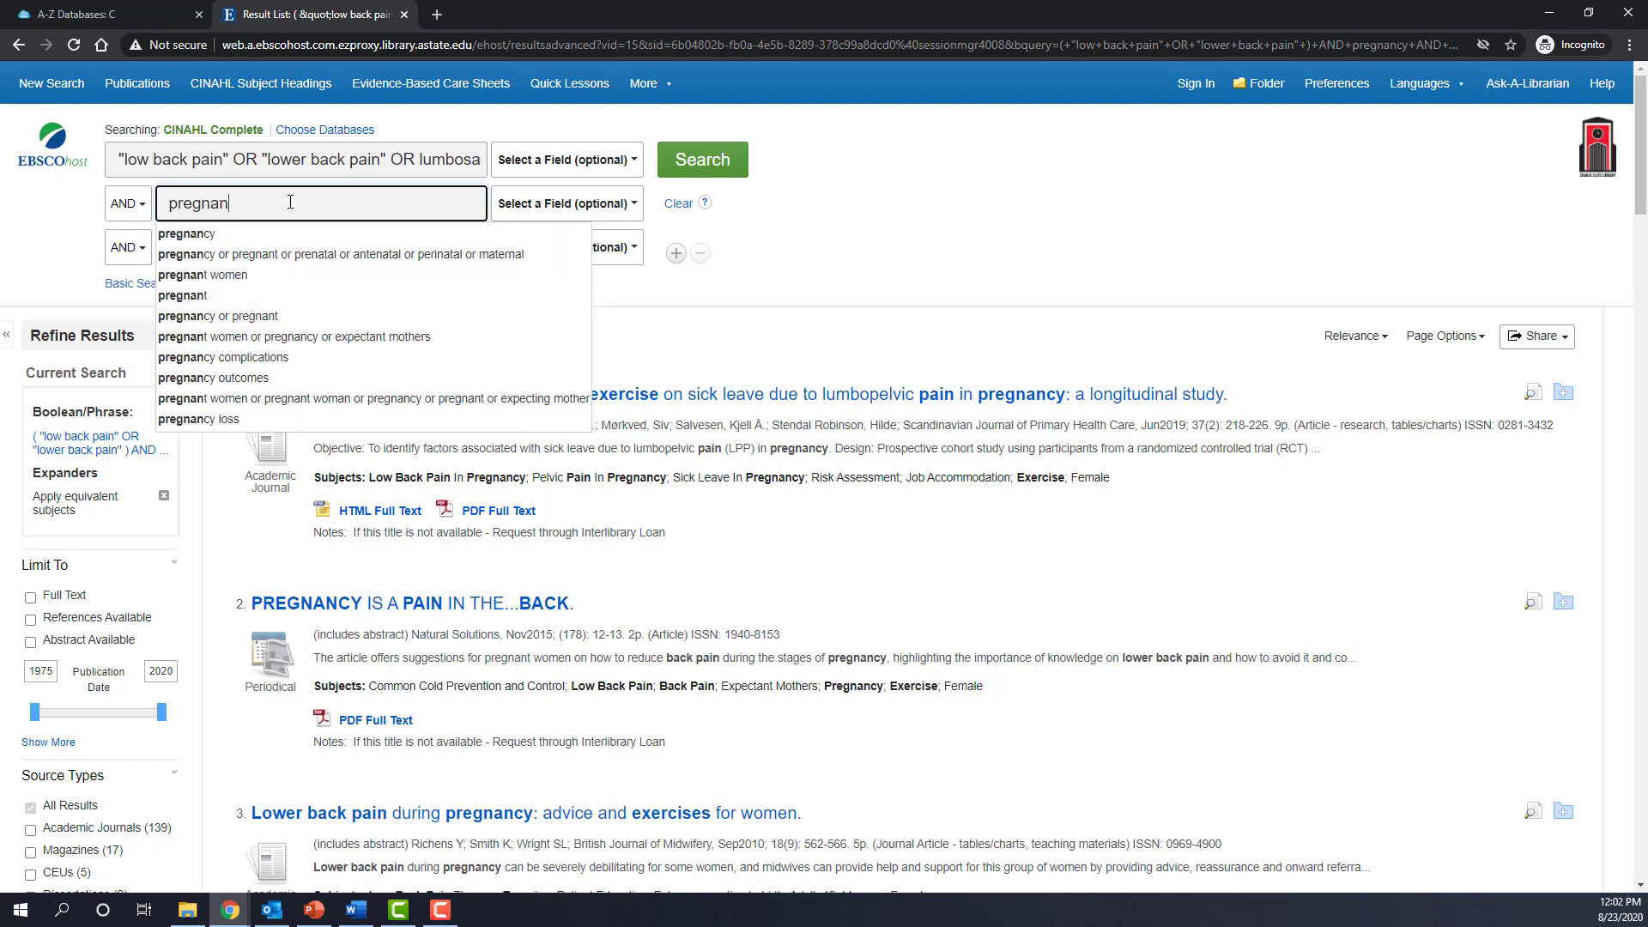
type("*")
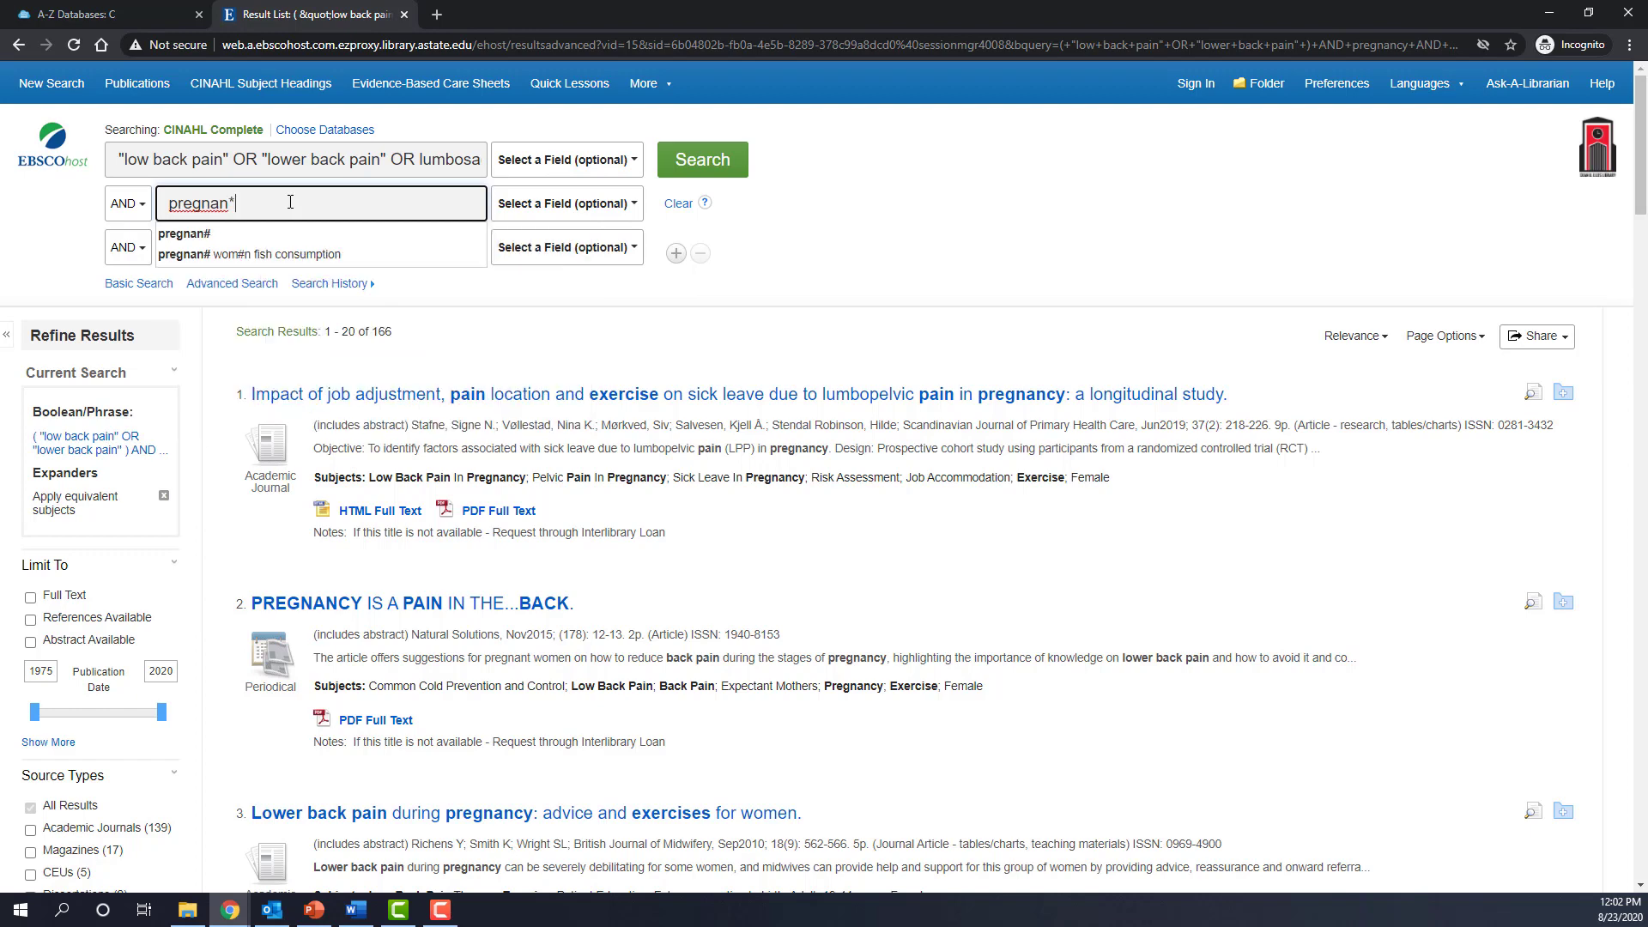
left_click(503, 353)
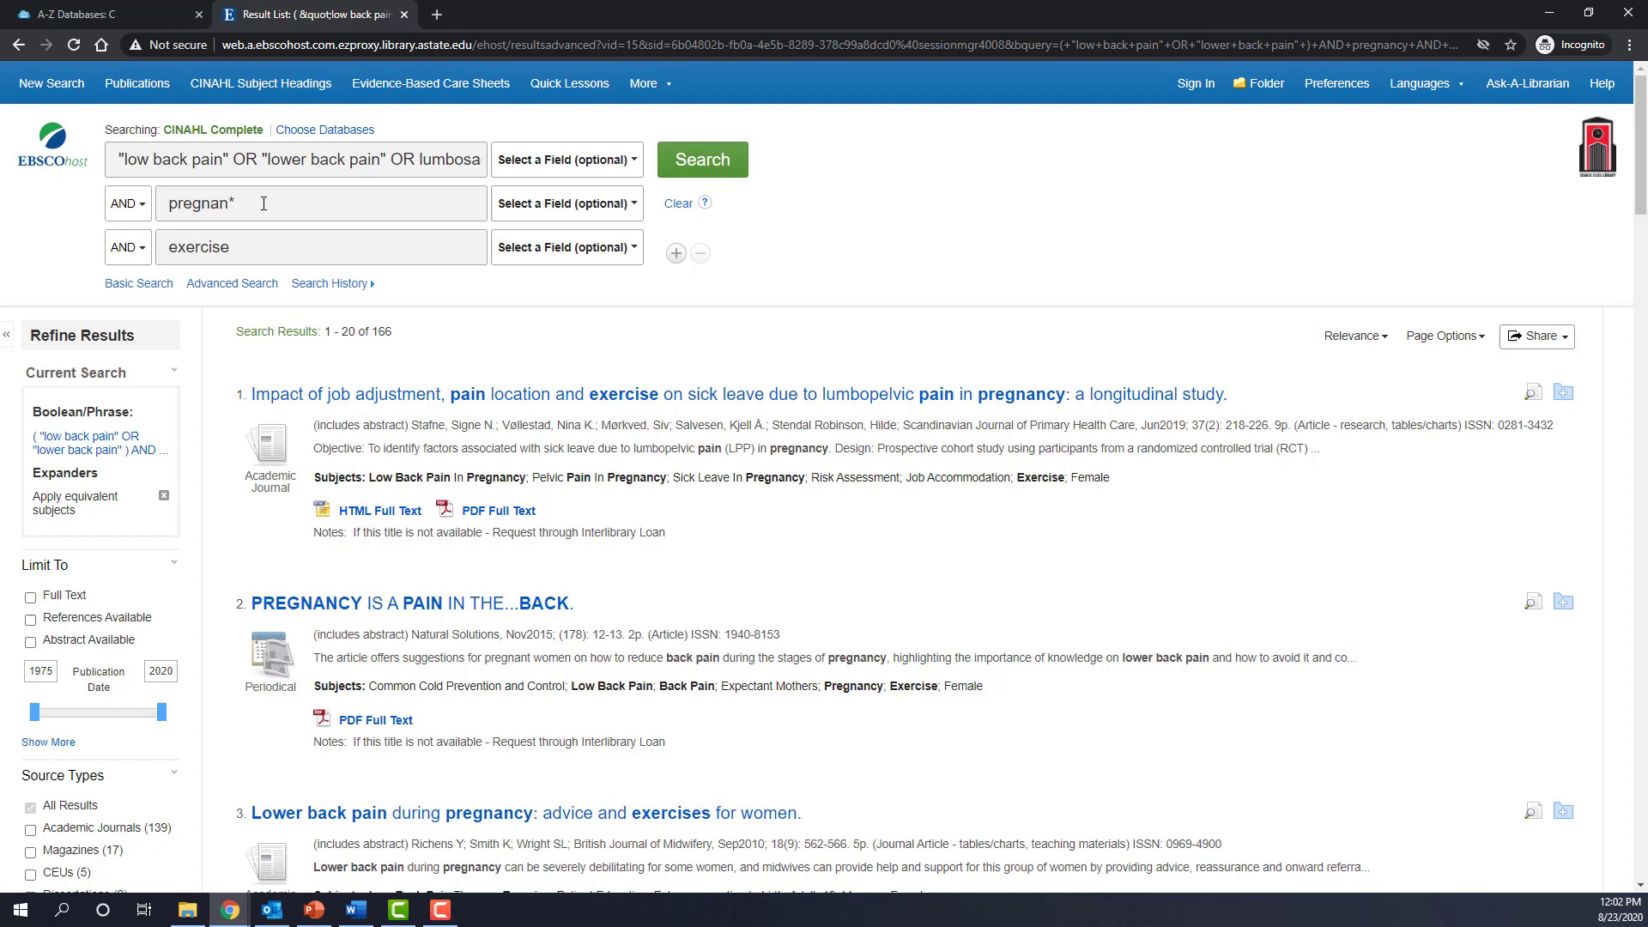
left_click(287, 245)
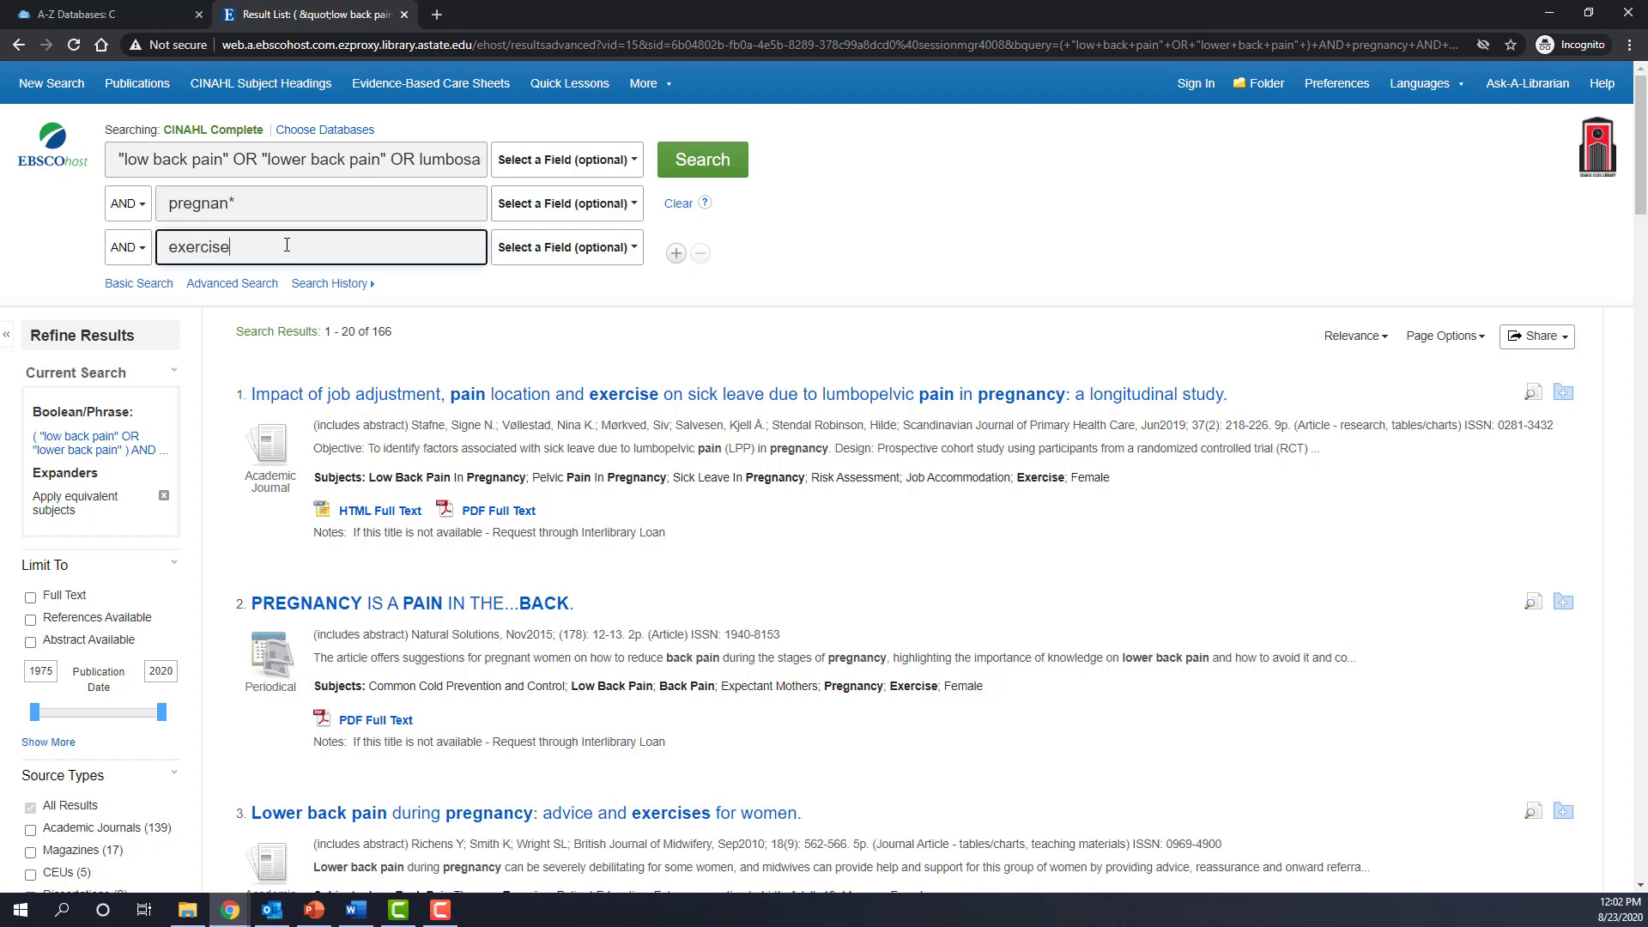
Make the third row exercise OR "physical activity" and rerun the search, getting 190 results.
type("OR ")
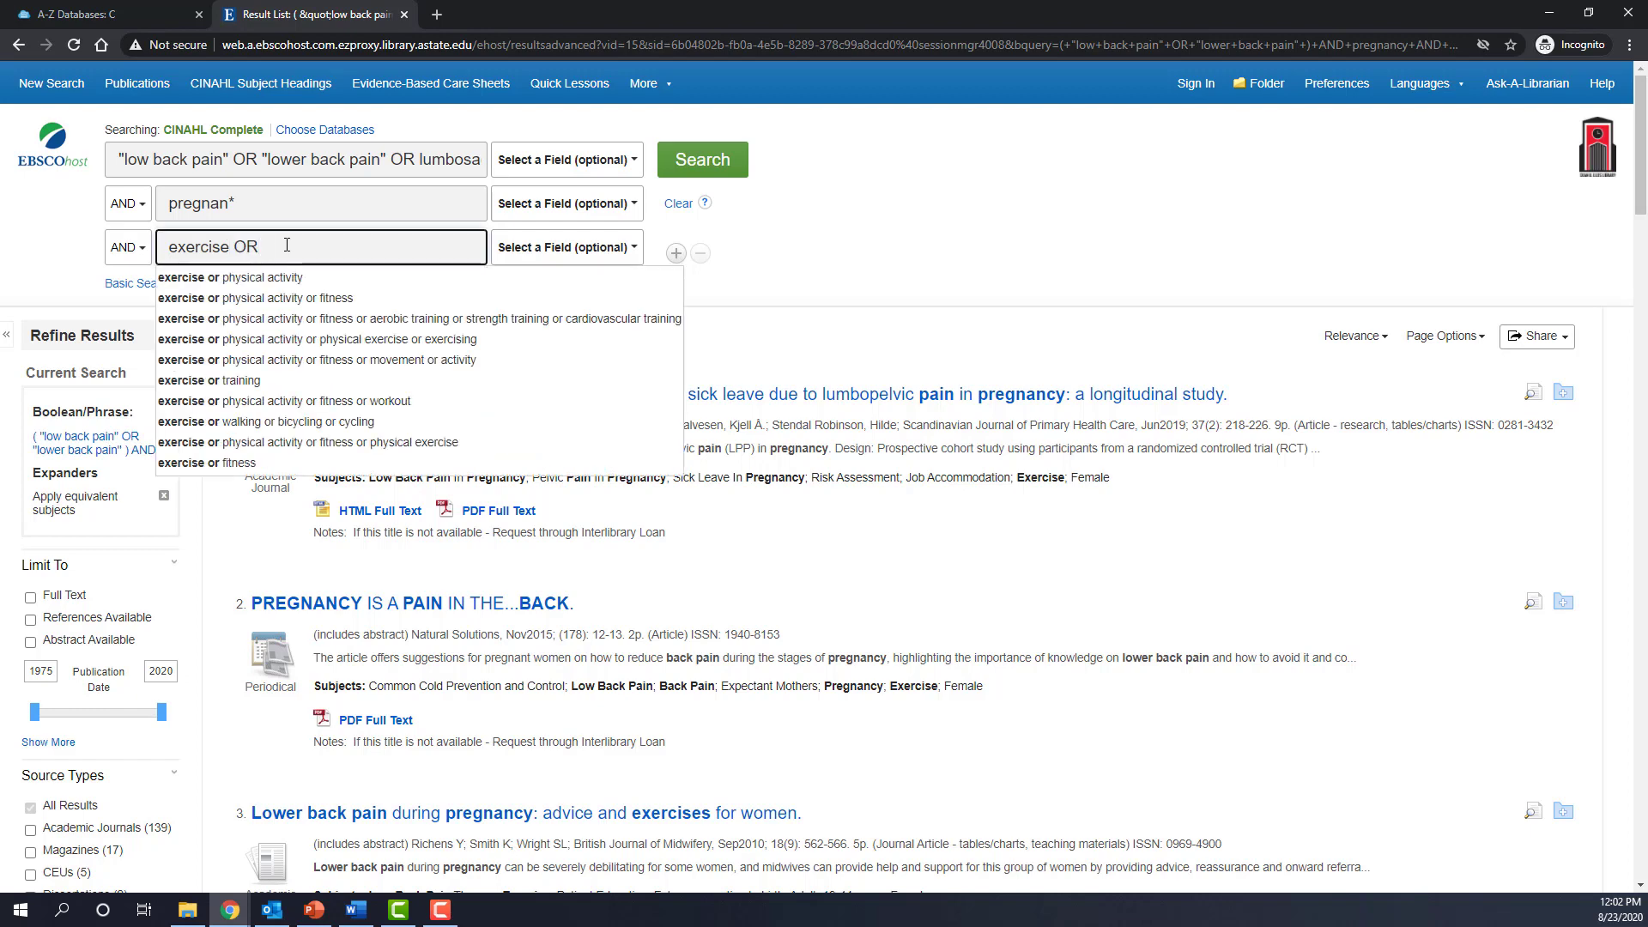
type("\"physical")
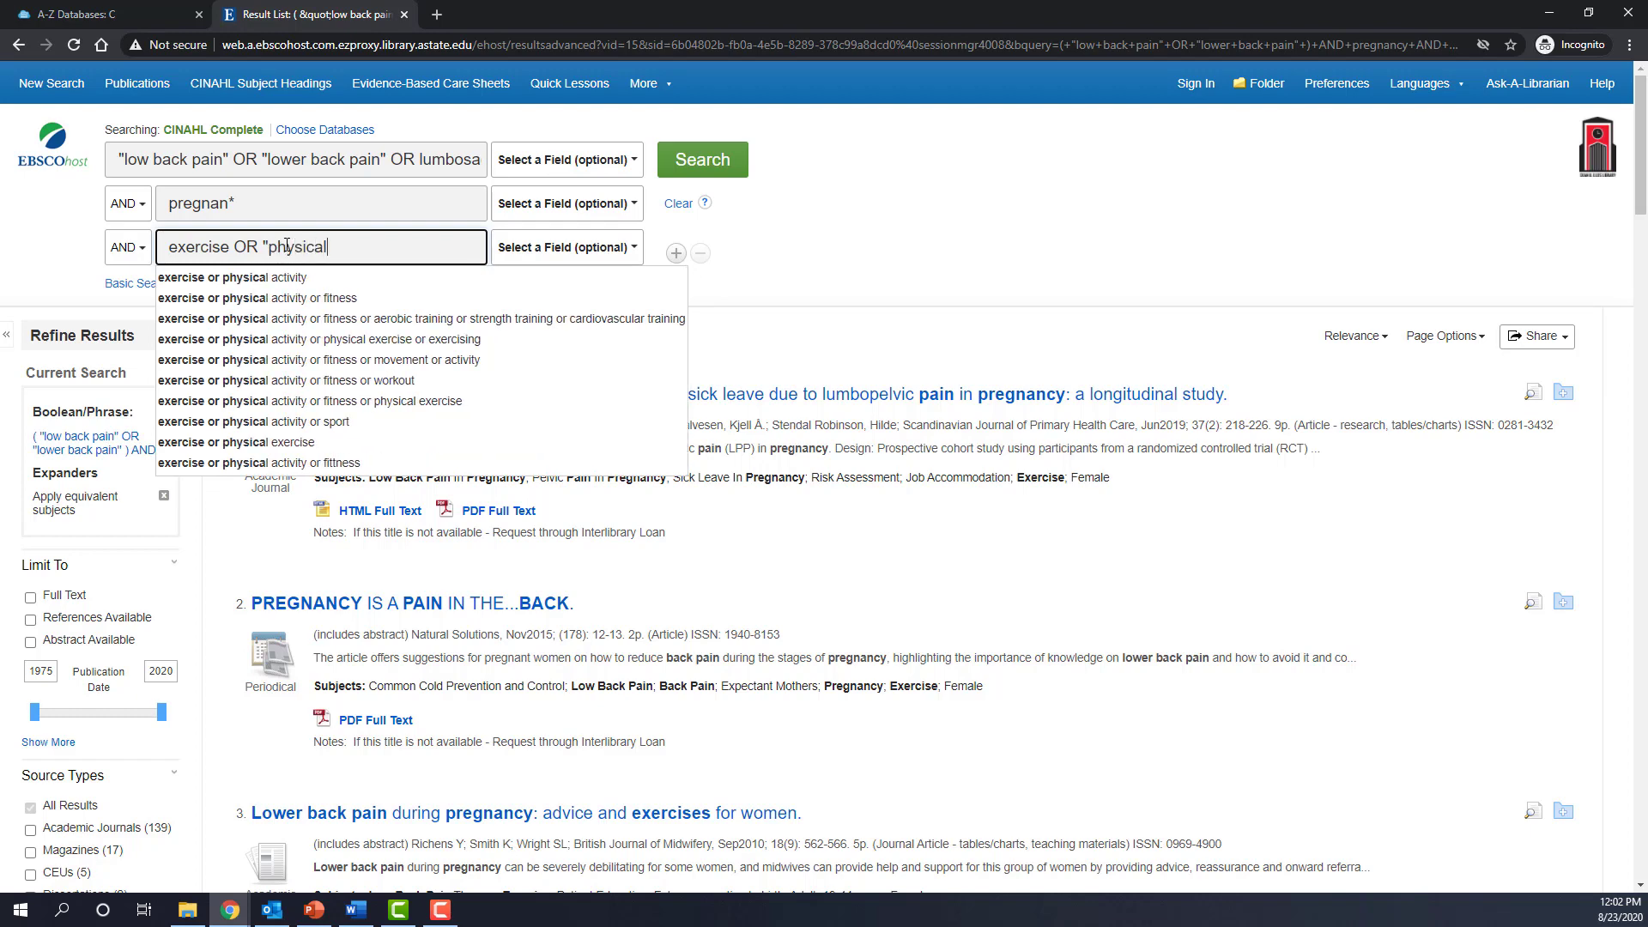
type(" activity\"")
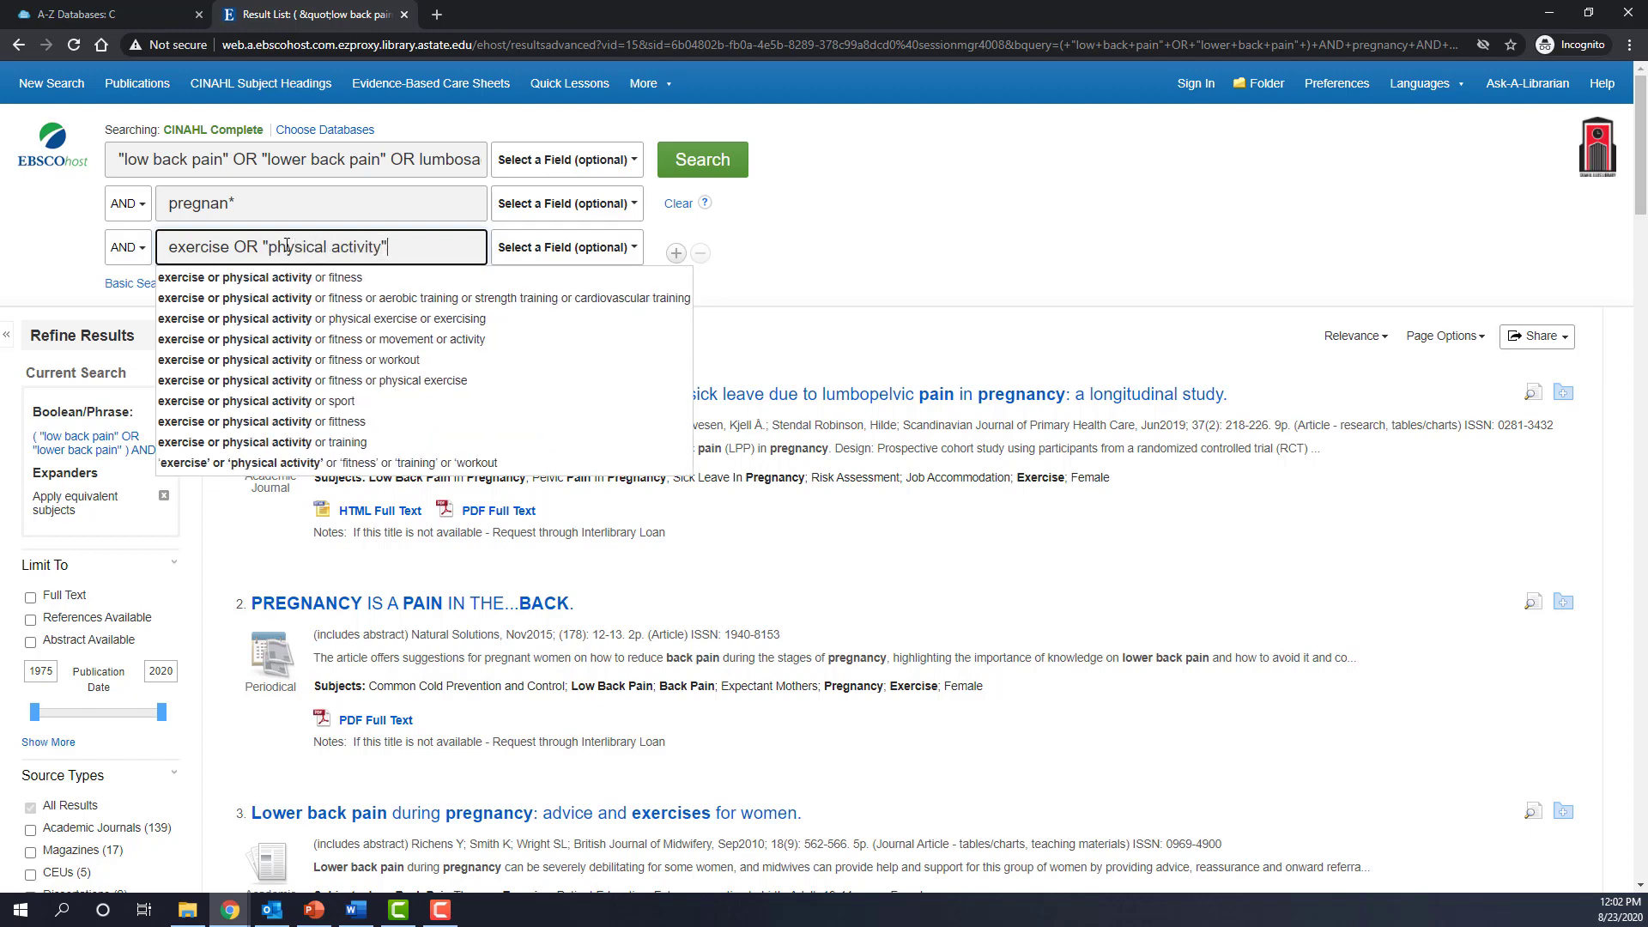
left_click(794, 246)
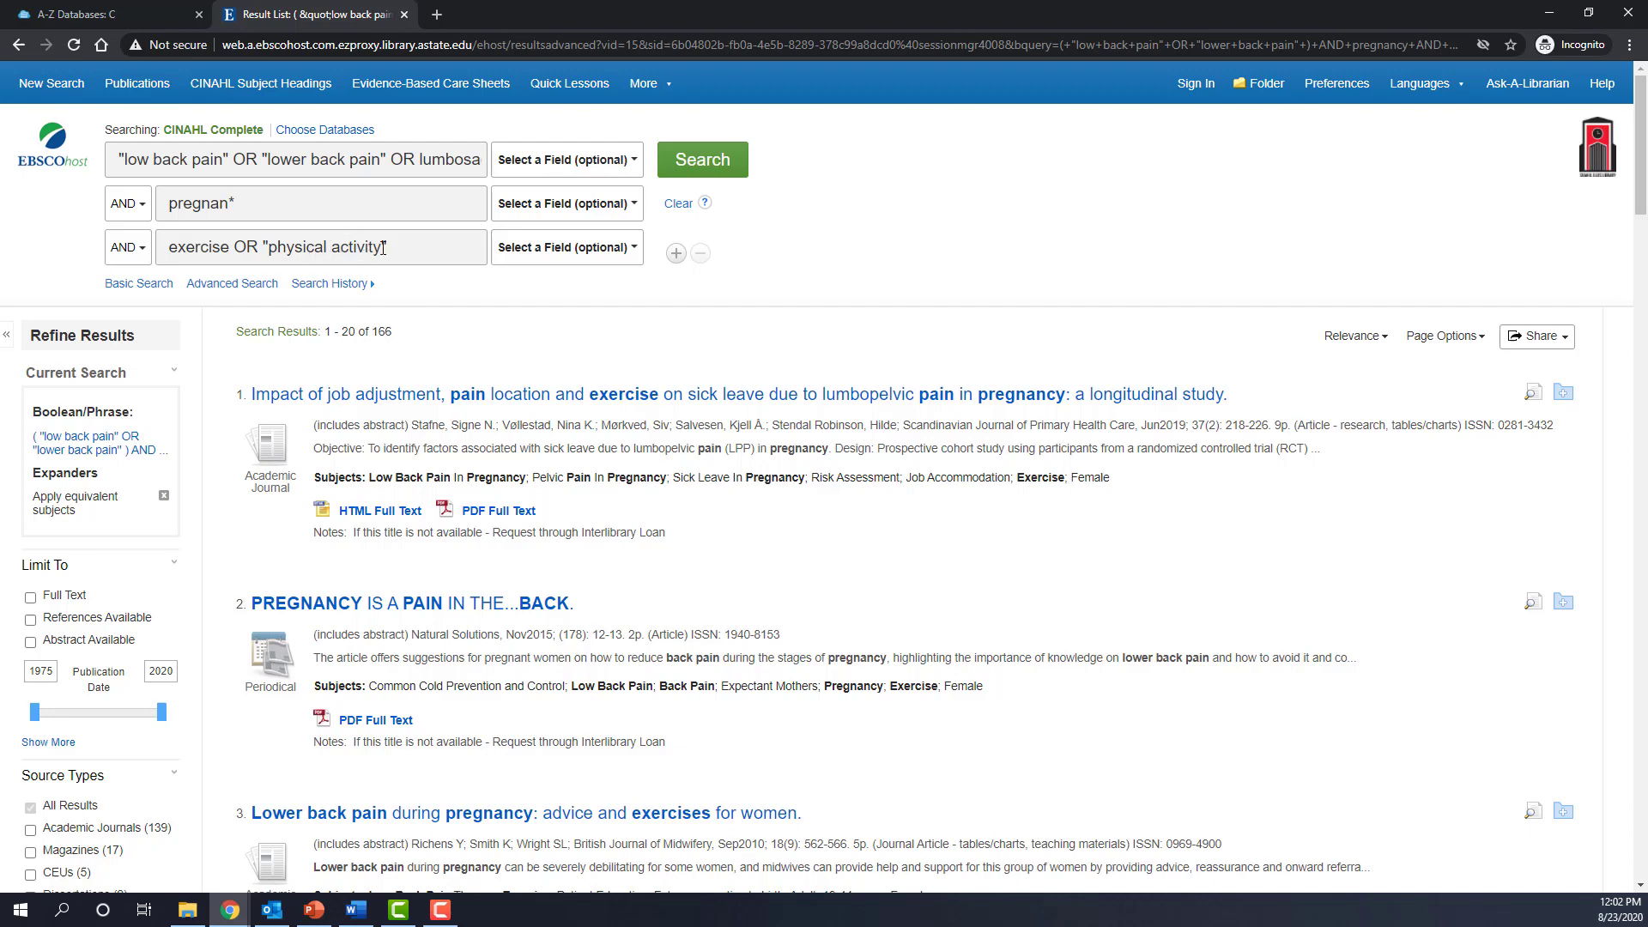
left_click(719, 159)
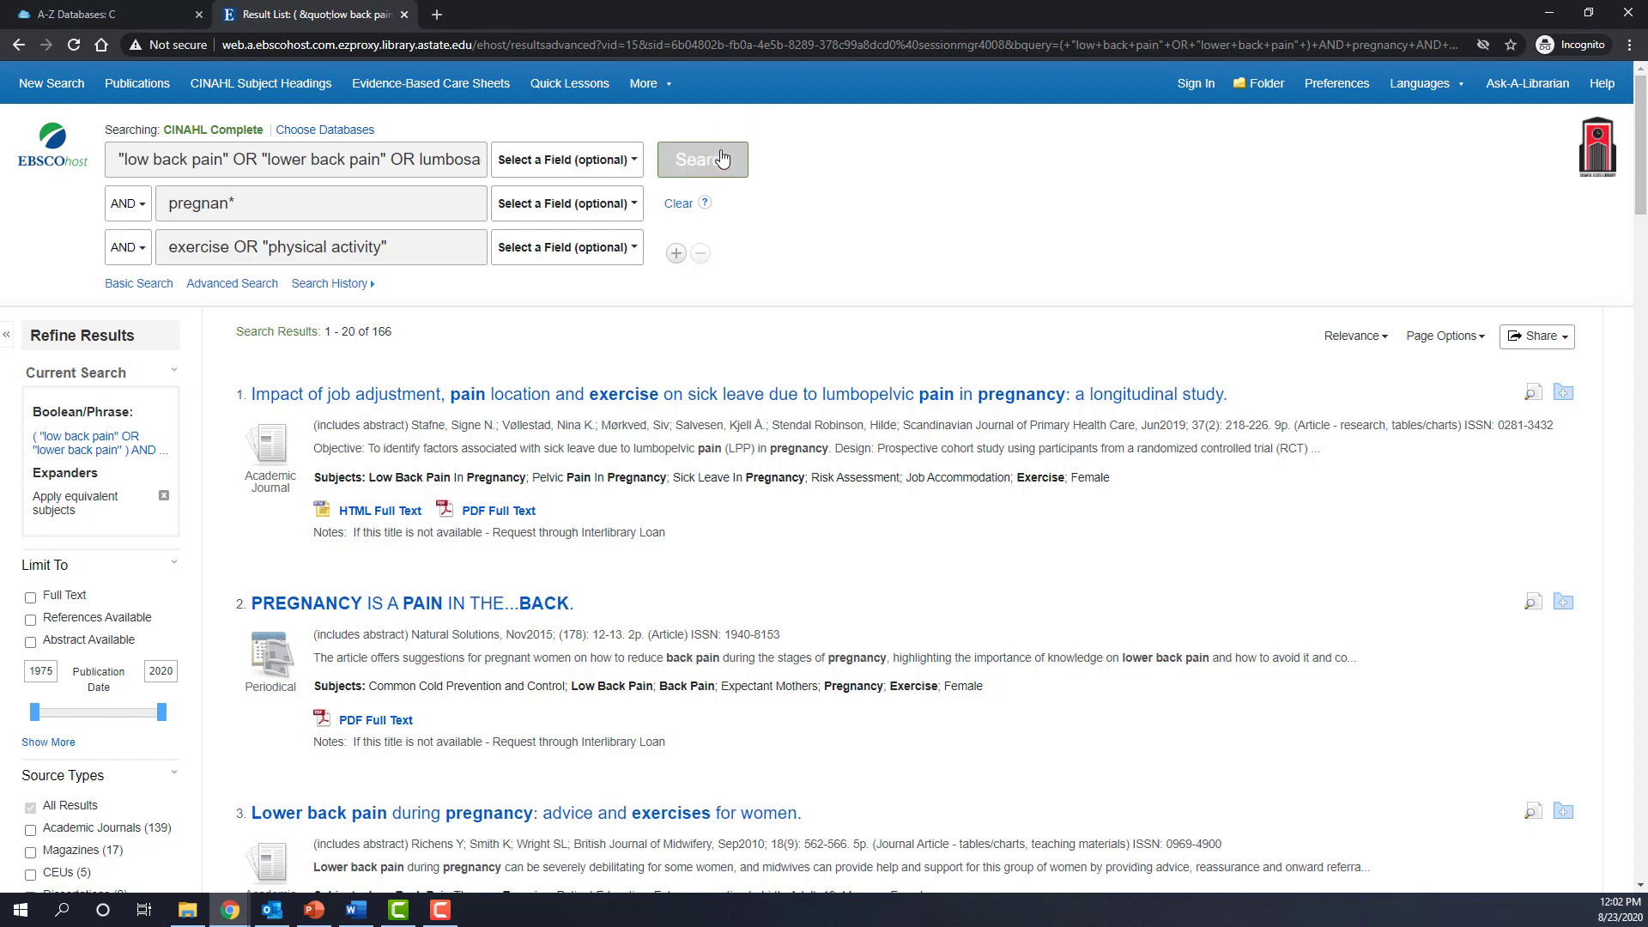
left_click(708, 166)
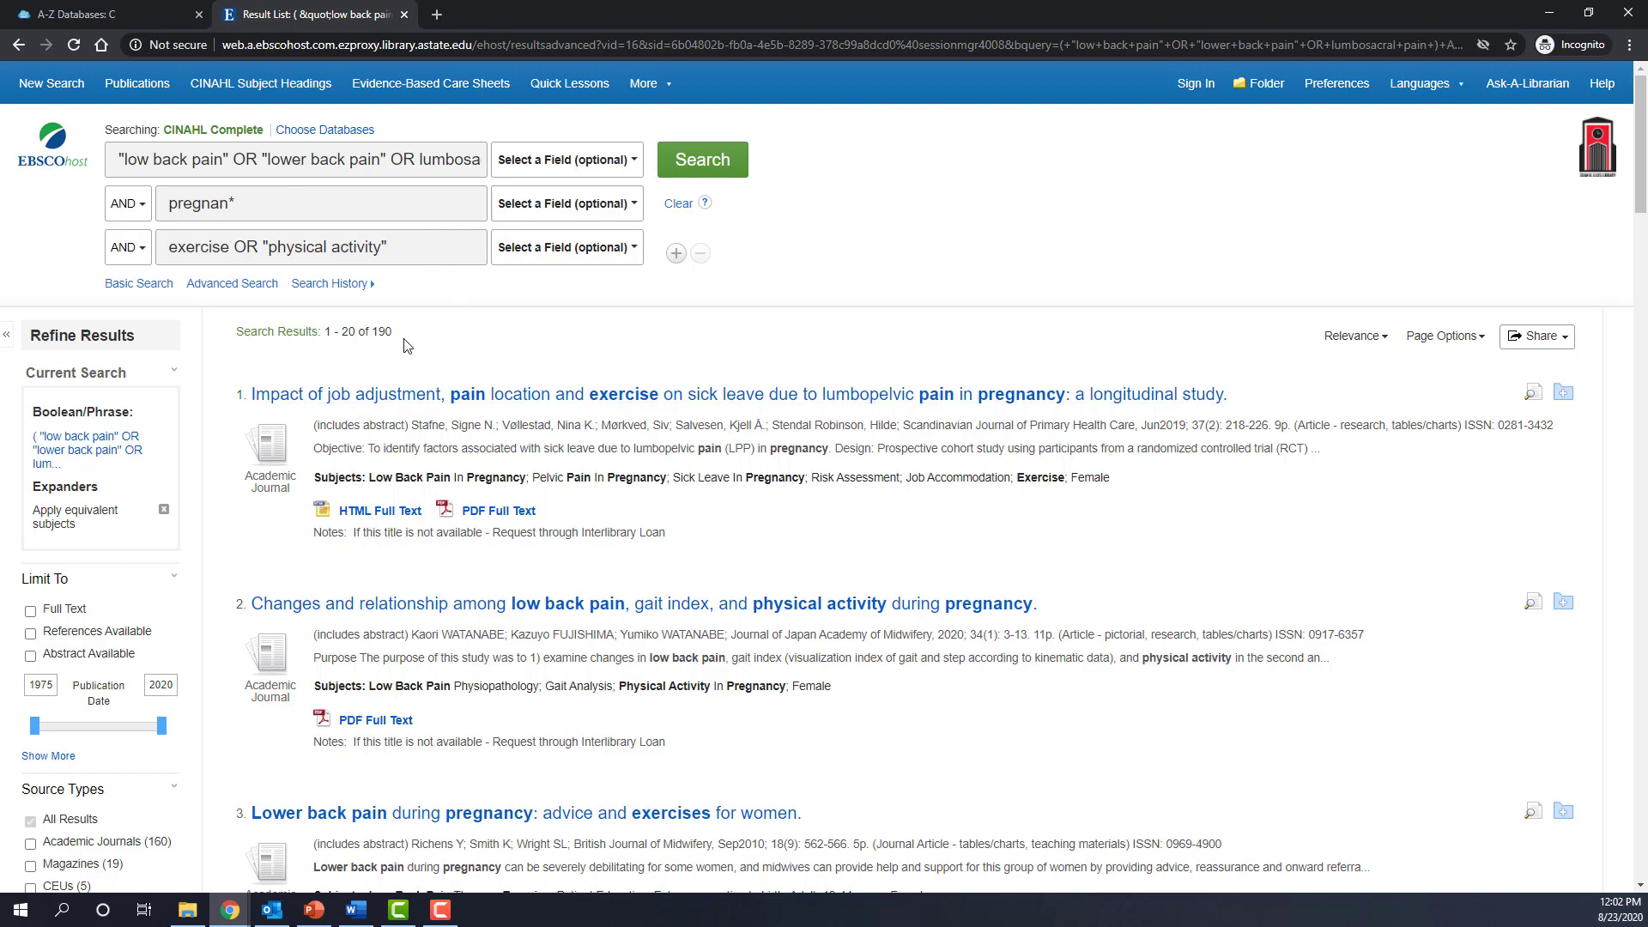
Add a fourth row NOT labor OR labour OR childbirth and rerun, yielding 173 results.
left_click(676, 254)
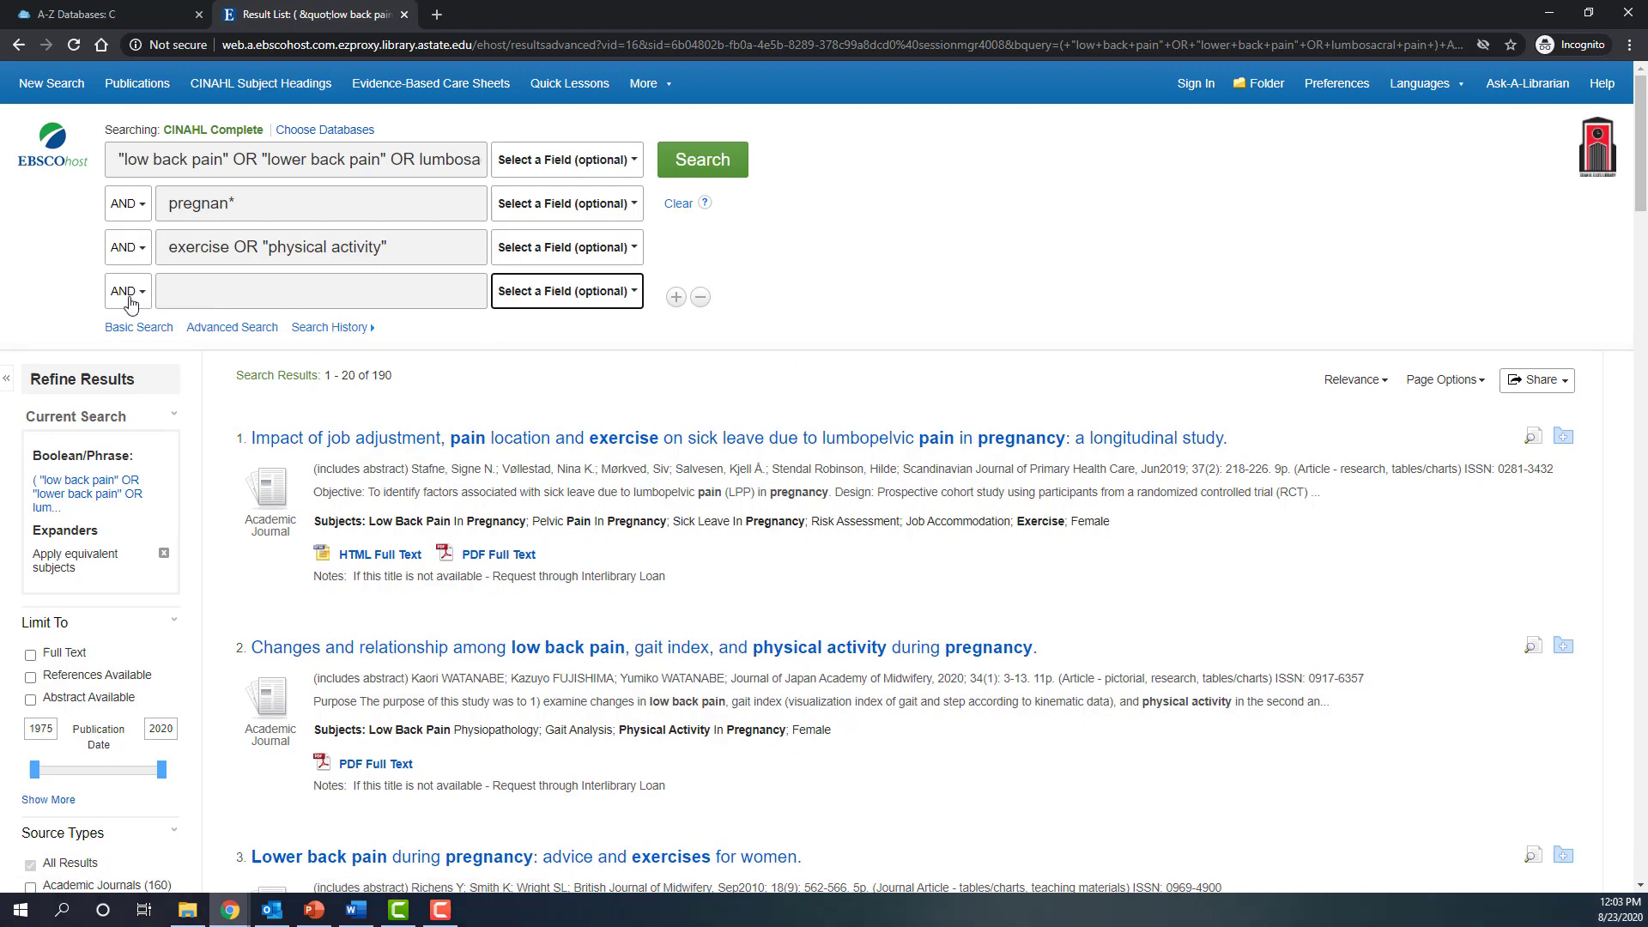
left_click(128, 291)
left_click(127, 370)
left_click(234, 288)
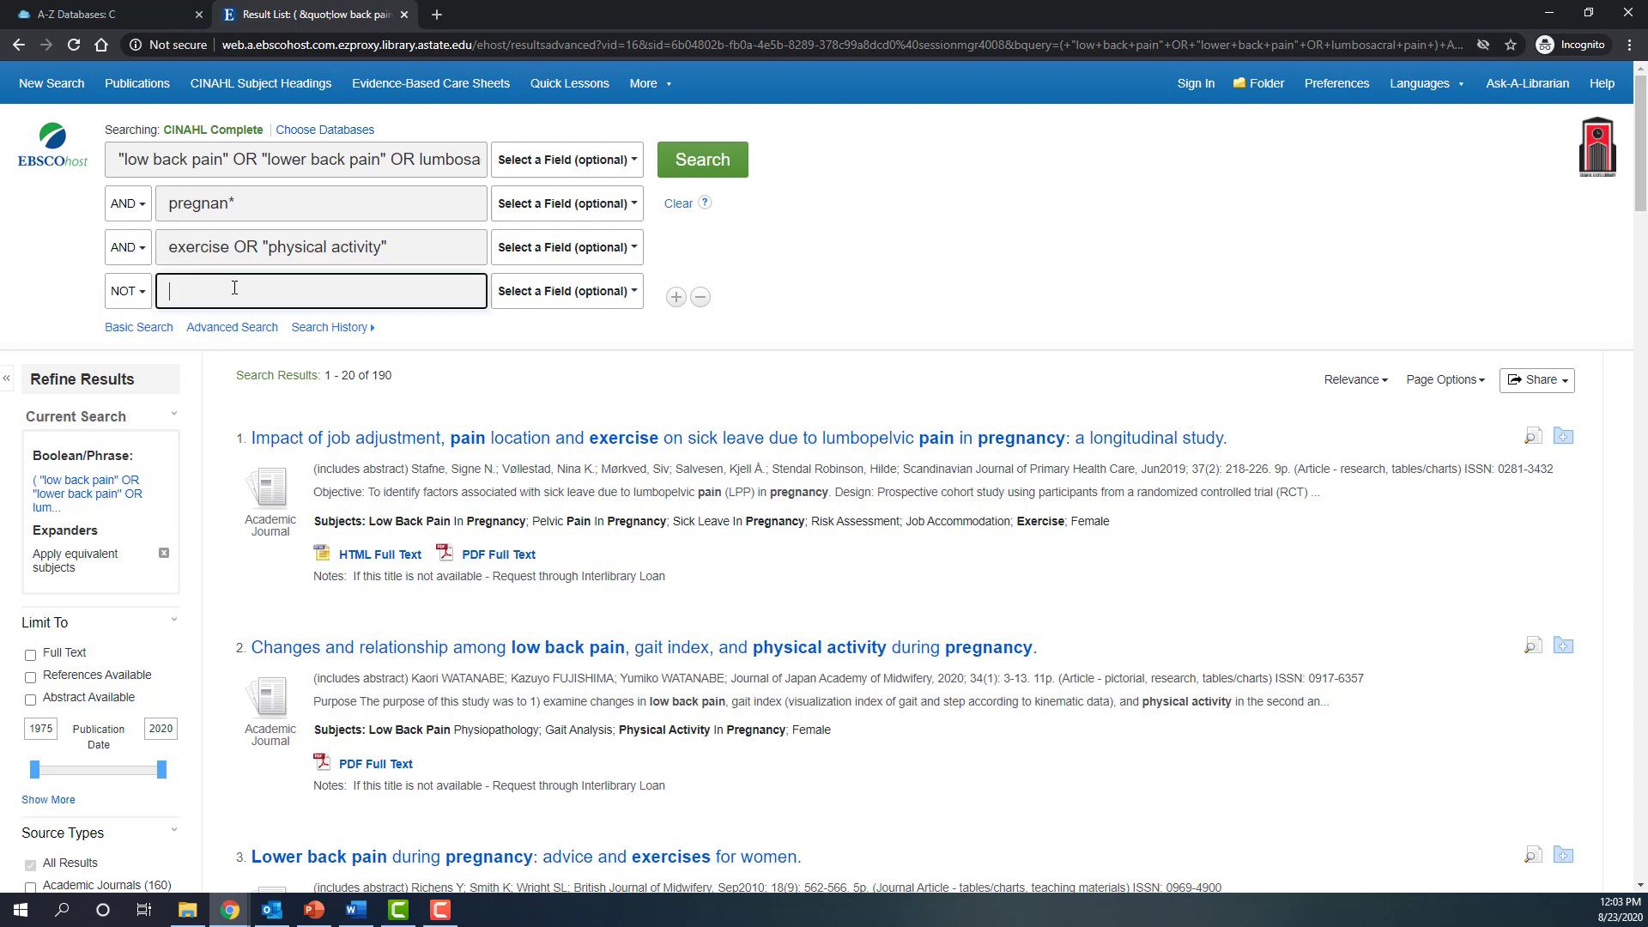
type("labor OR labour")
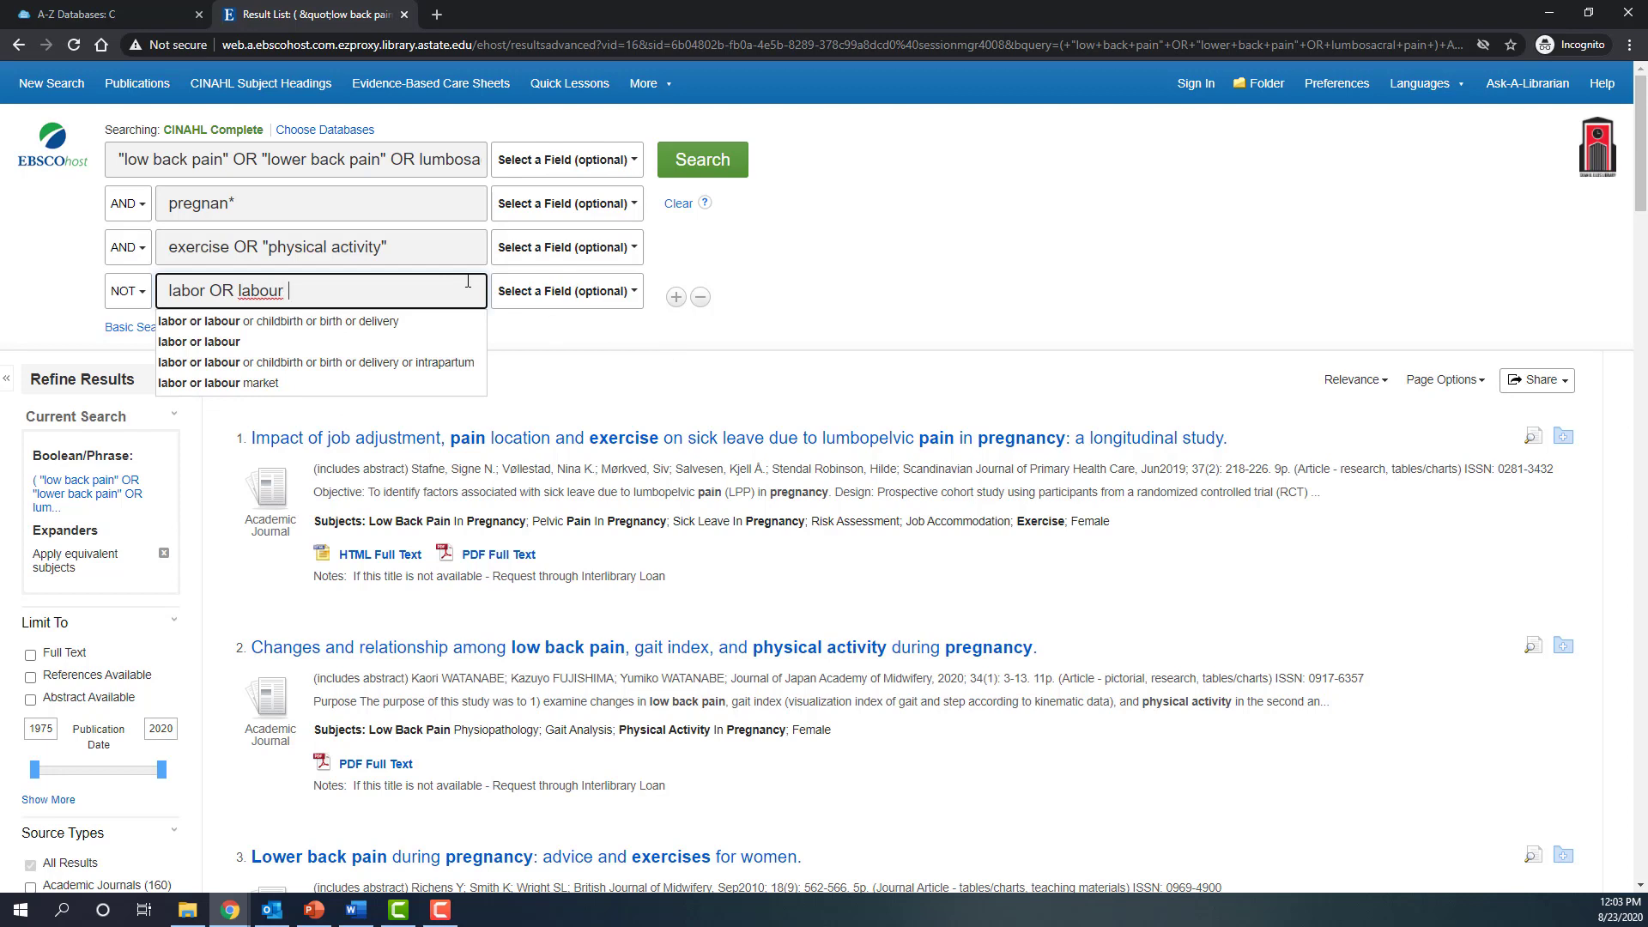
type(" OR childbir")
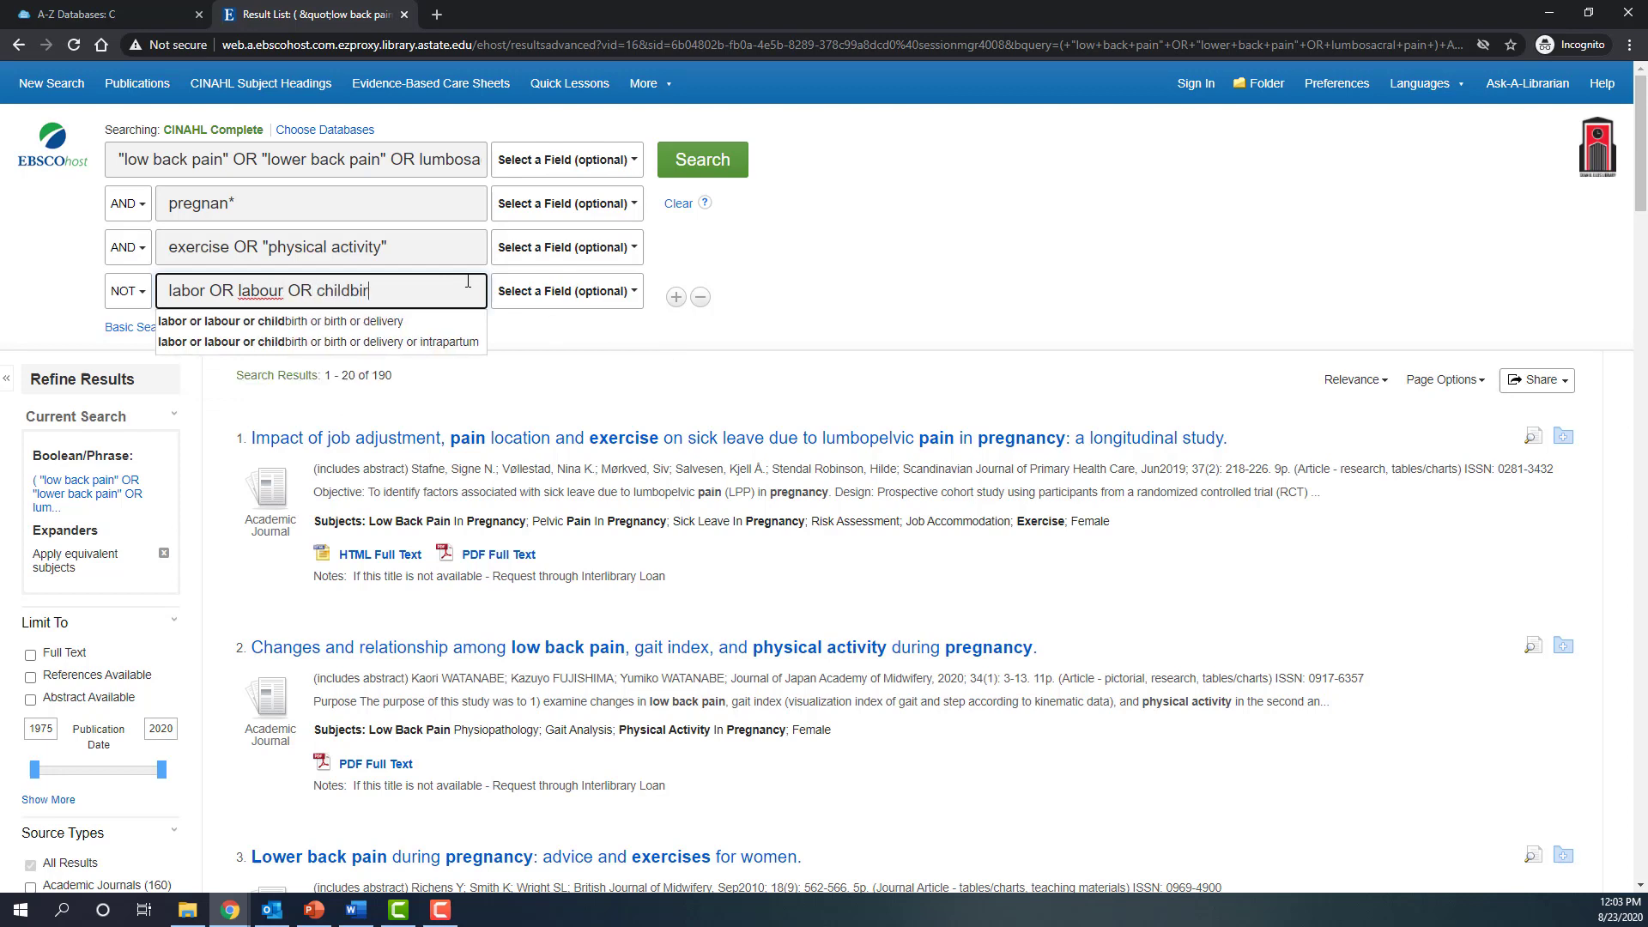
type("th")
left_click(551, 336)
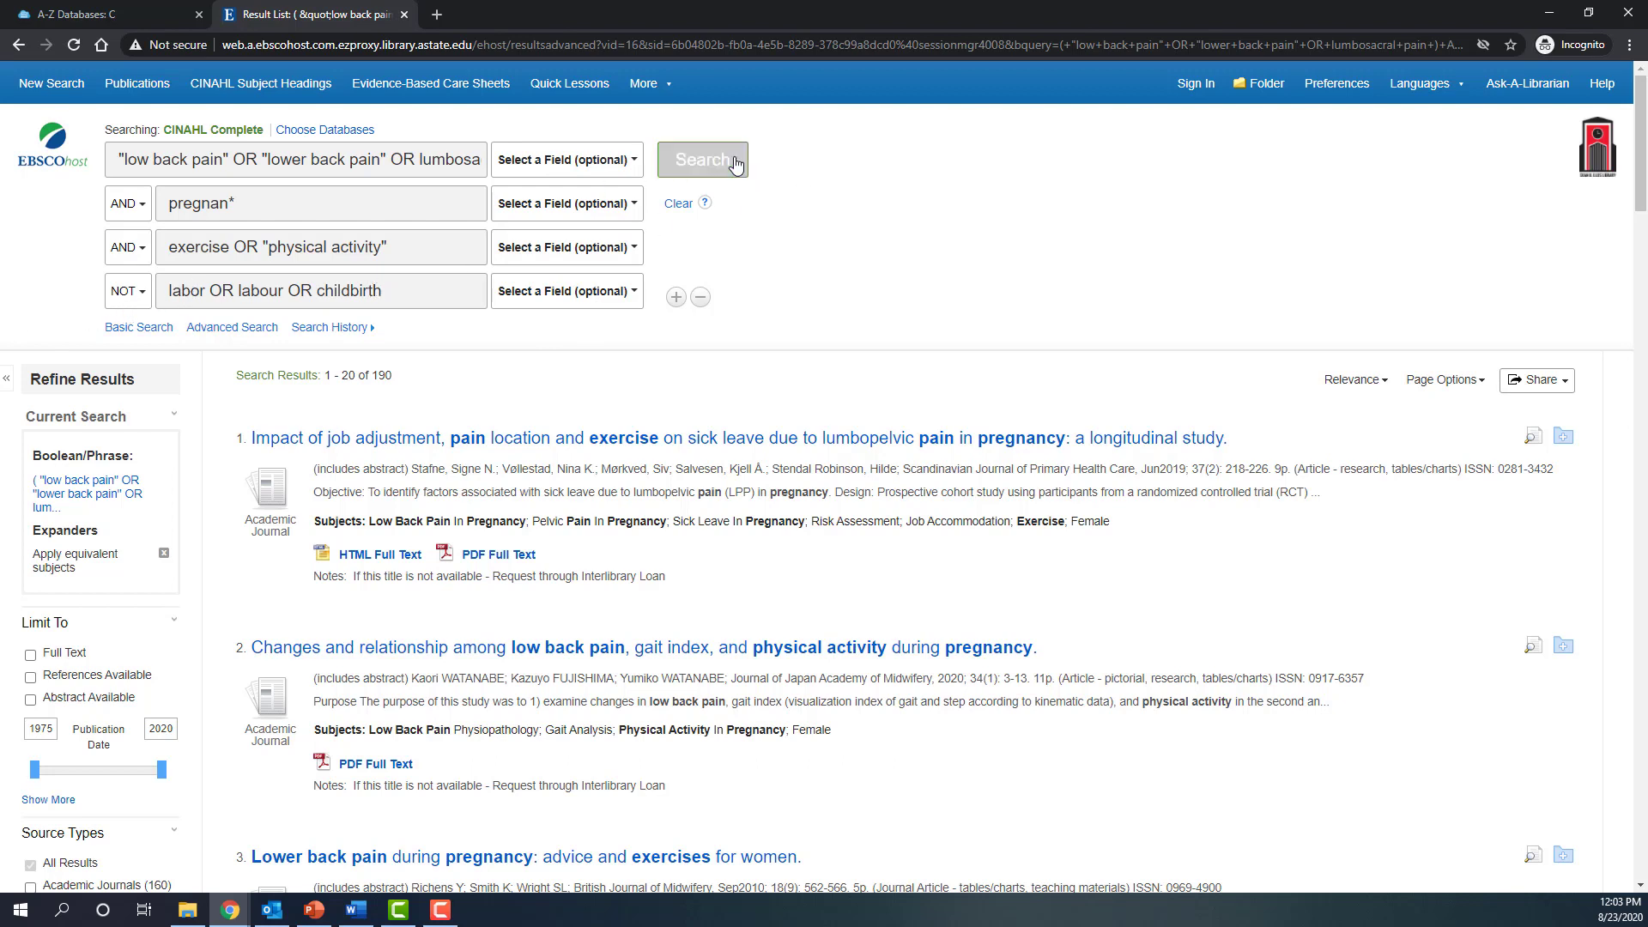
left_click(731, 163)
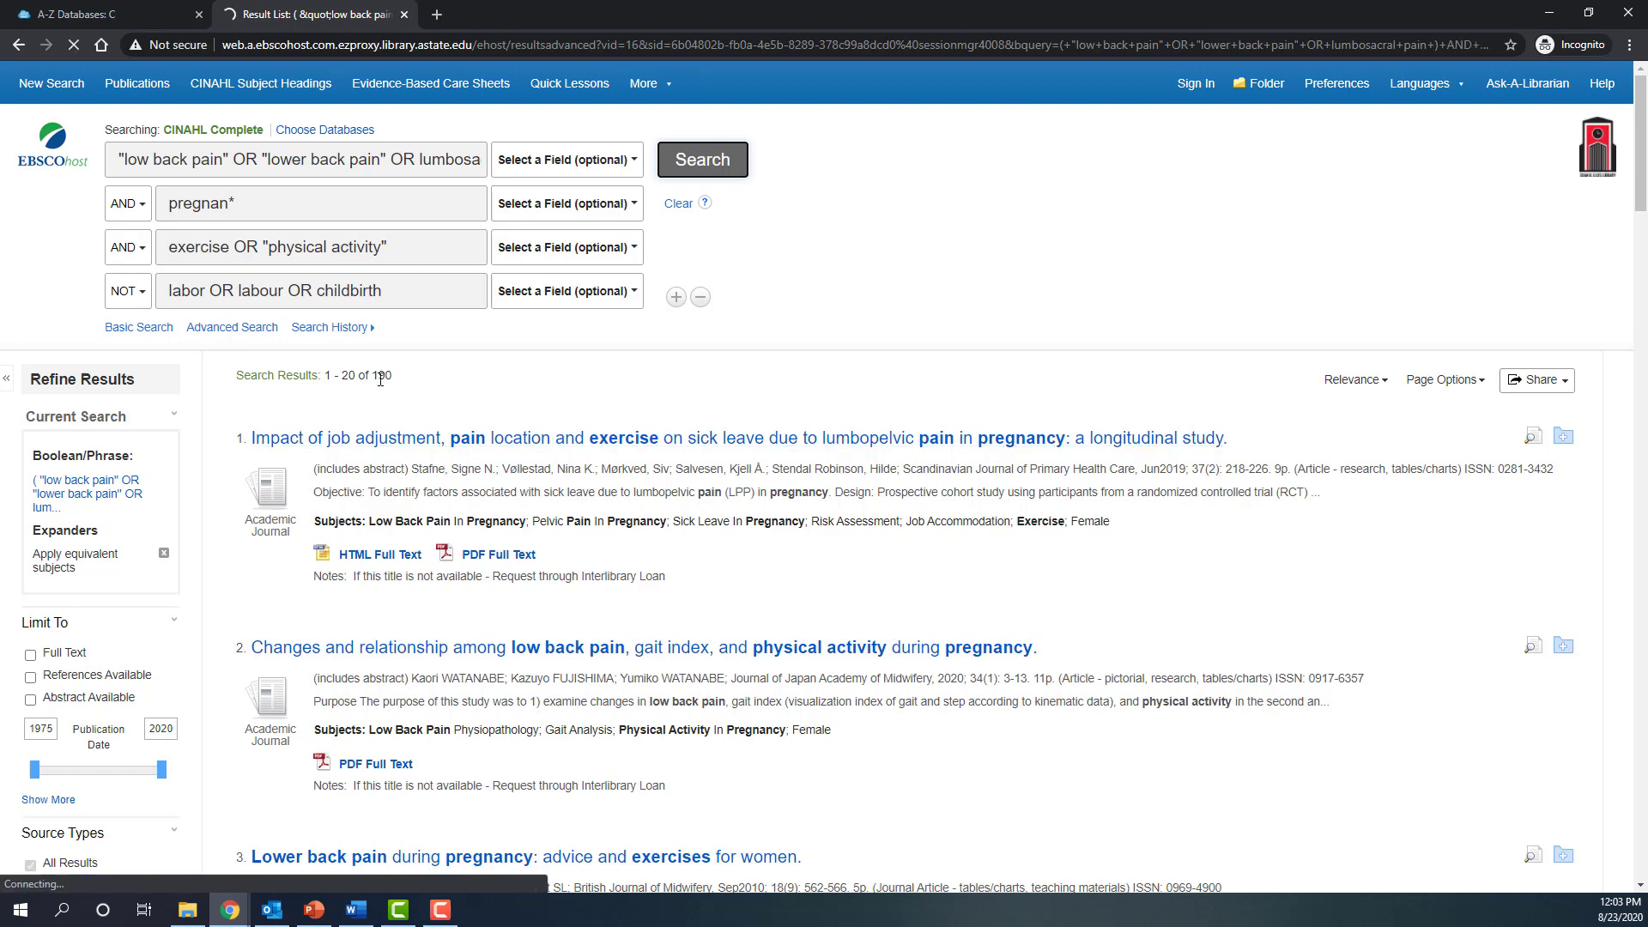
double_click(387, 378)
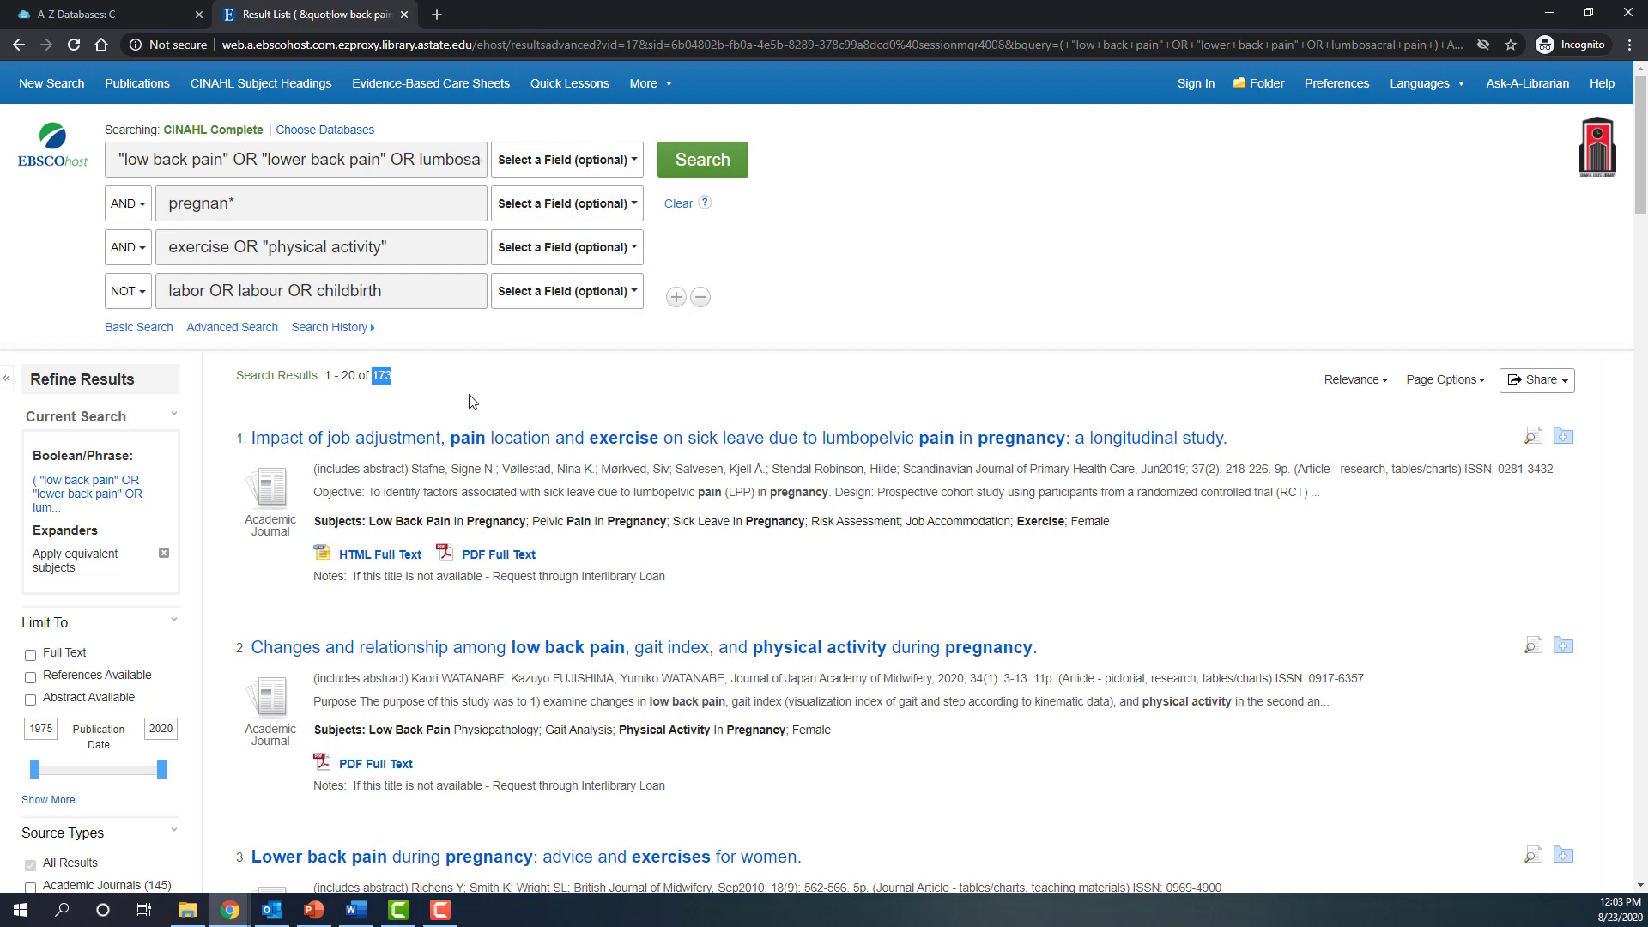
key("F10")
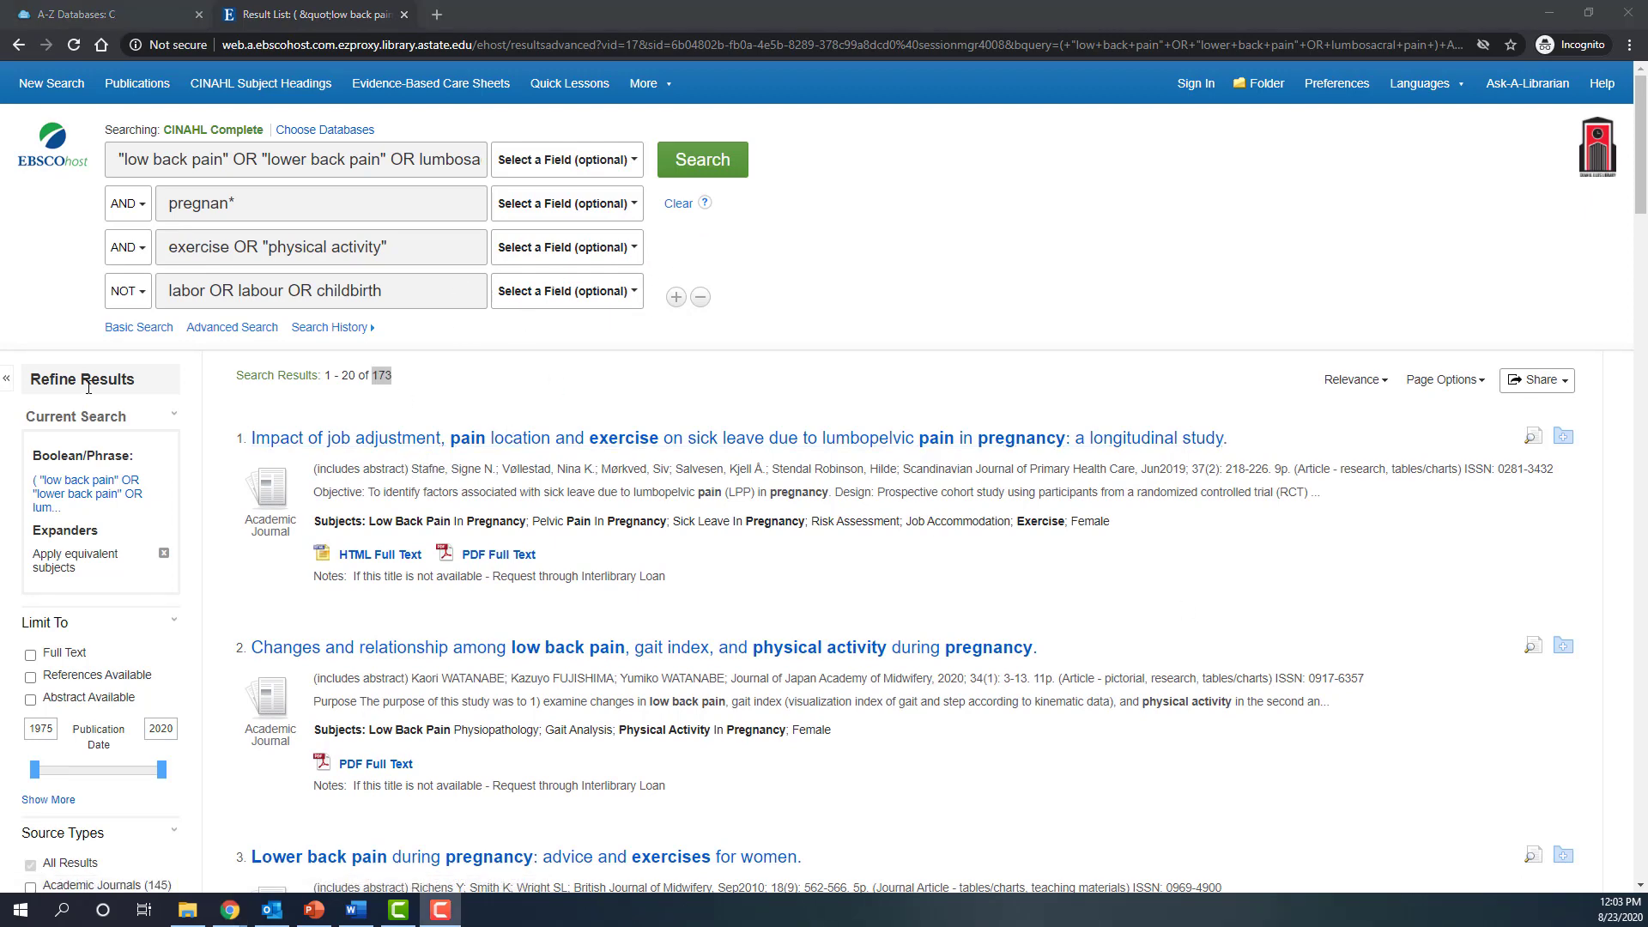
Limit the results to the Academic Journals source type.
scroll(241, 378, "down", 1)
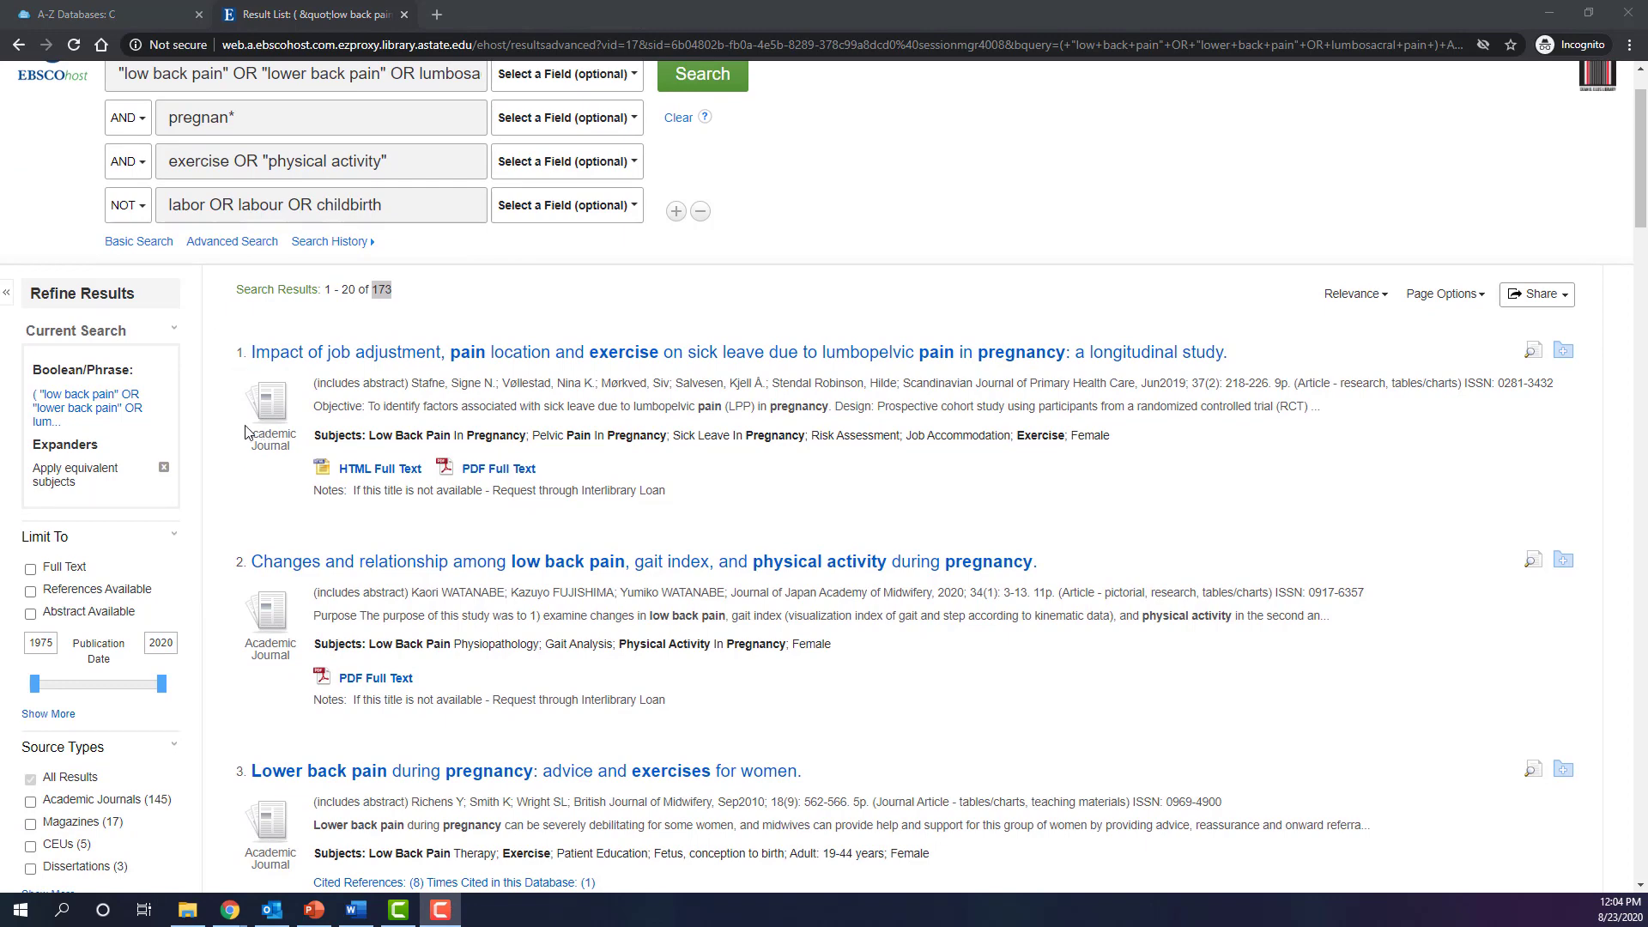
scroll(258, 429, "down", 2)
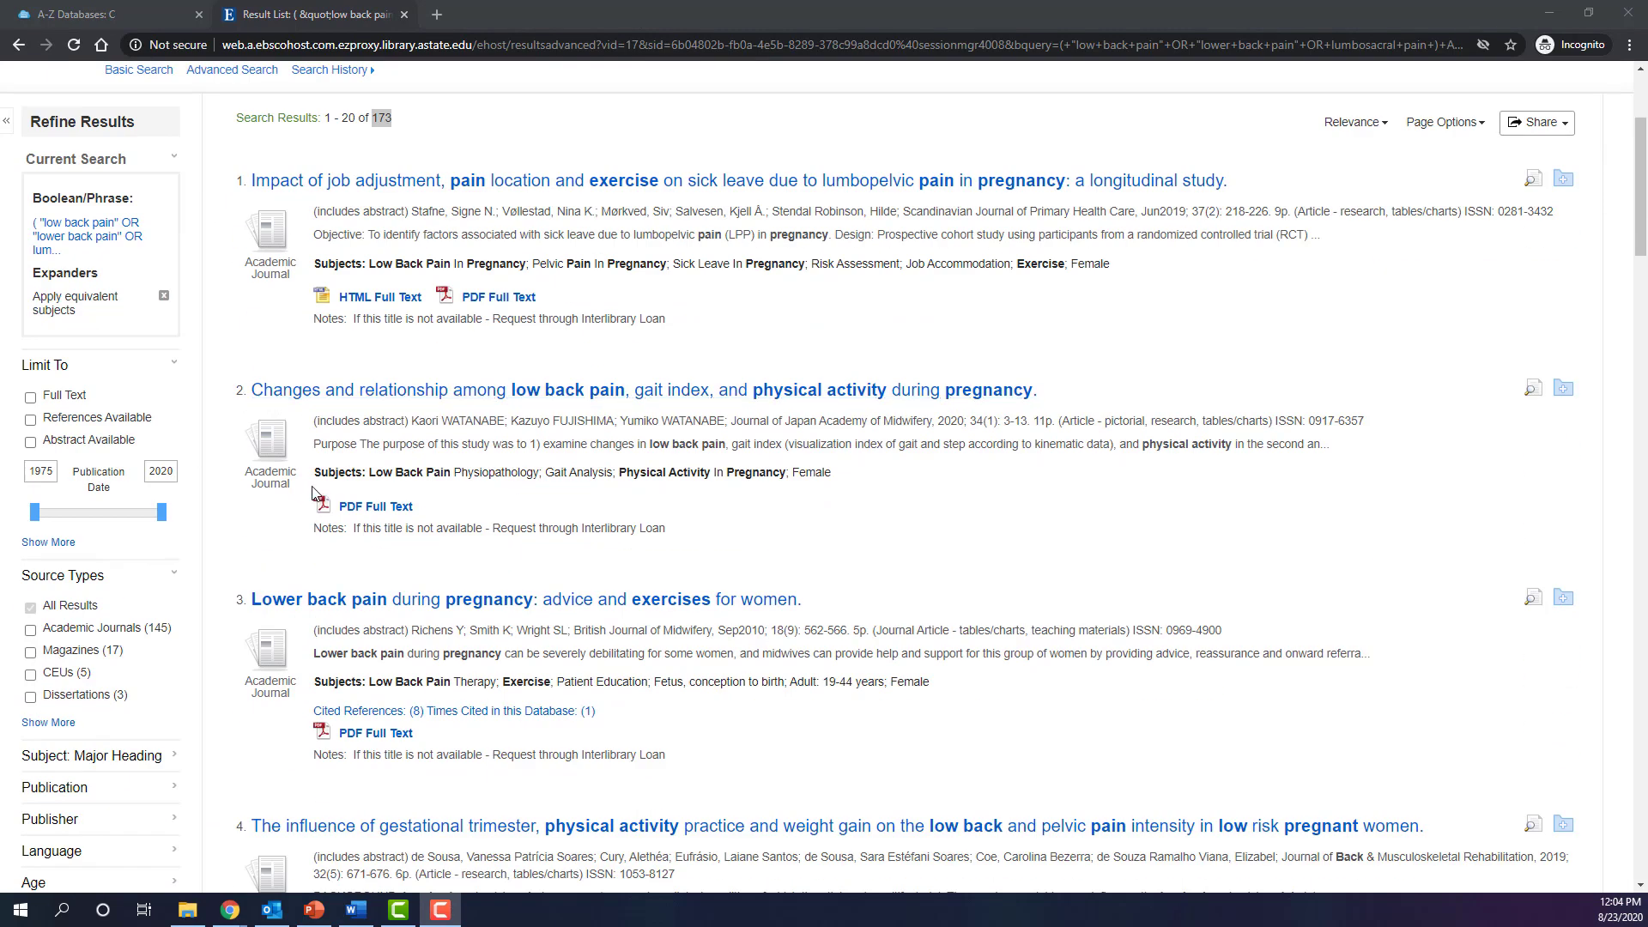
scroll(273, 440, "down", 1)
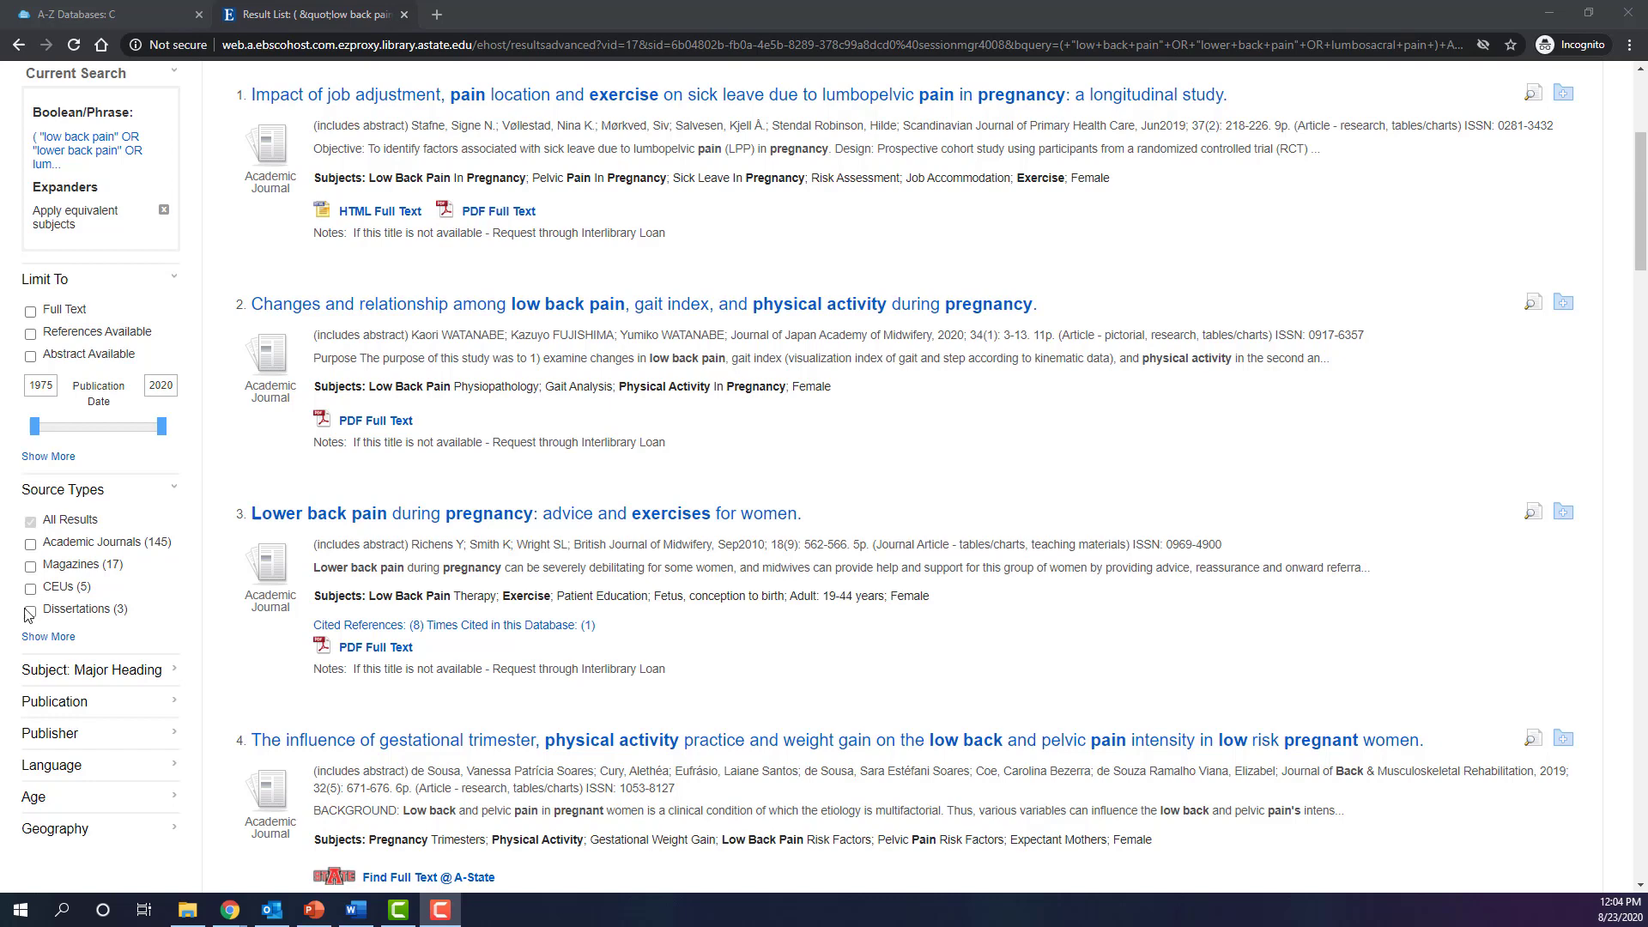
left_click(30, 544)
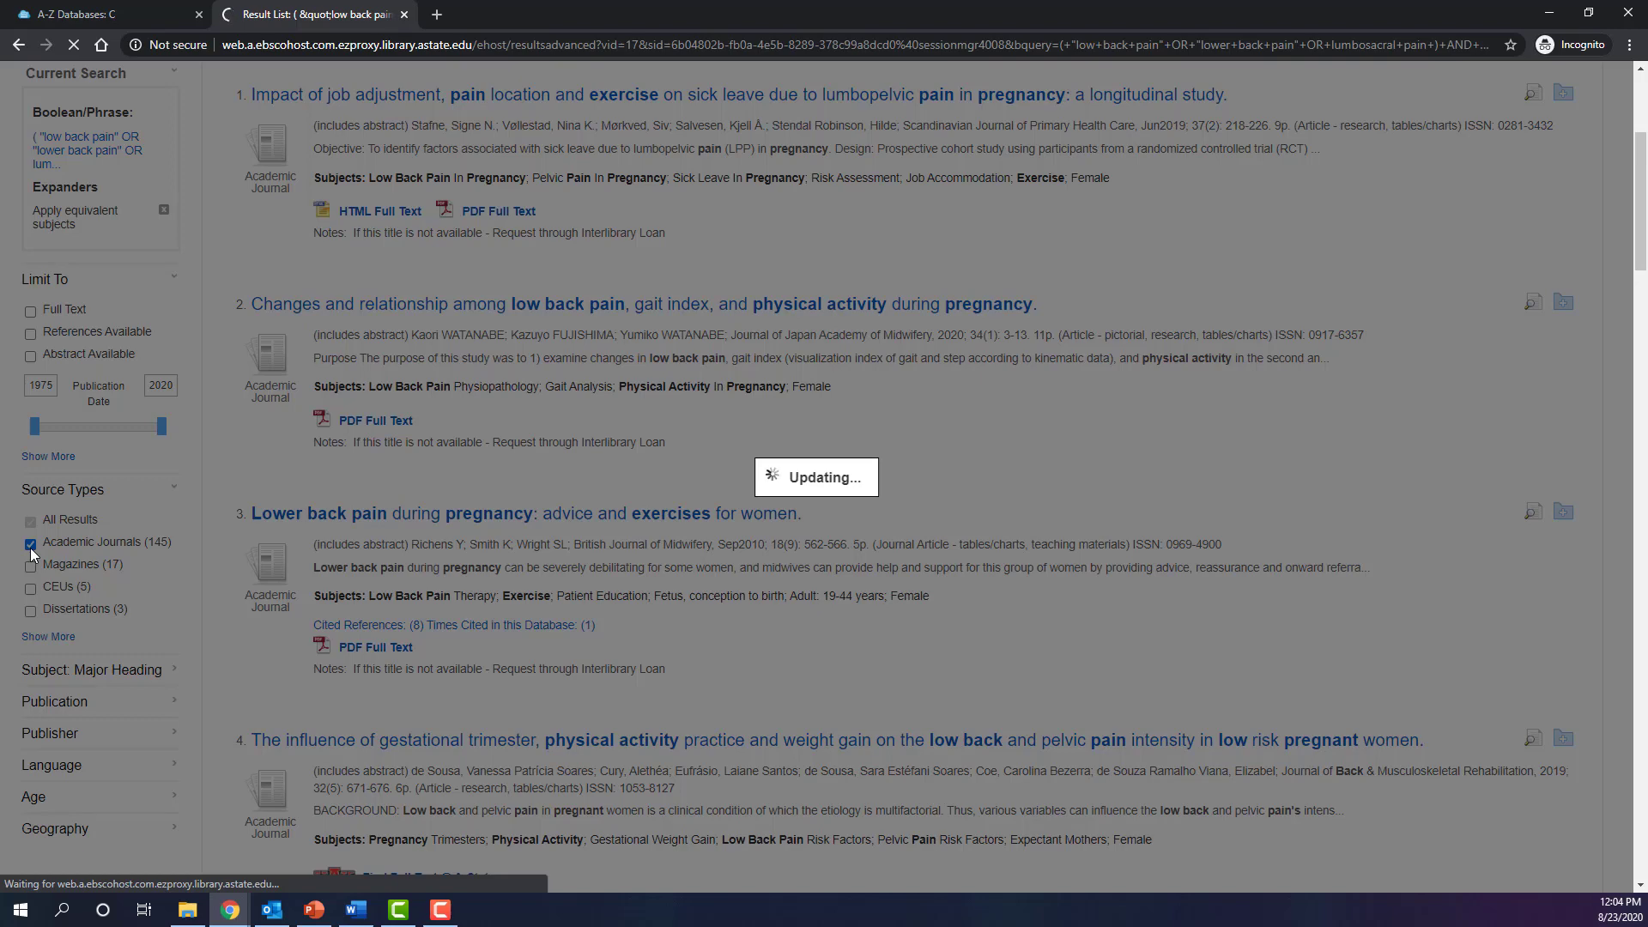
Change the publication start year from 1982 to 2010, leaving 96 results for 2010–2020.
scroll(94, 650, "down", 2)
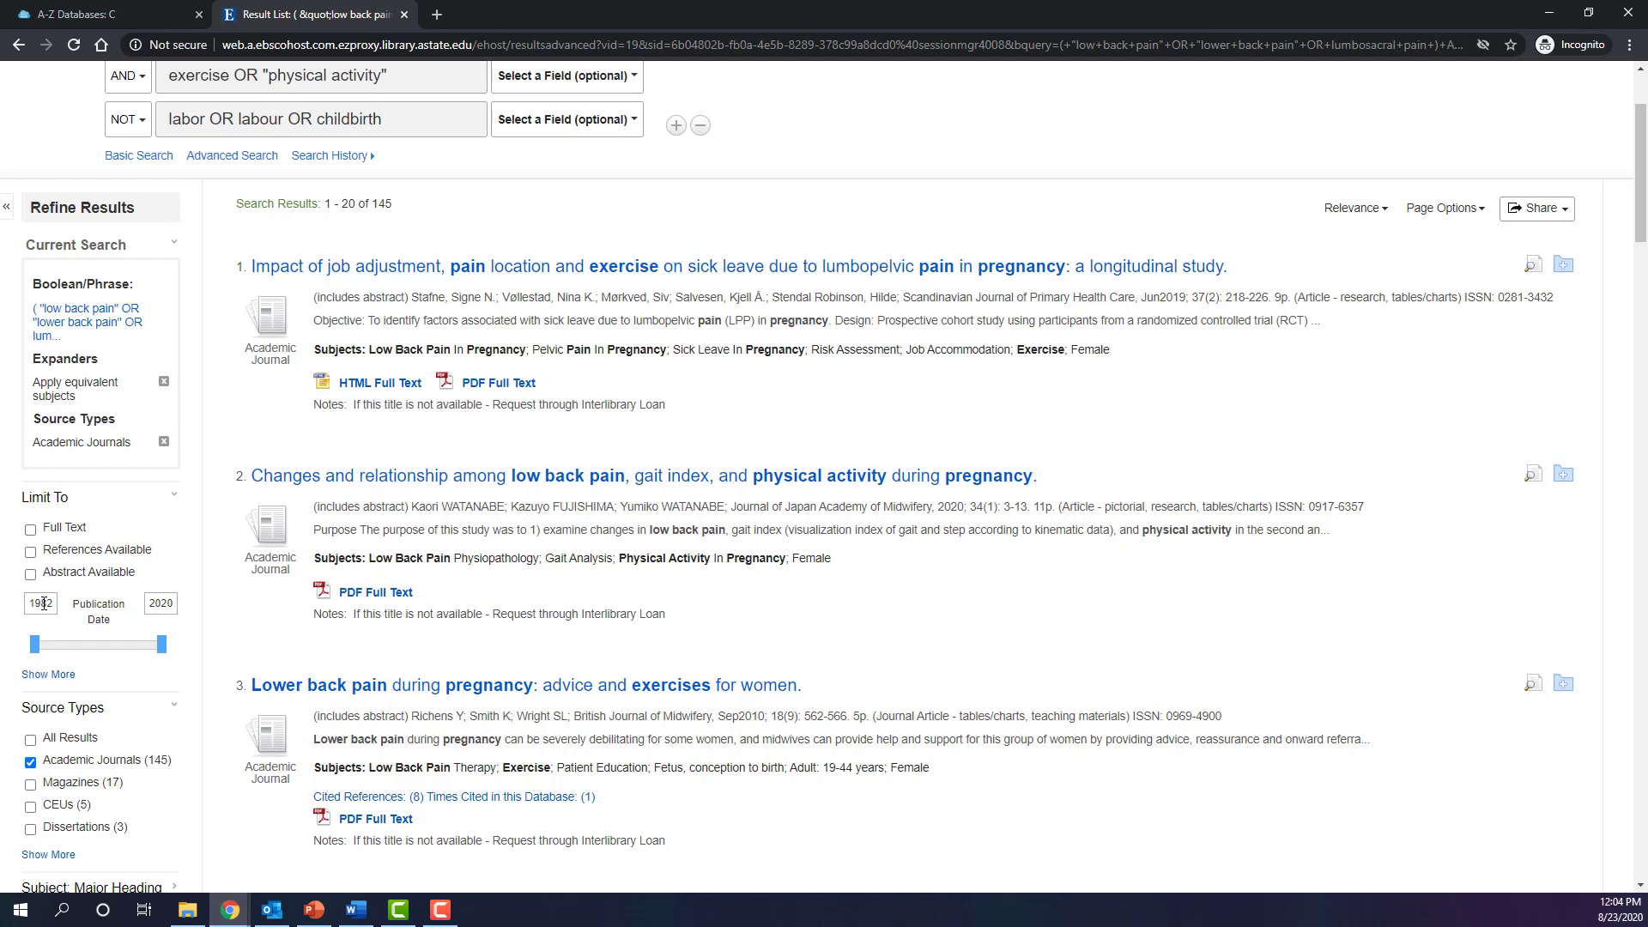
double_click(44, 604)
type("2010")
left_click(159, 604)
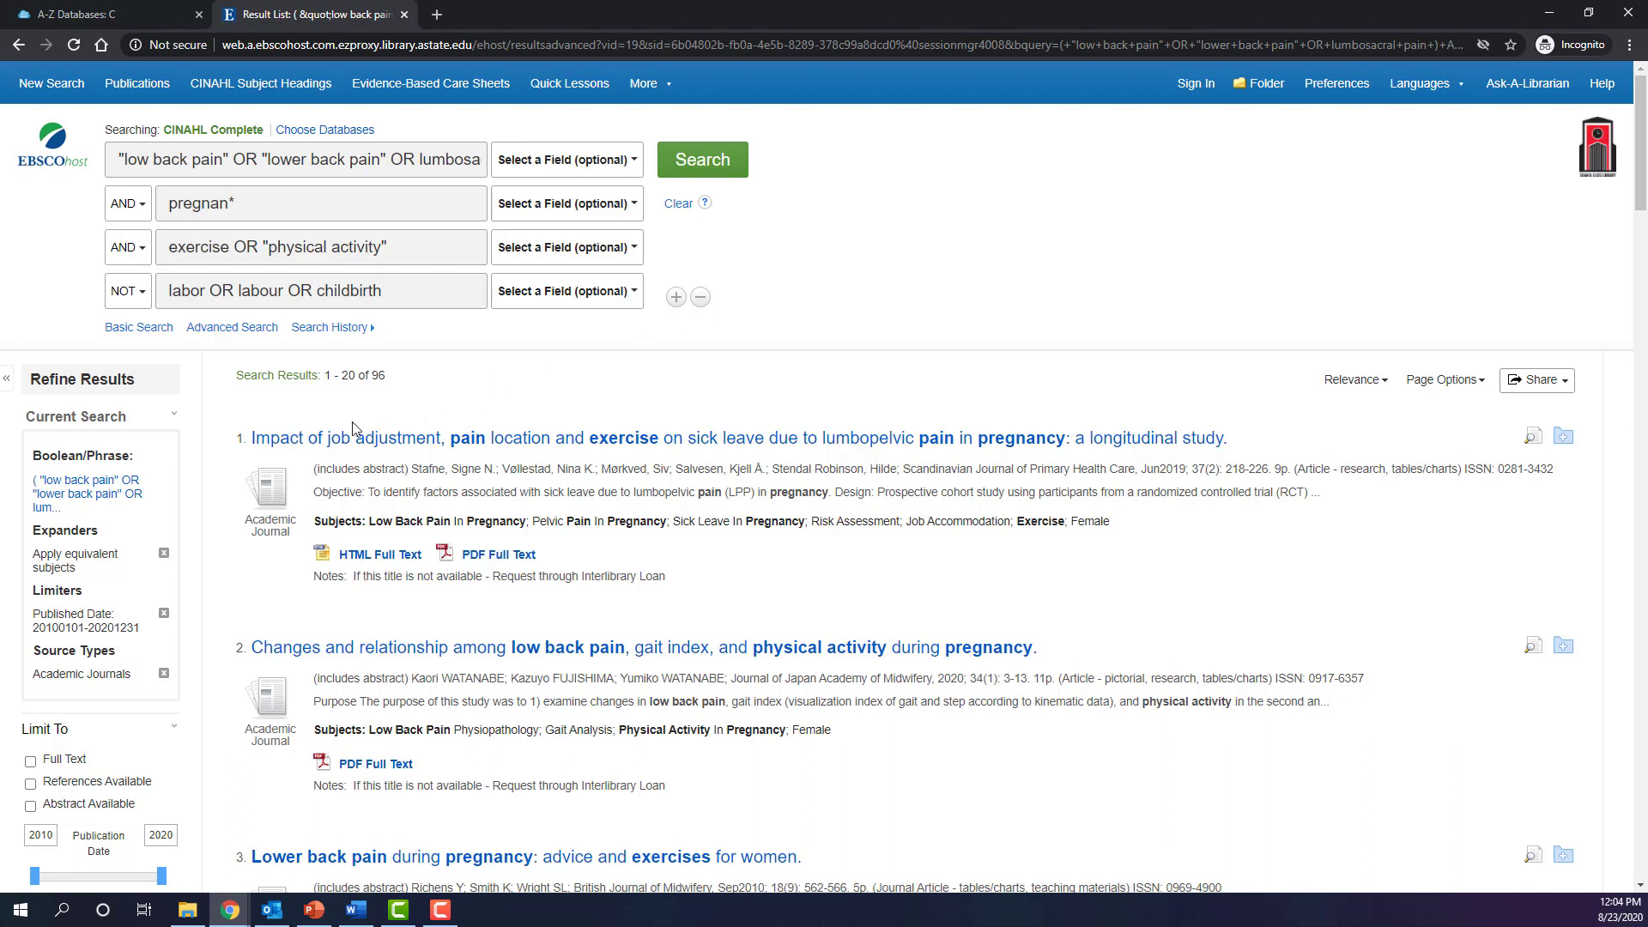
scroll(361, 412, "down", 3)
scroll(193, 471, "down", 3)
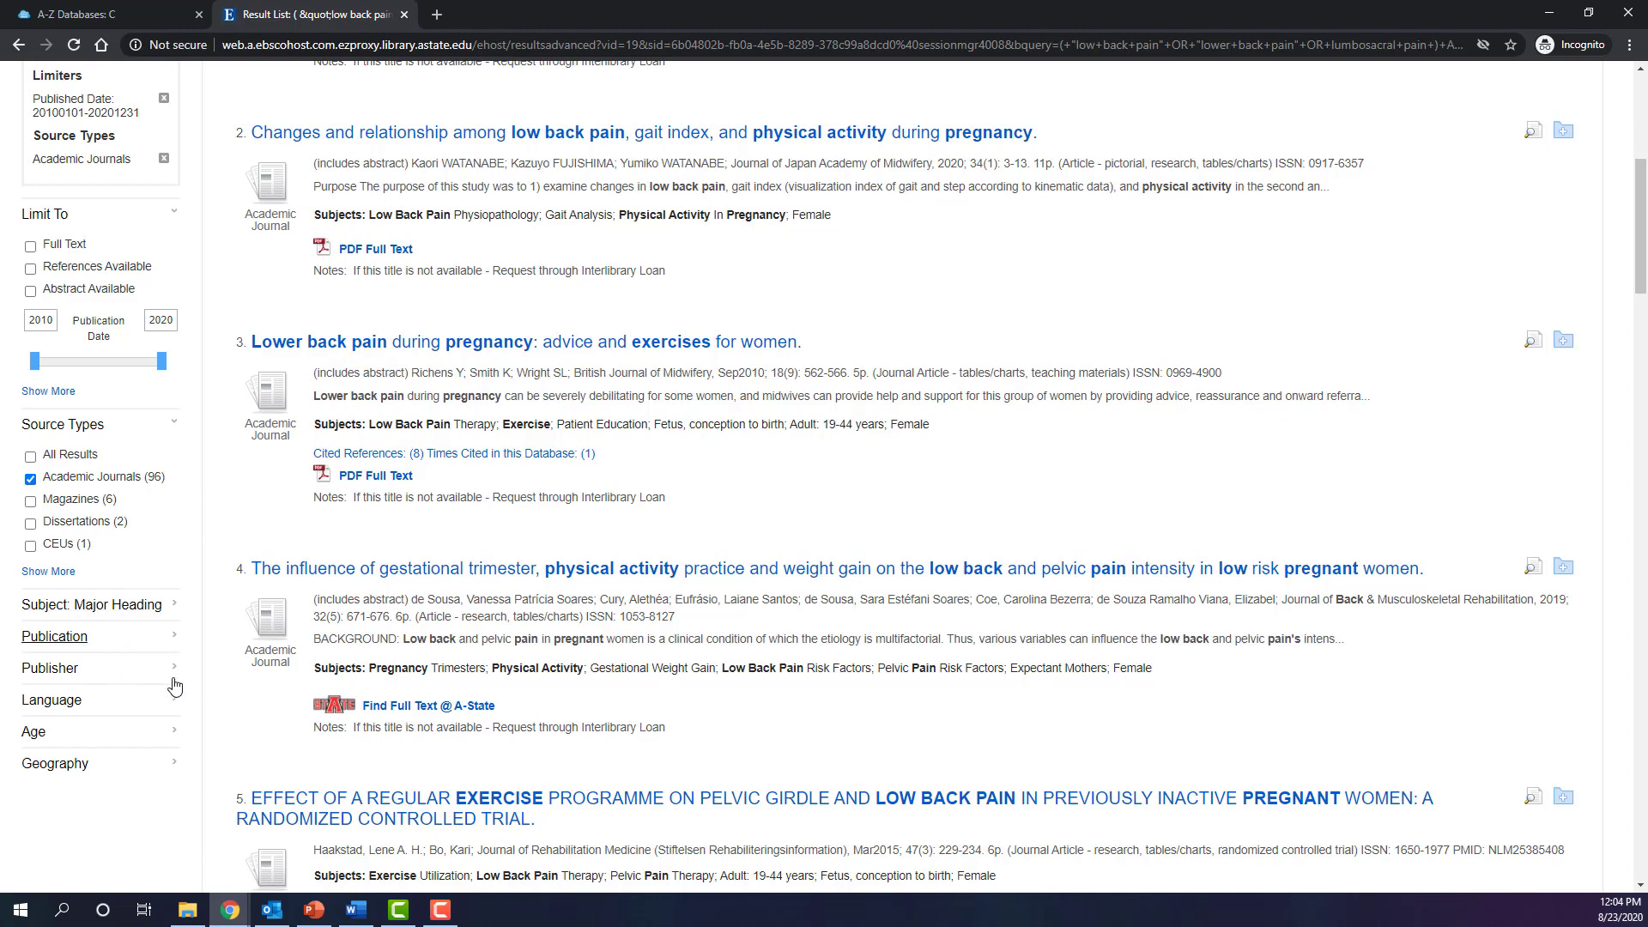
scroll(195, 632, "up", 6)
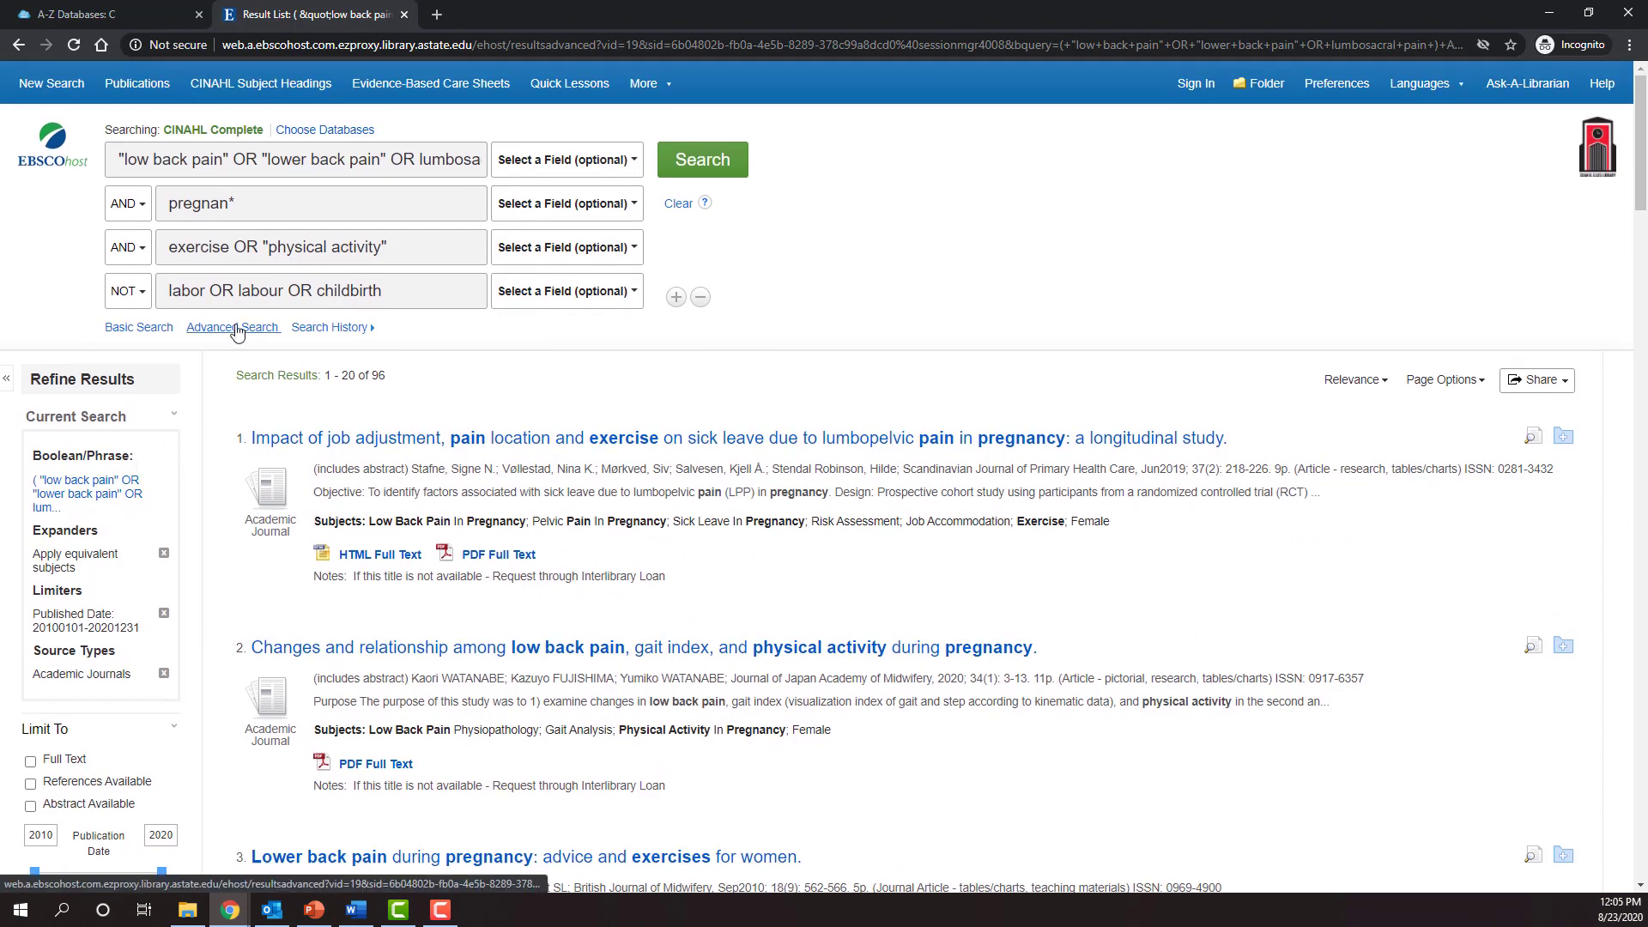
Open the full limiters and check First Author is Nurse.
left_click(236, 333)
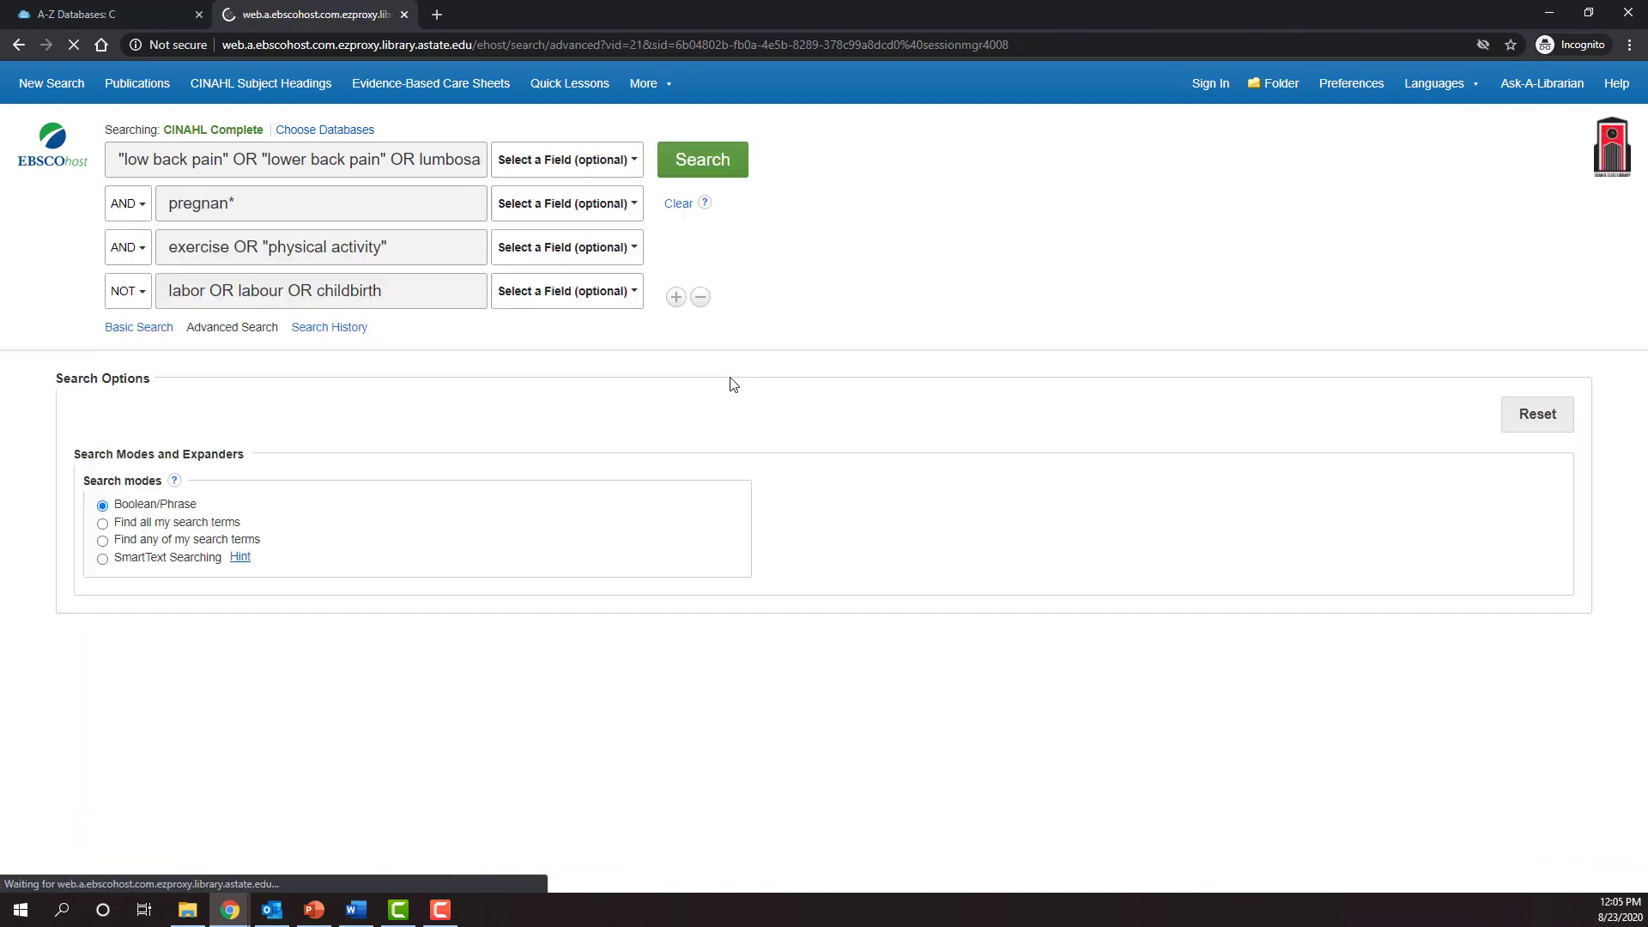
scroll(735, 383, "down", 8)
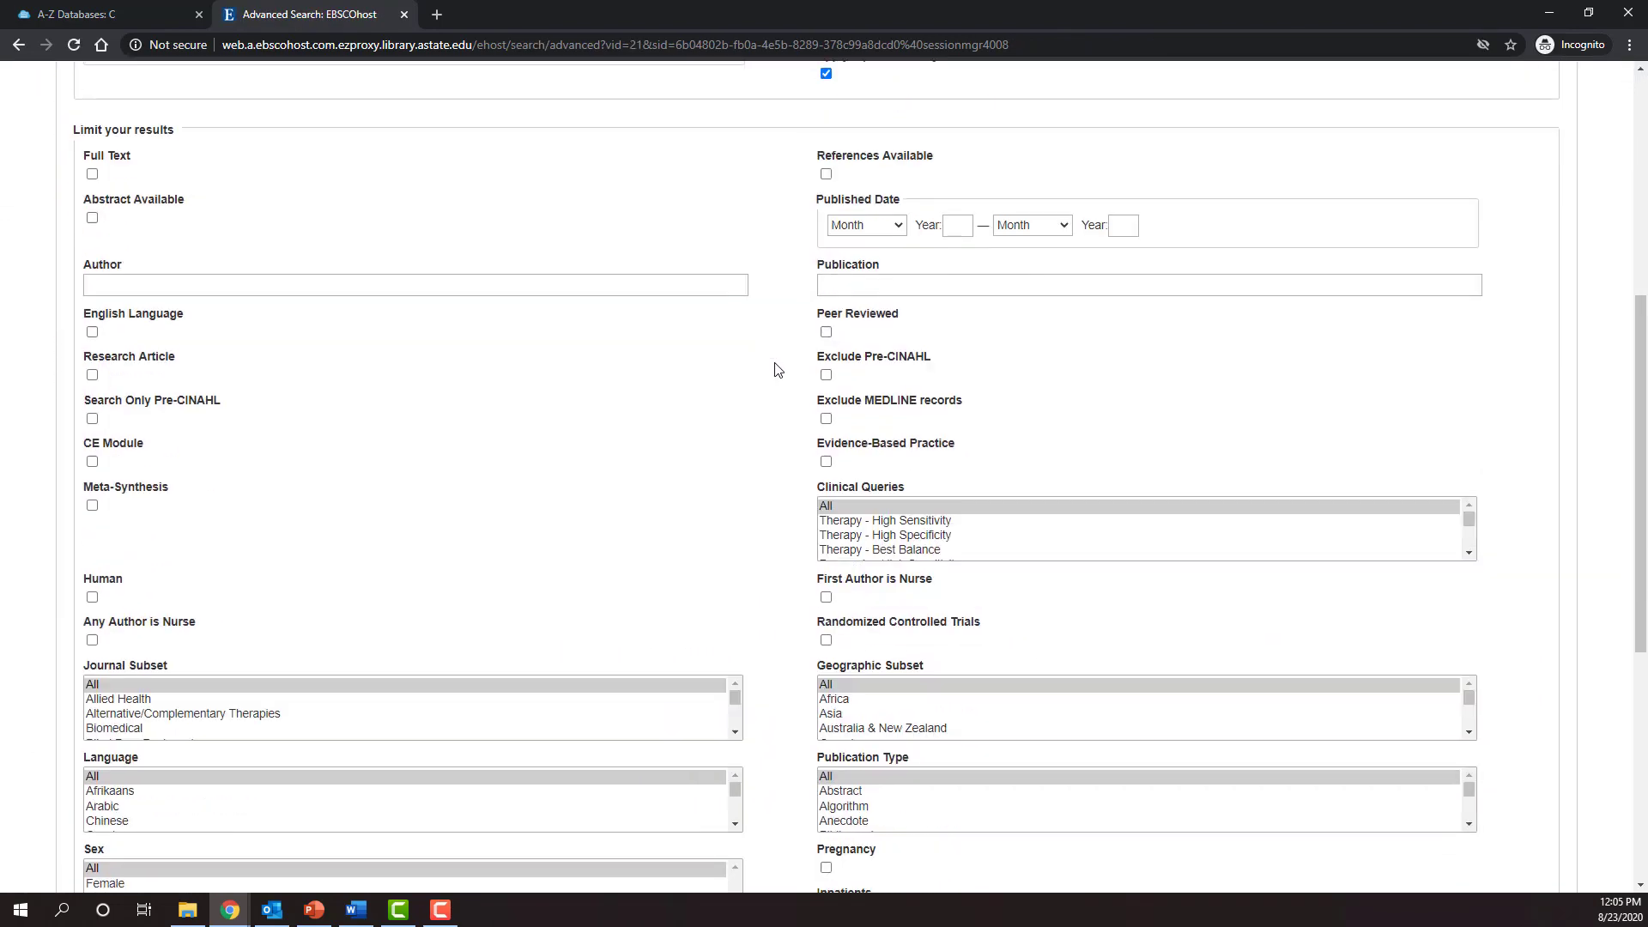
scroll(298, 286, "down", 1)
scroll(739, 265, "up", 2)
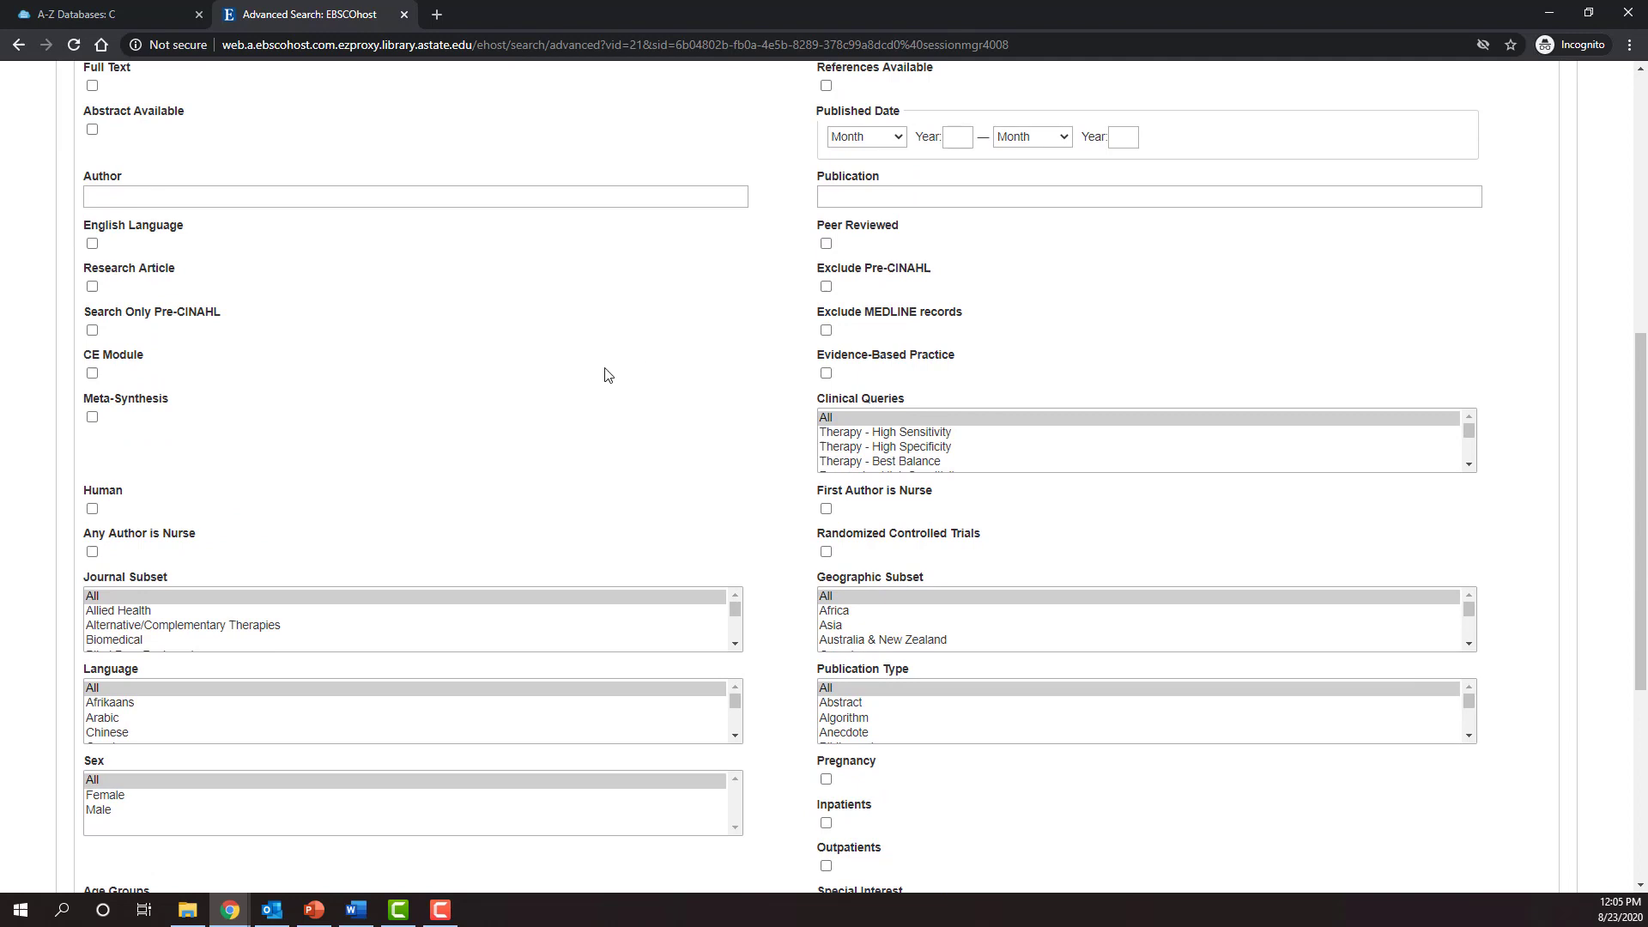
left_click(825, 508)
Browse the Journal Subset list and rerun the search, now returning just 2 records.
scroll(869, 533, "down", 2)
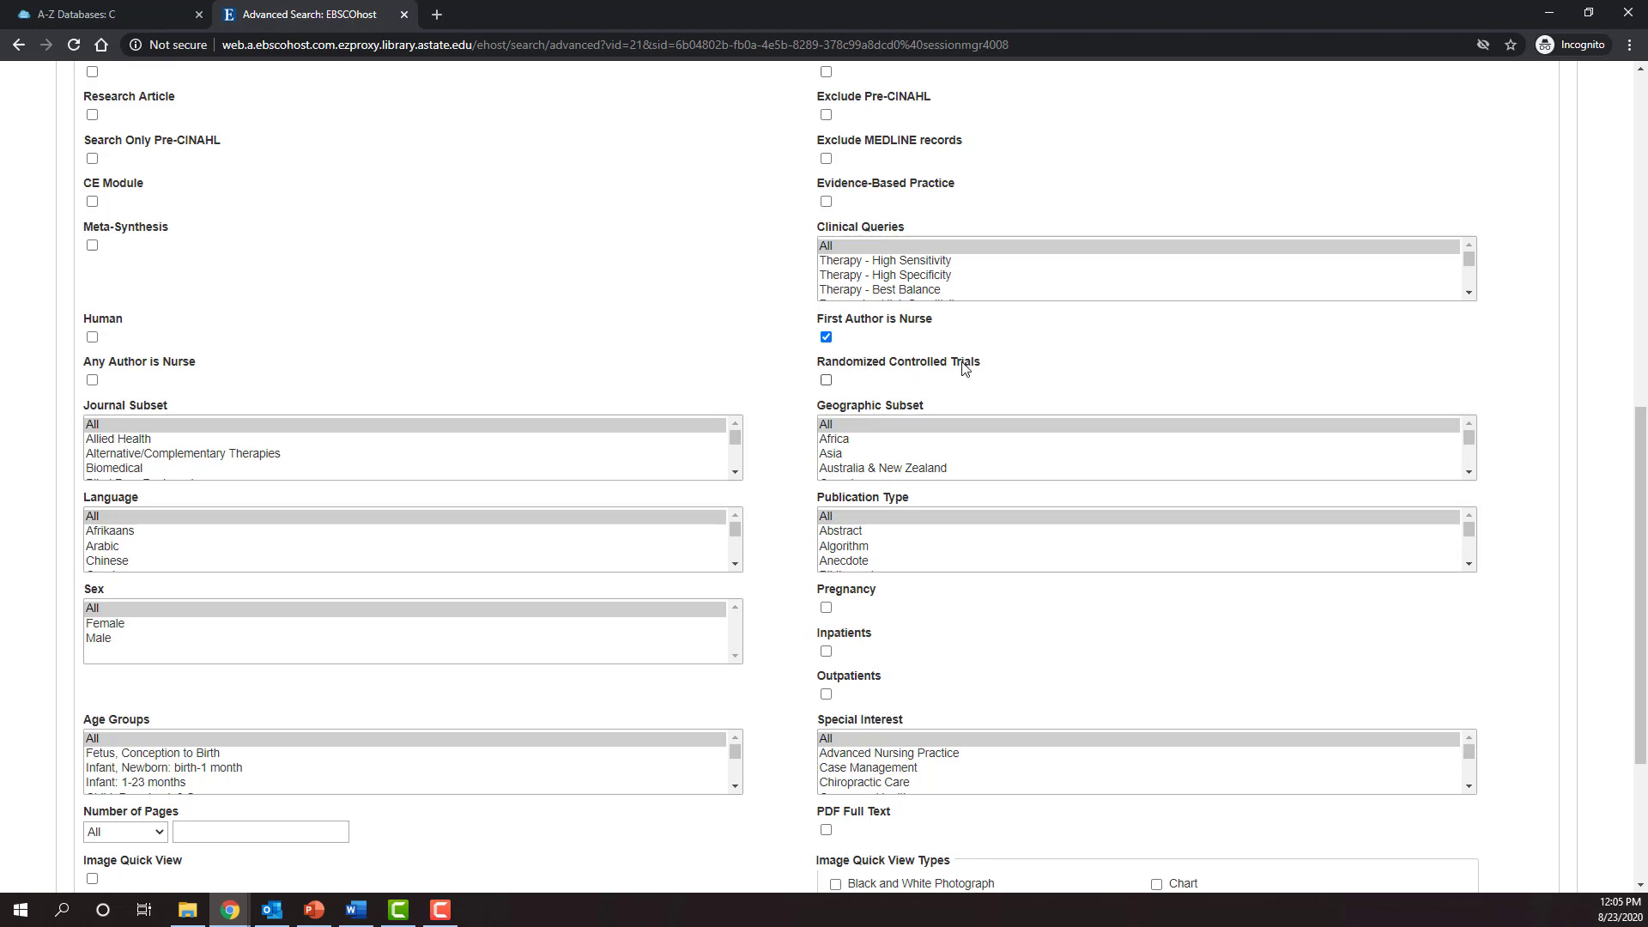
left_click(735, 473)
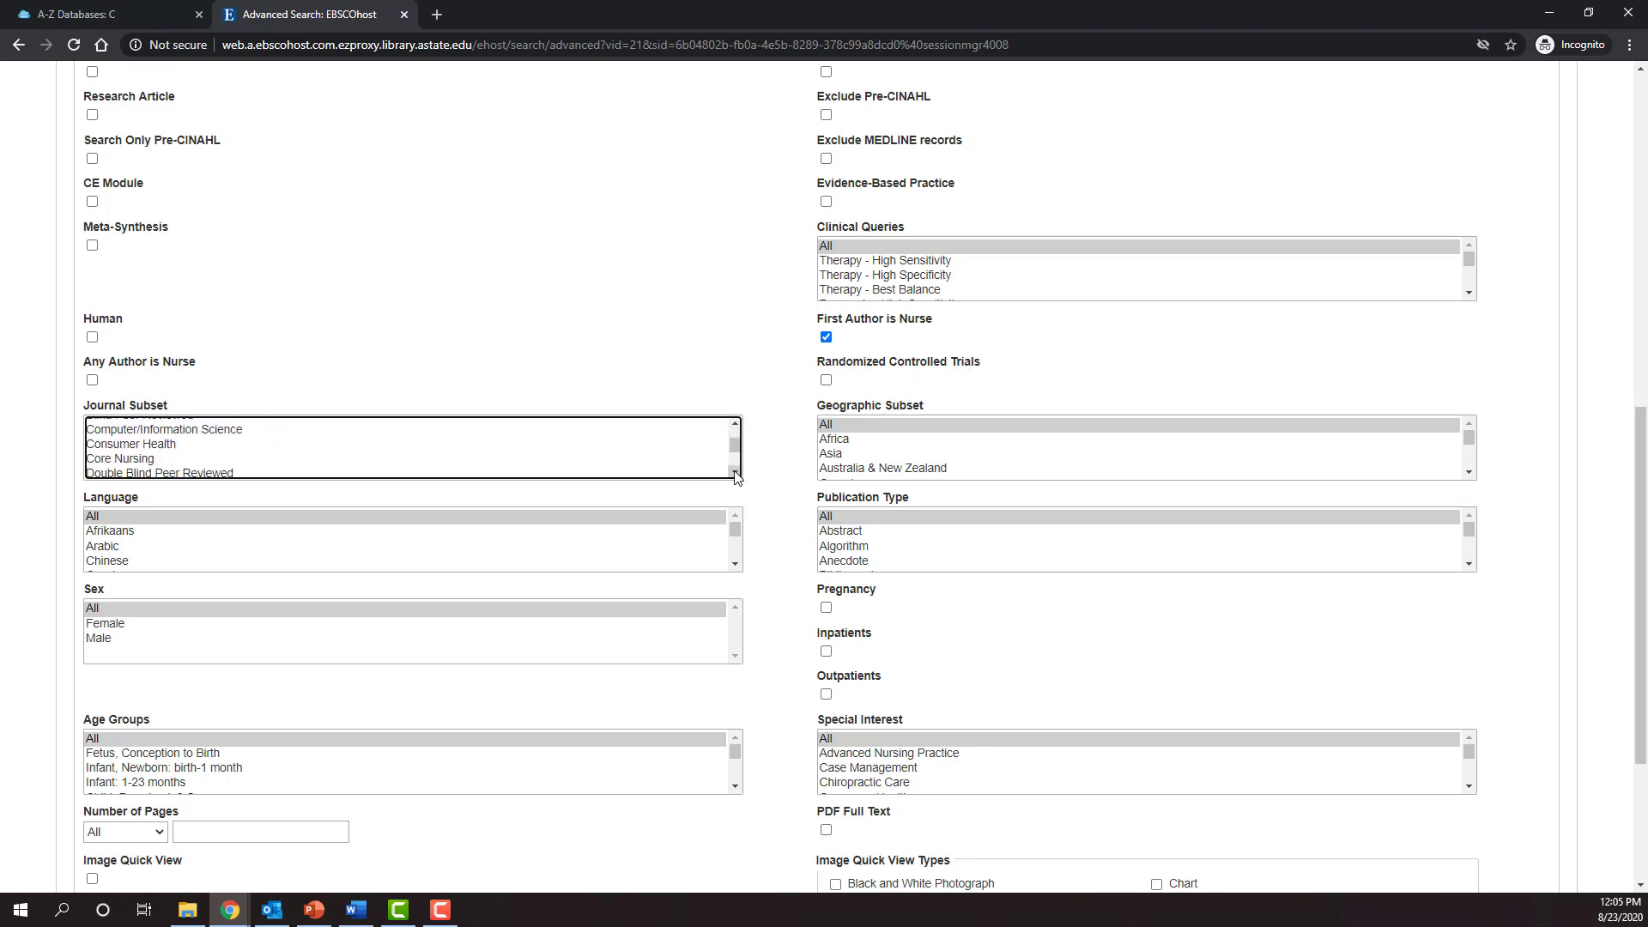
left_click(735, 472)
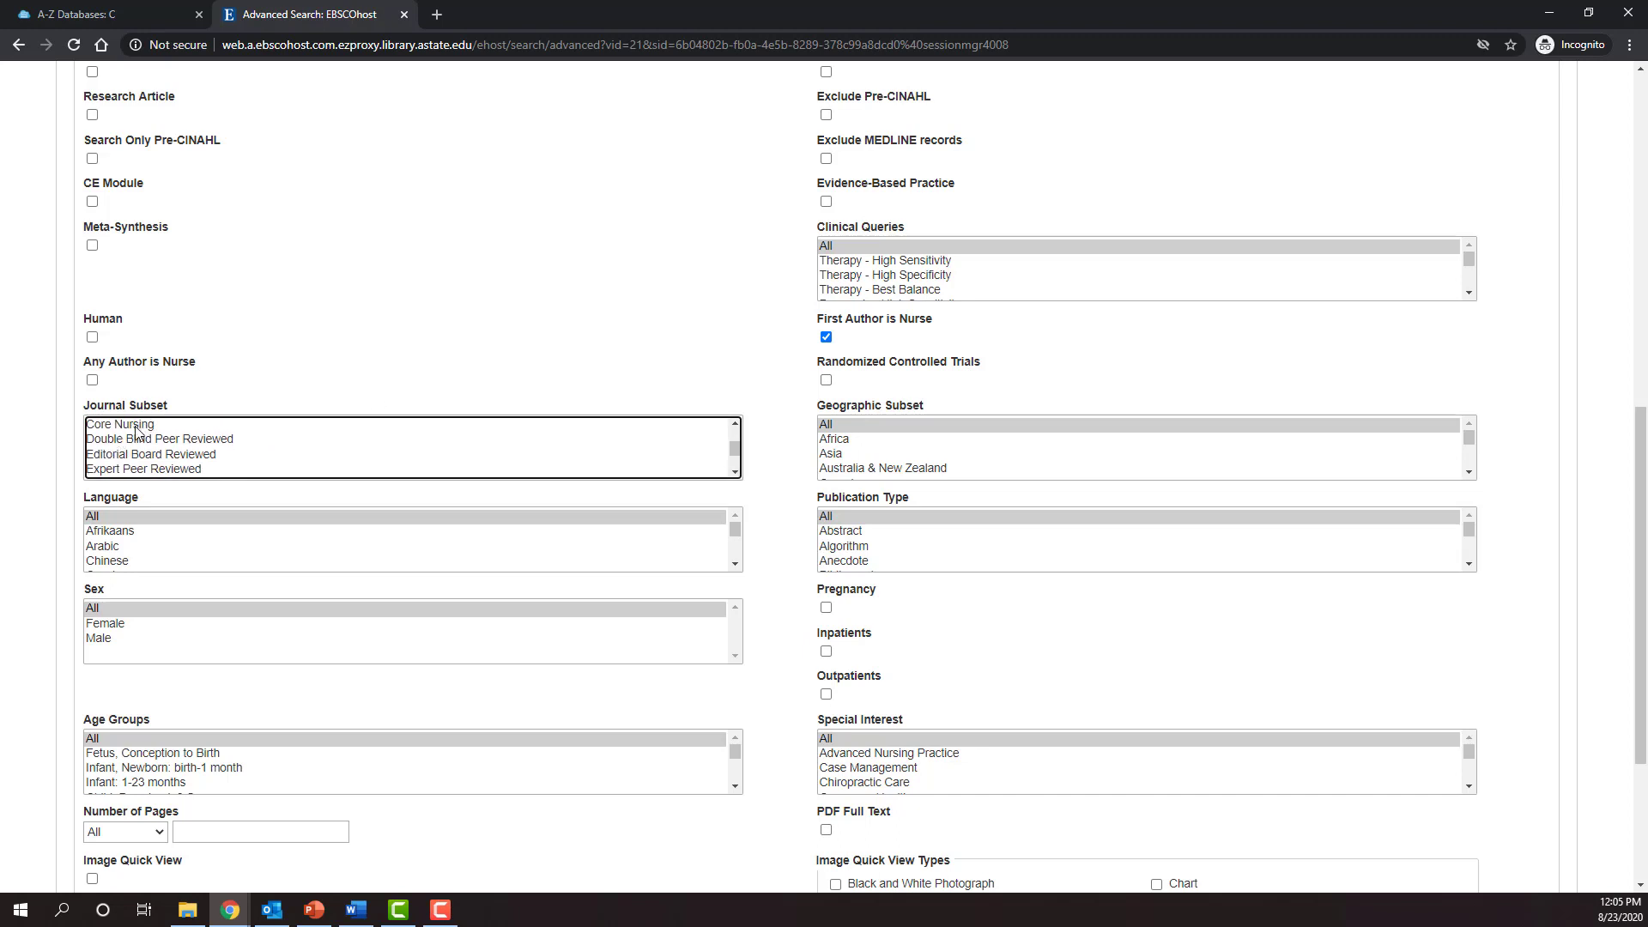
left_click(735, 472)
left_click(736, 472)
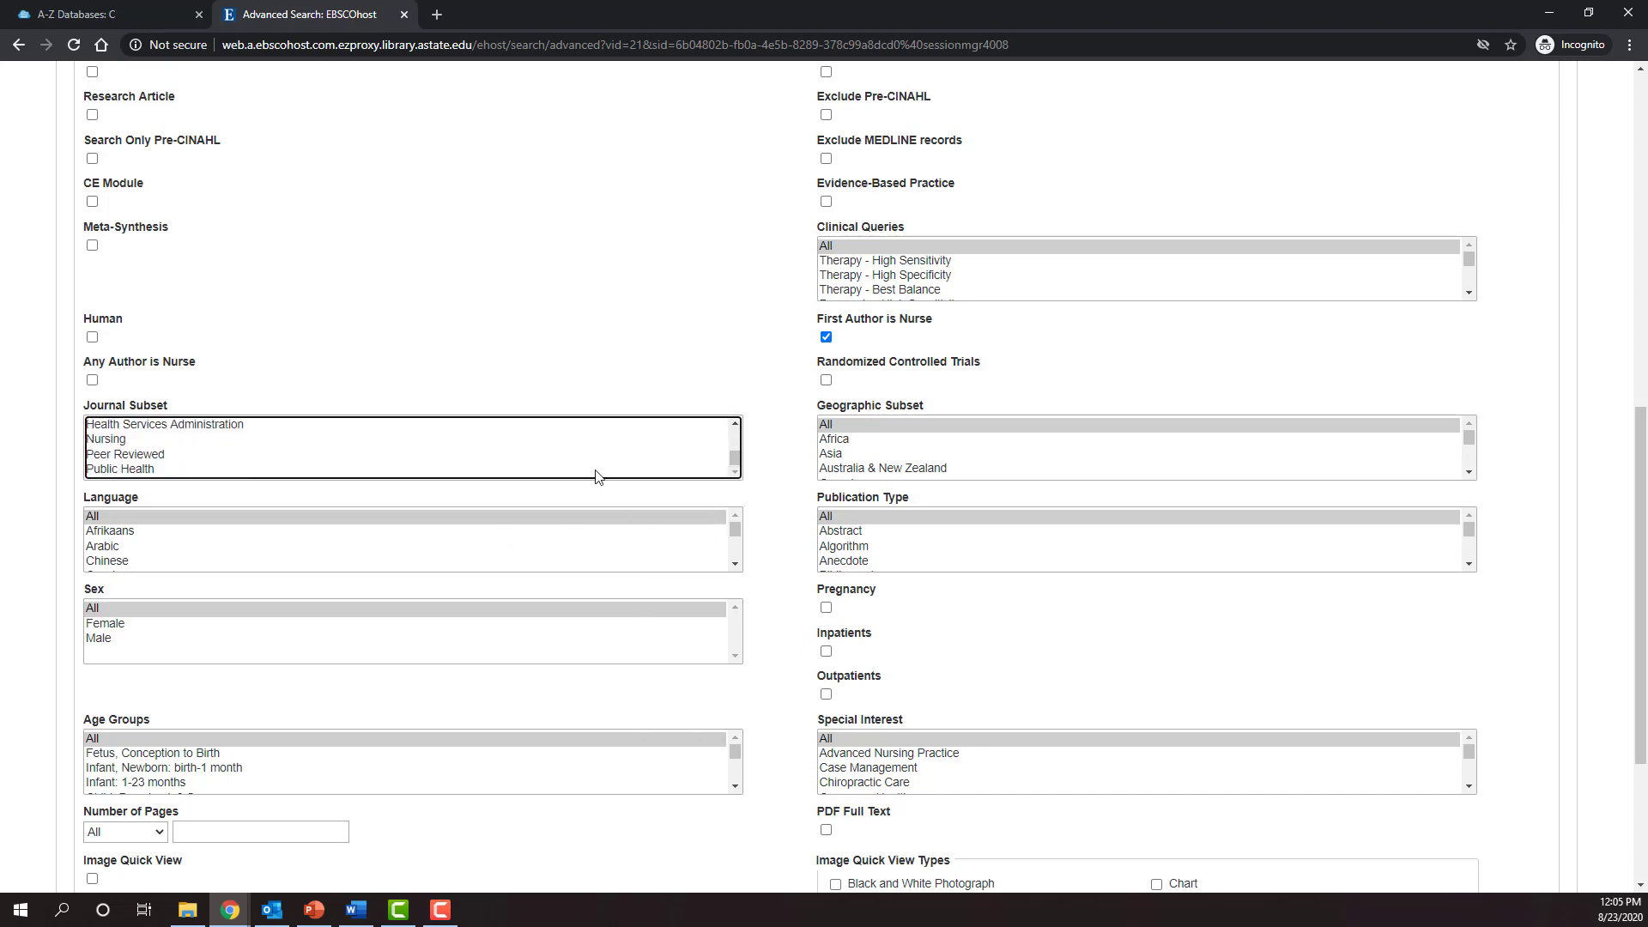
scroll(488, 379, "up", 4)
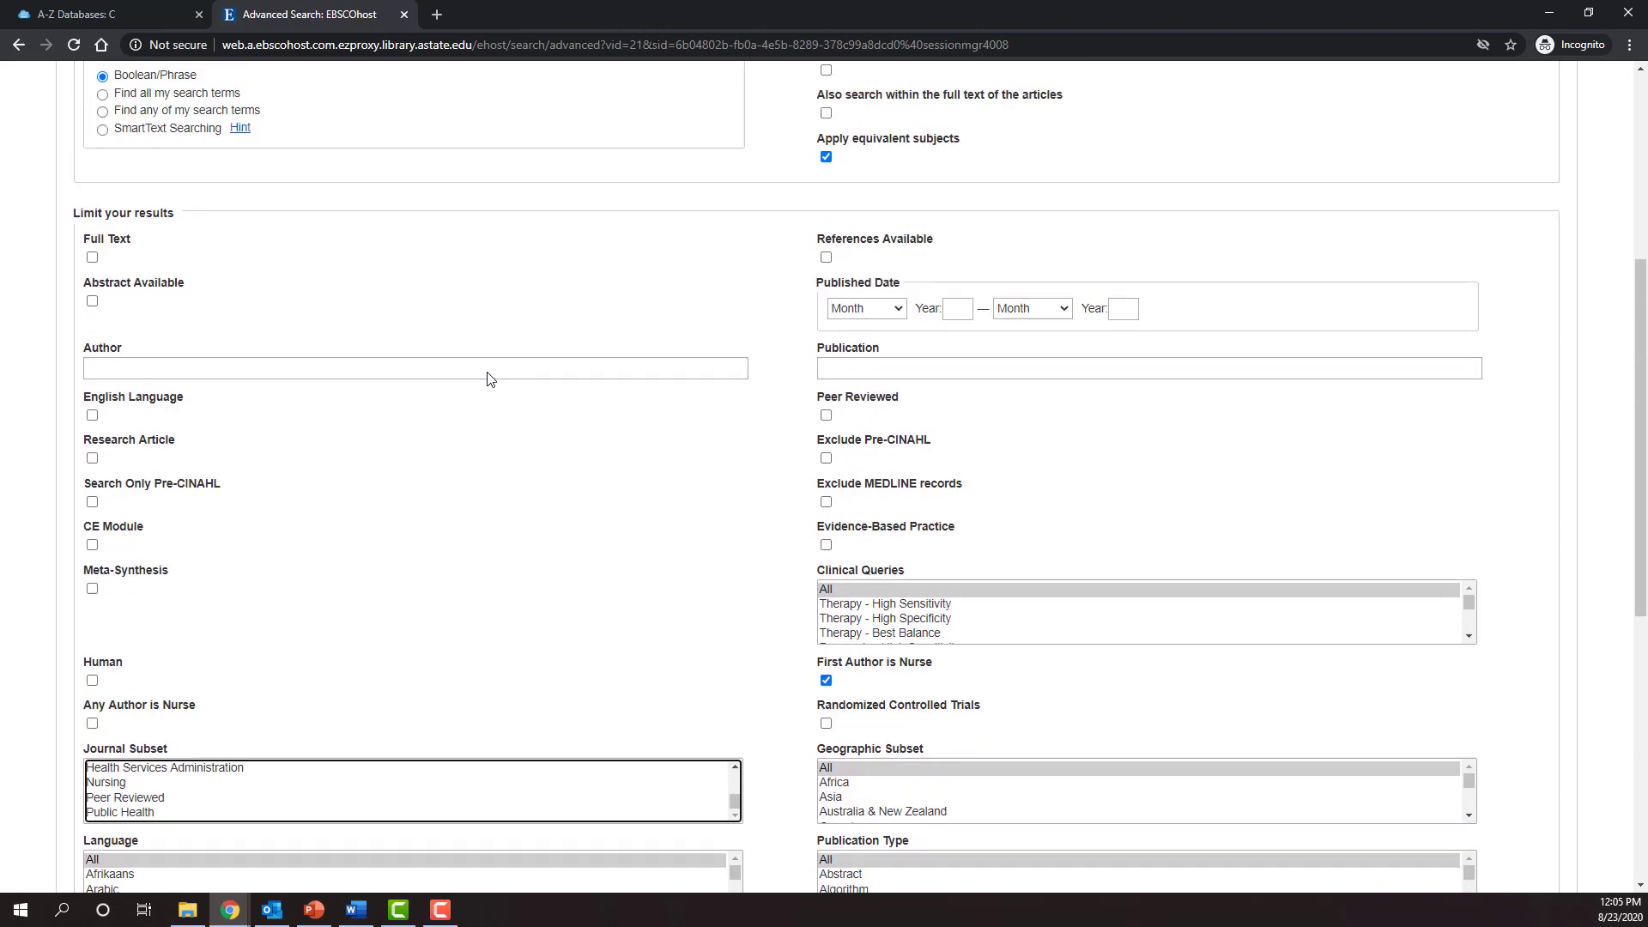
scroll(488, 378, "up", 5)
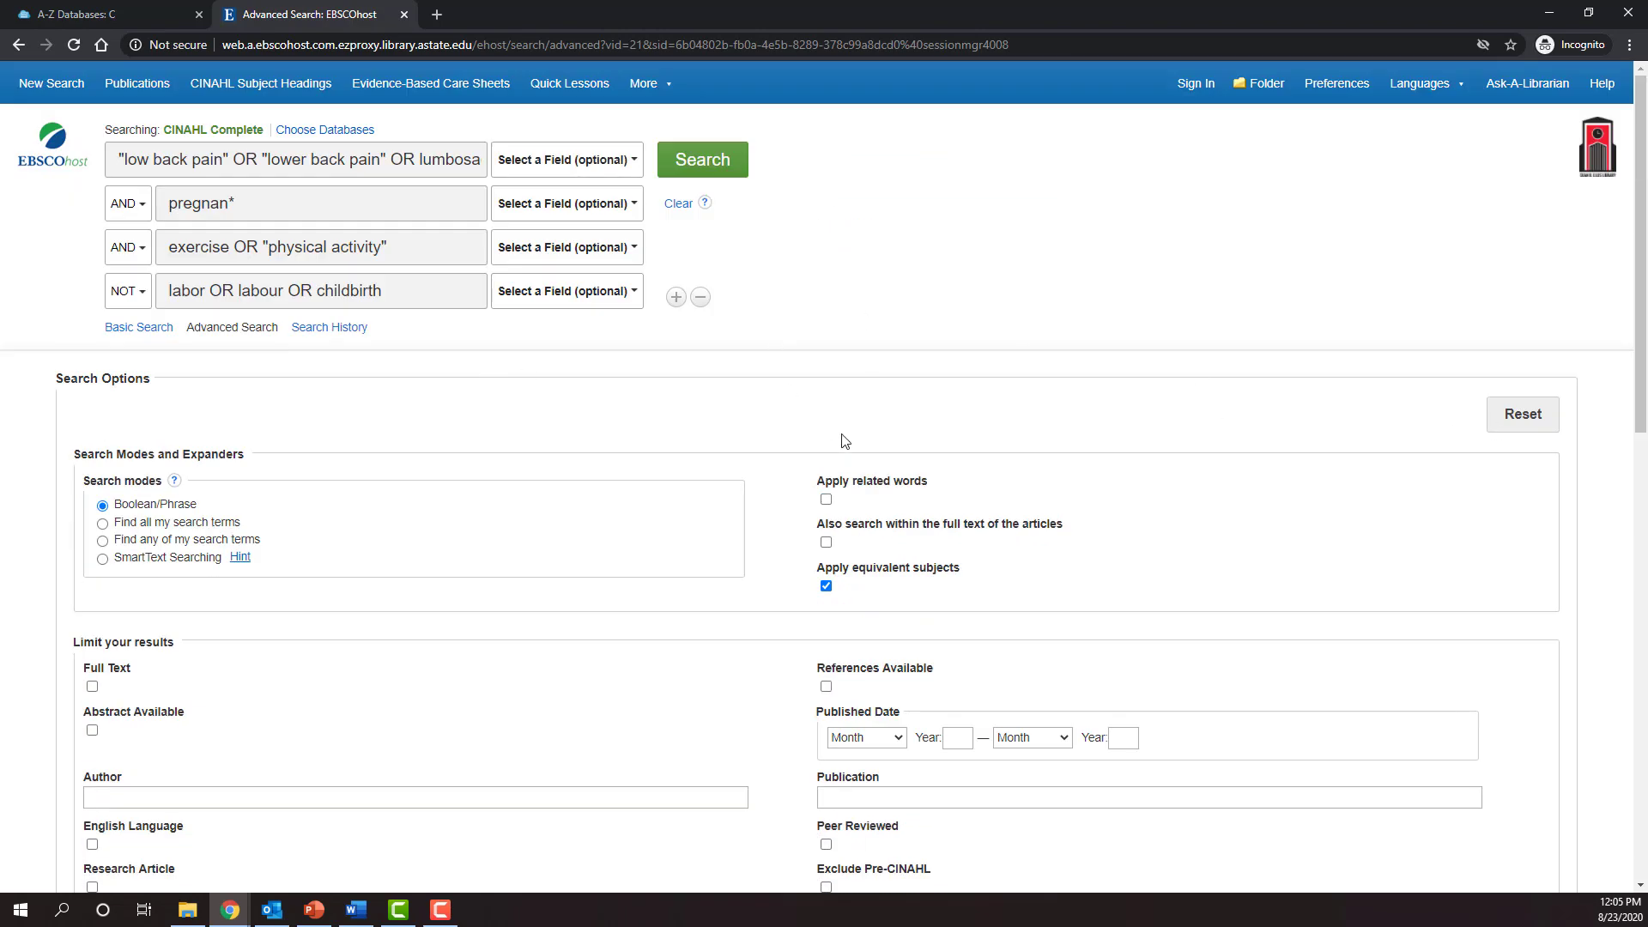
left_click(711, 177)
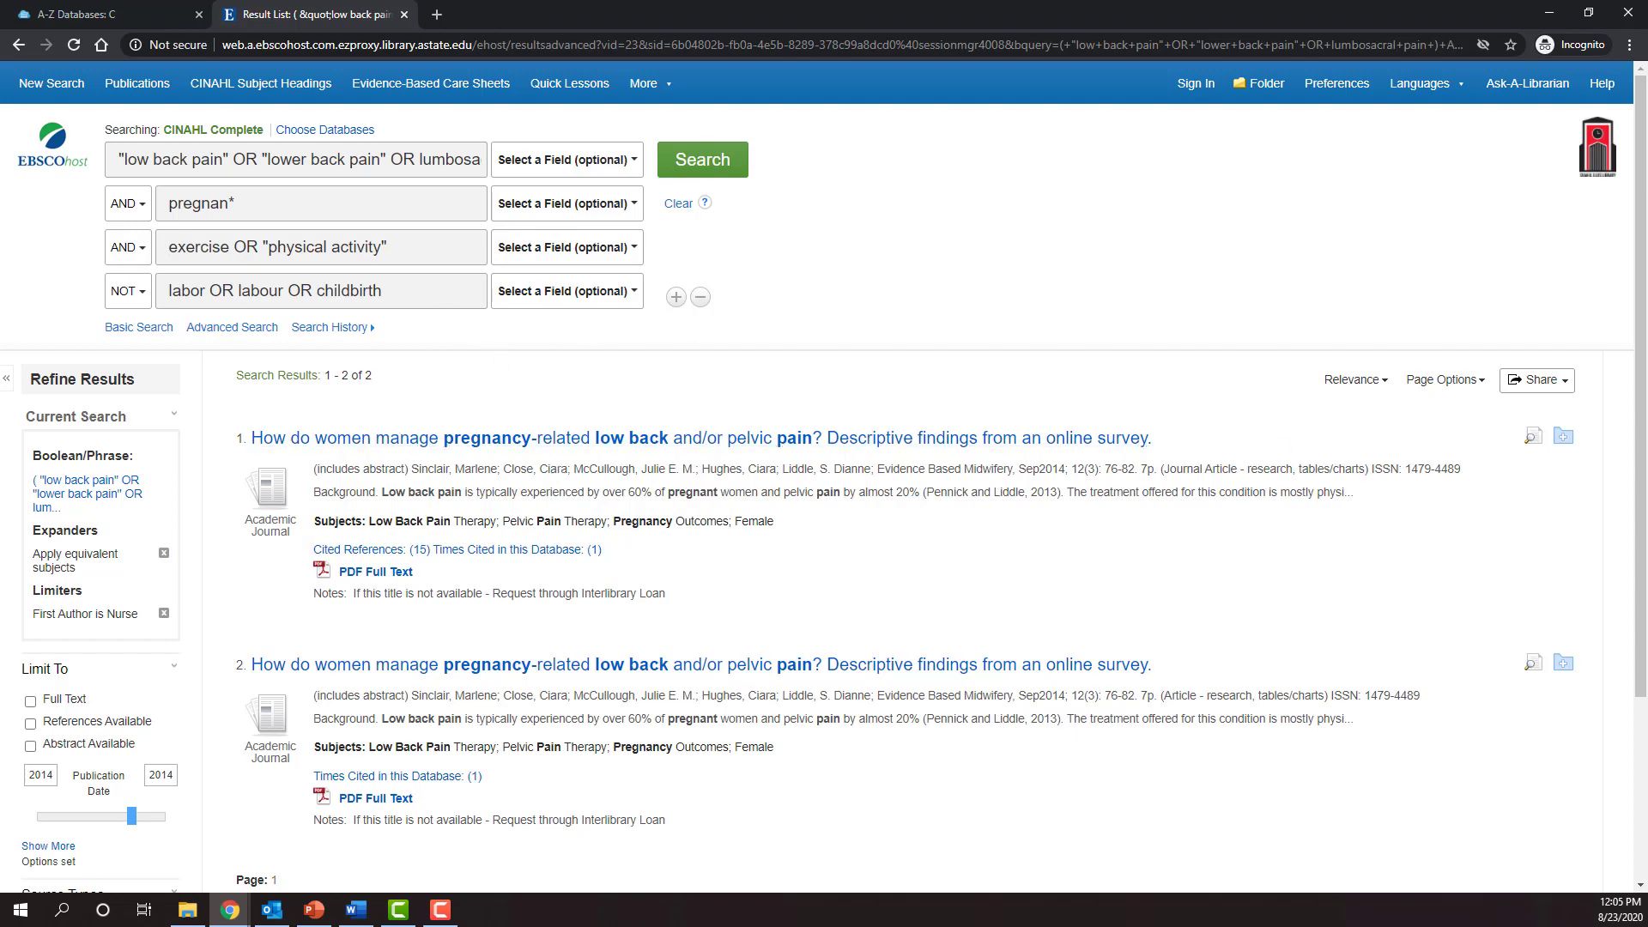
View the first article's PDF full text from the 96-result list, then return and scroll down the results.
key("alt+Left")
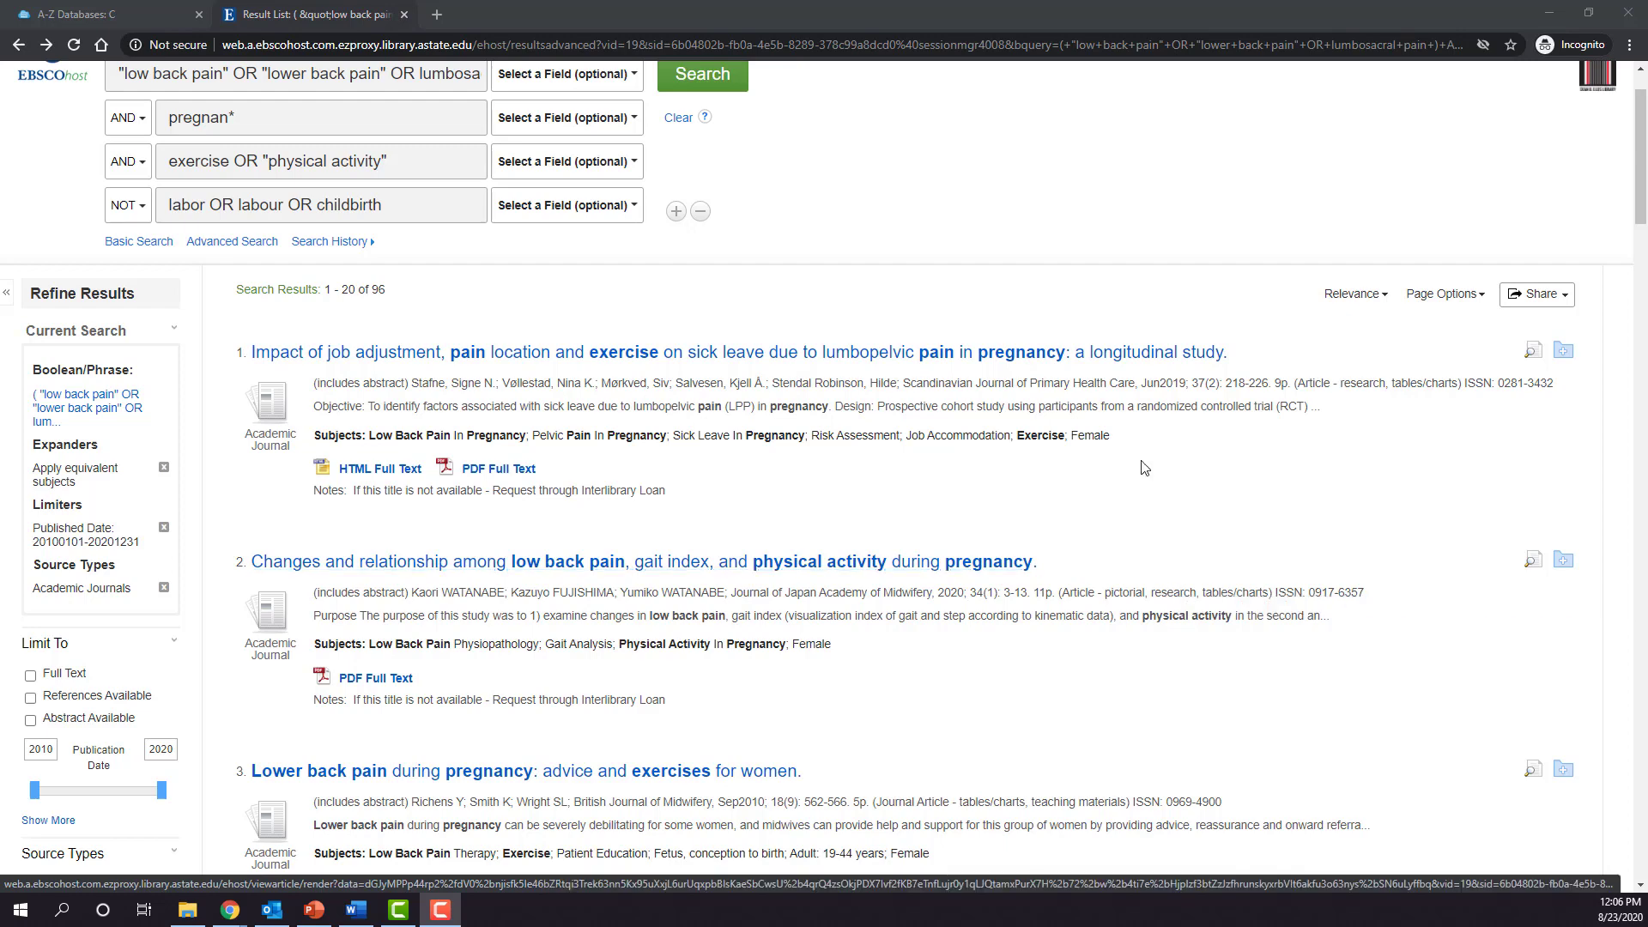
left_click(500, 471)
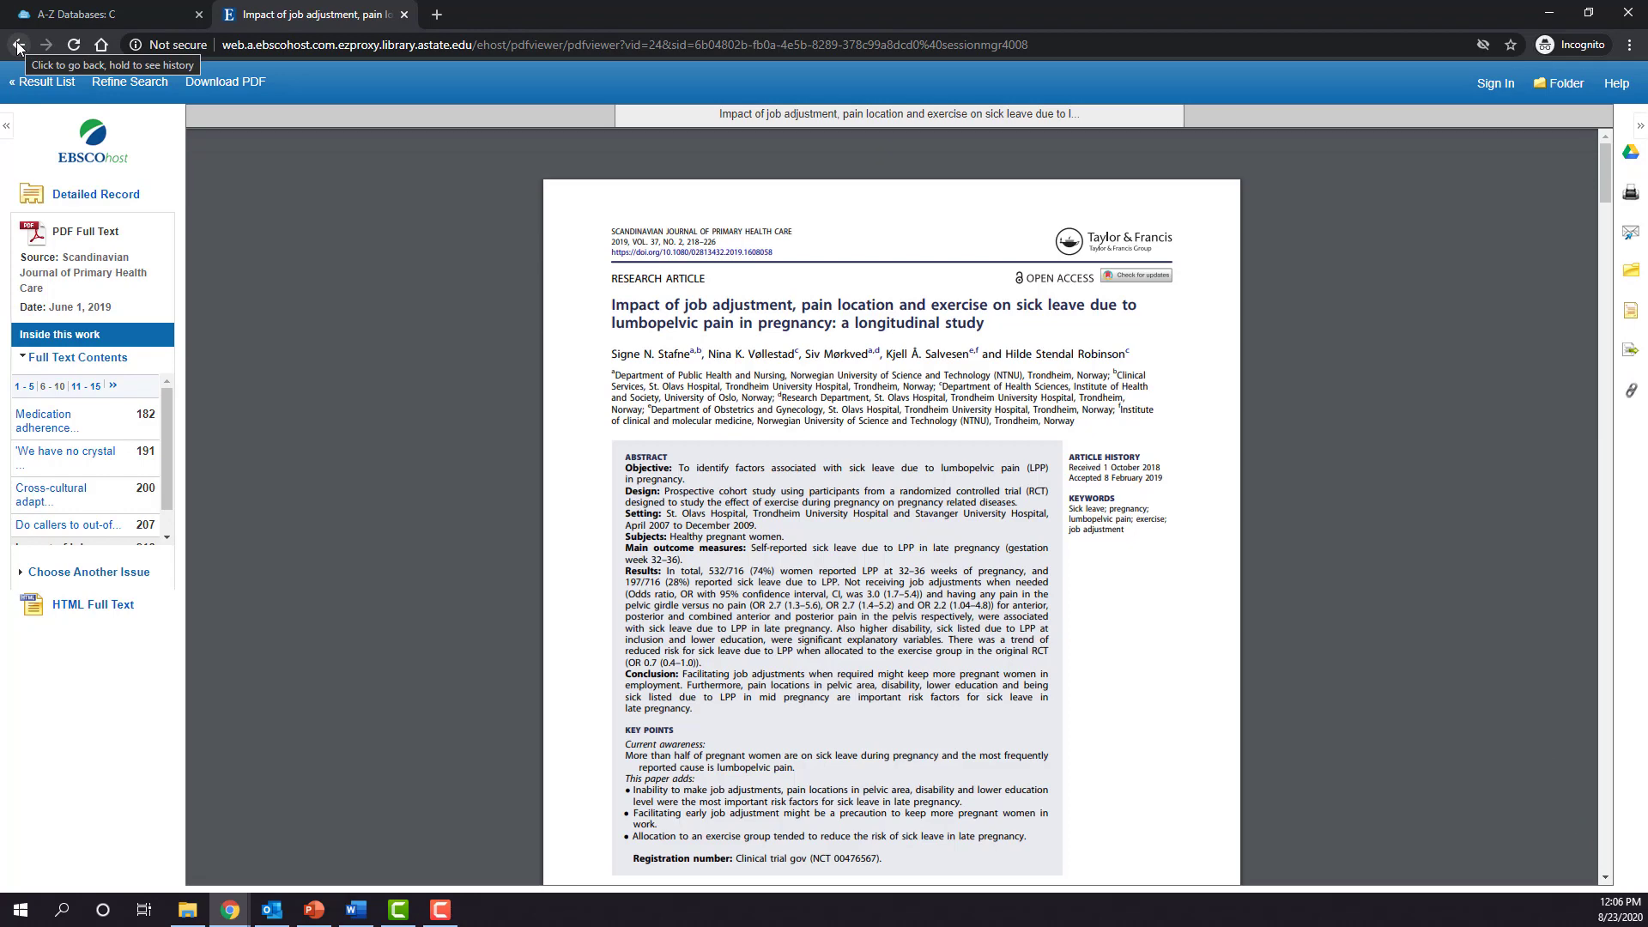
left_click(18, 46)
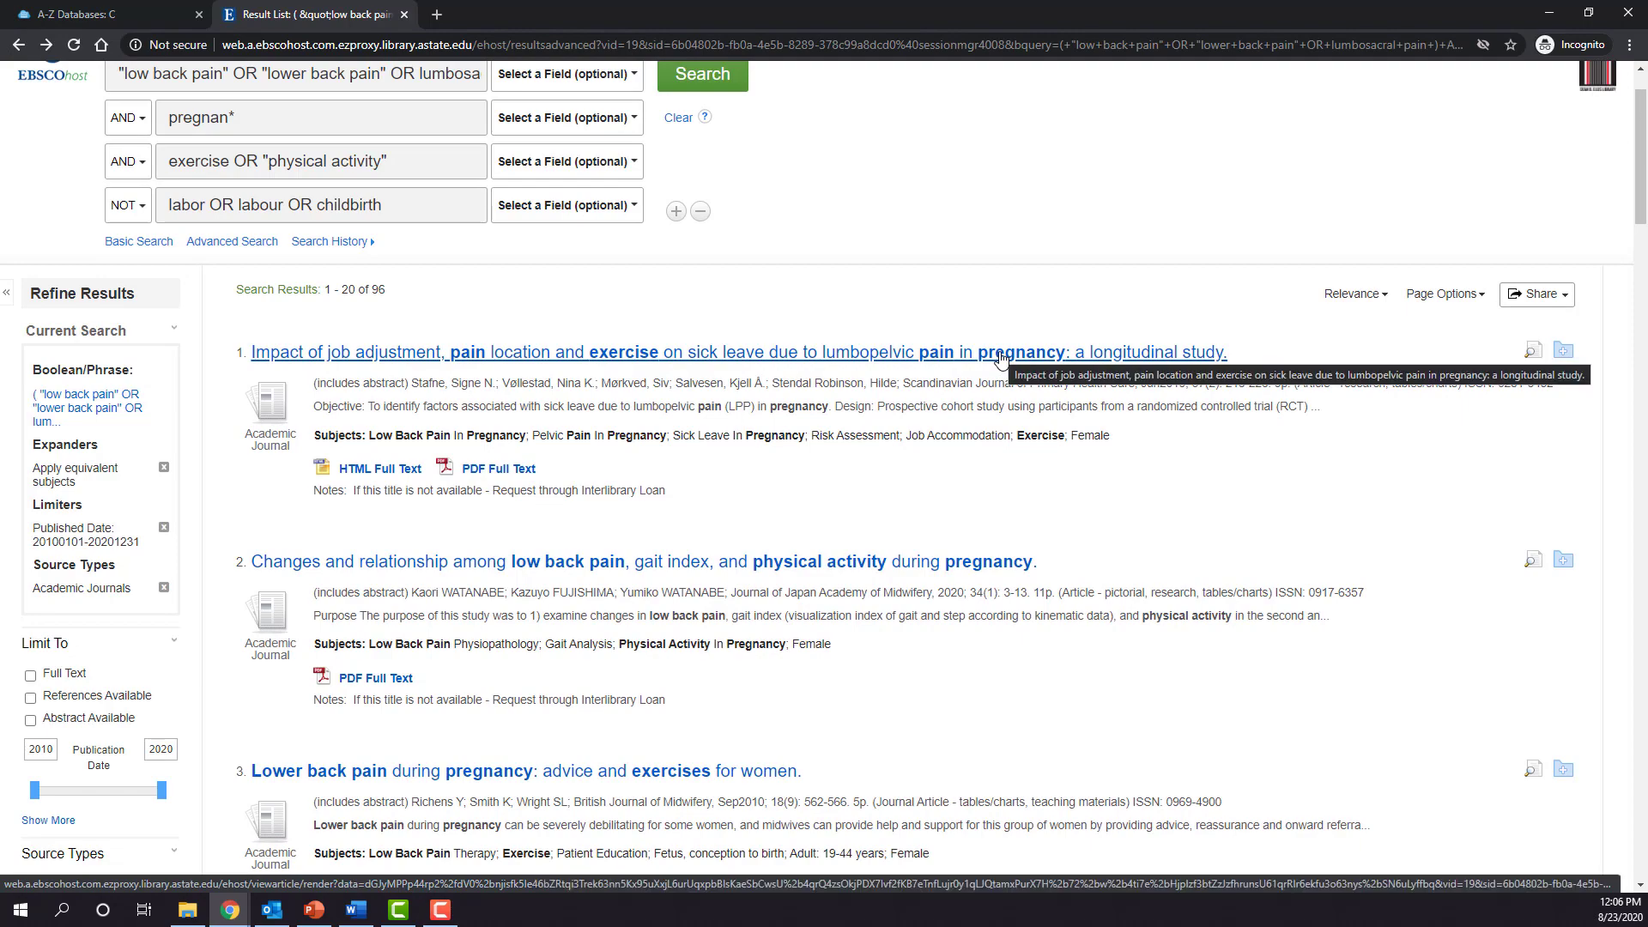
scroll(867, 304, "down", 6)
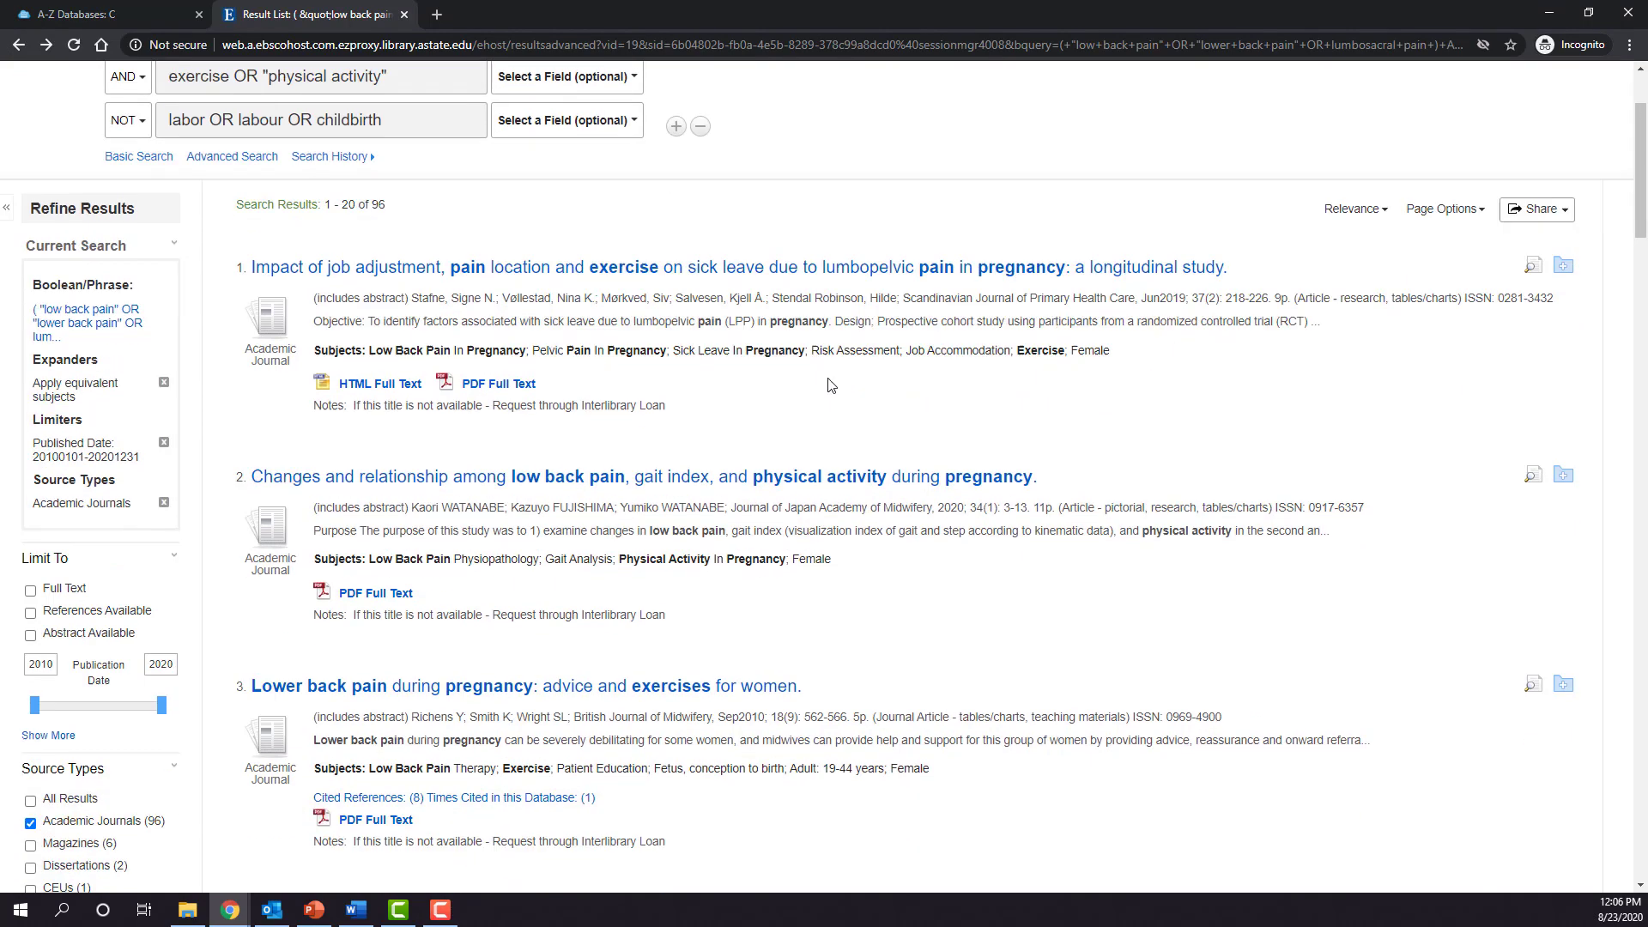
scroll(866, 305, "down", 2)
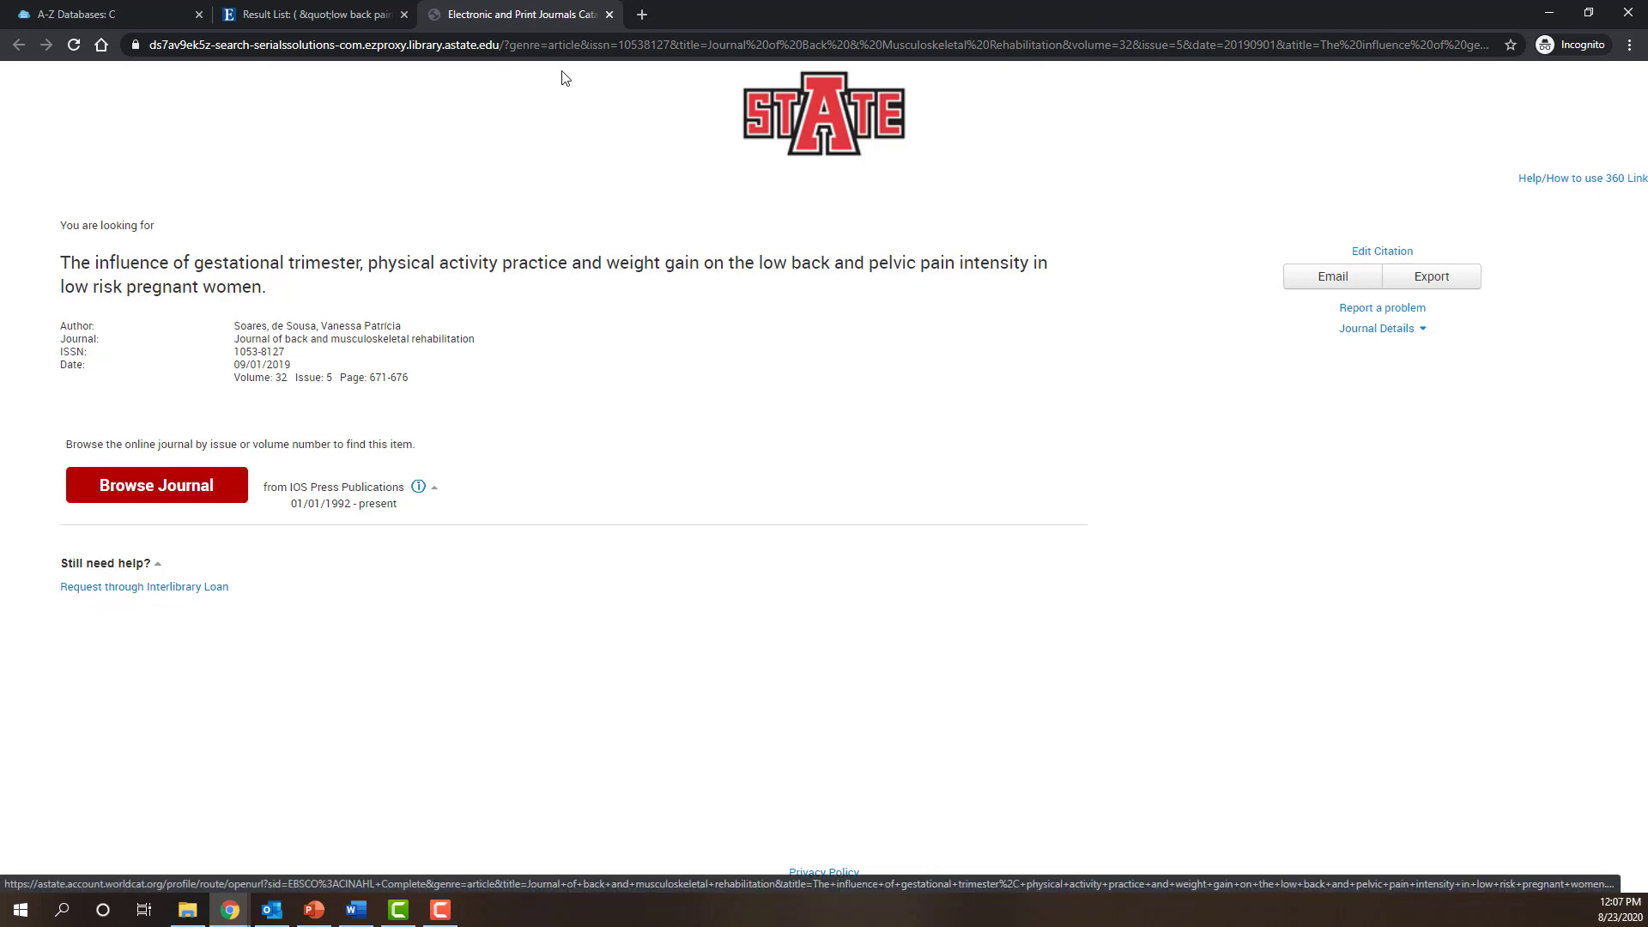
left_click(609, 14)
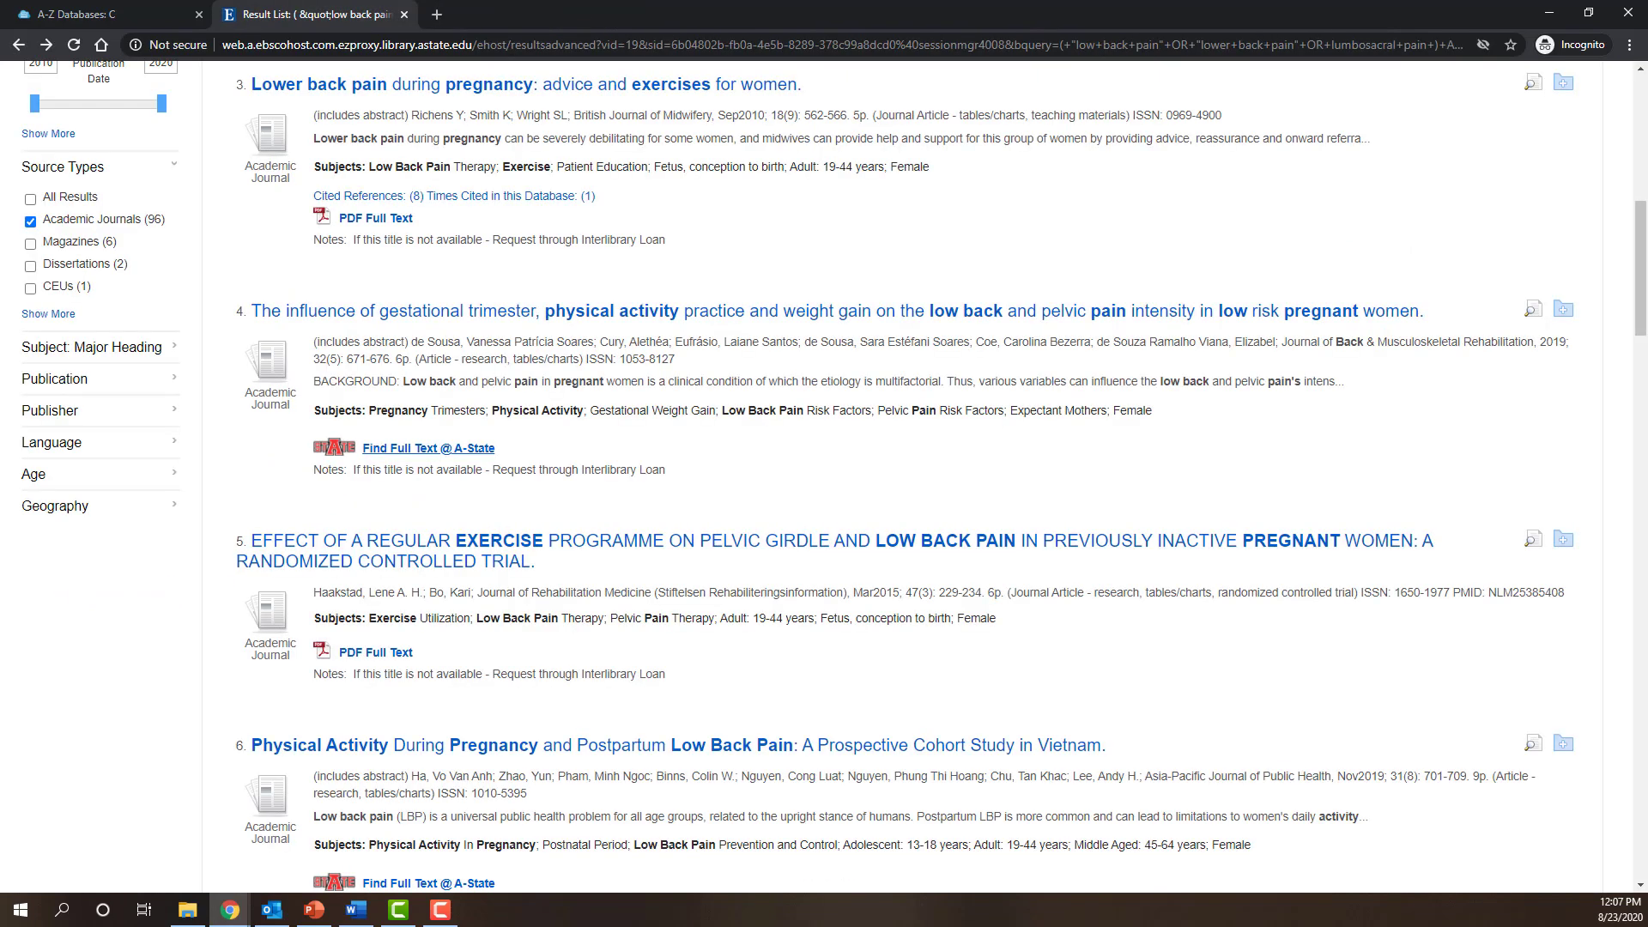